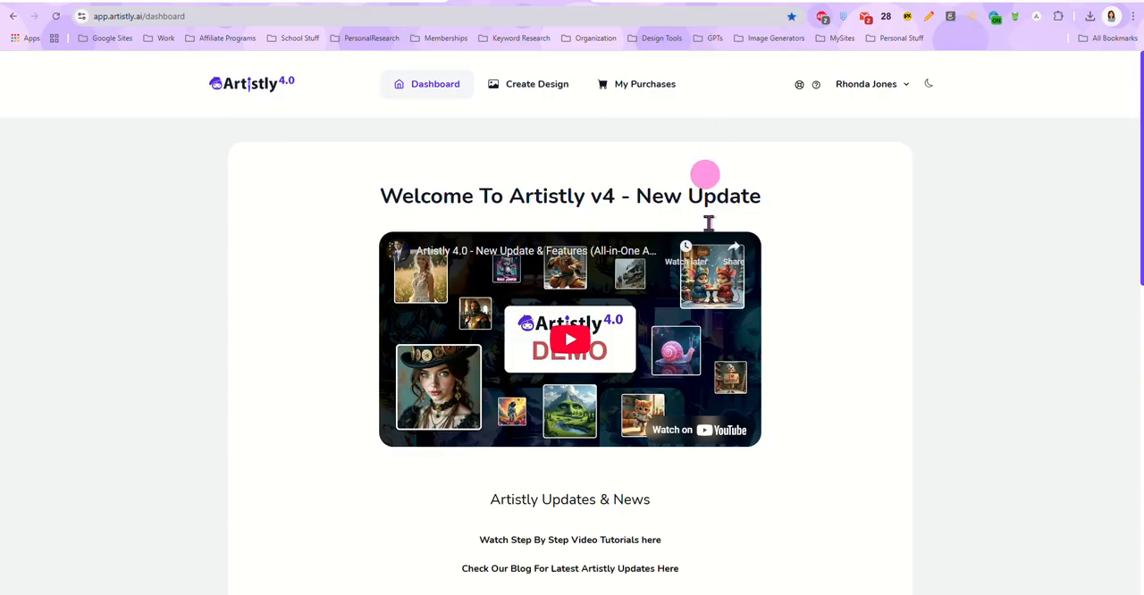
Step: Review the dashboard's updates and news, the product list and the list of new Artistly features
scroll(804, 253, "down", 1)
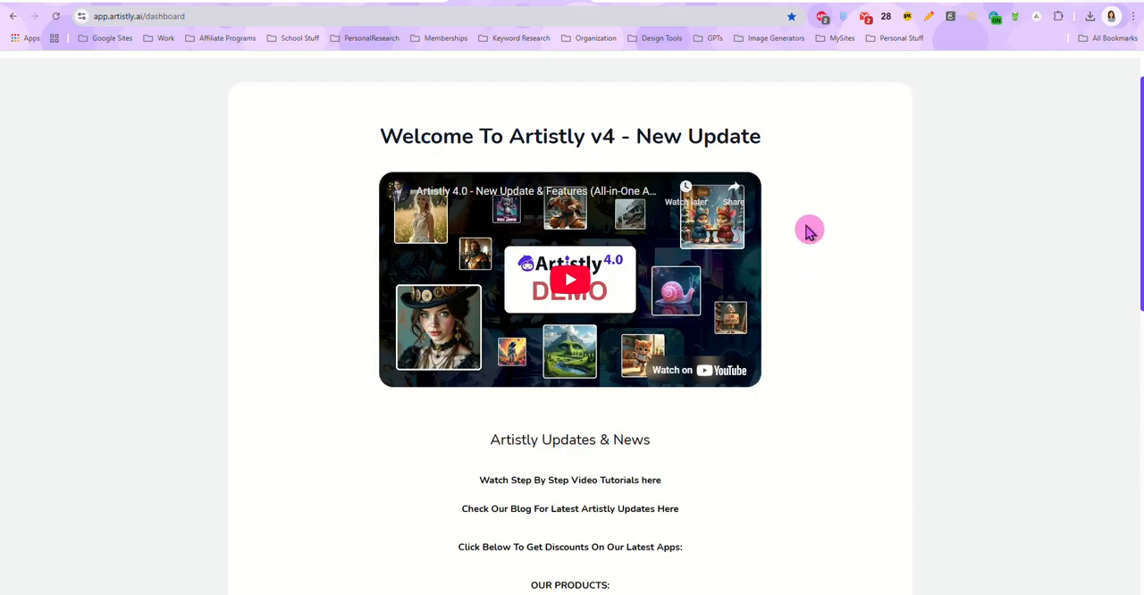
scroll(806, 219, "down", 1)
scroll(804, 213, "down", 4)
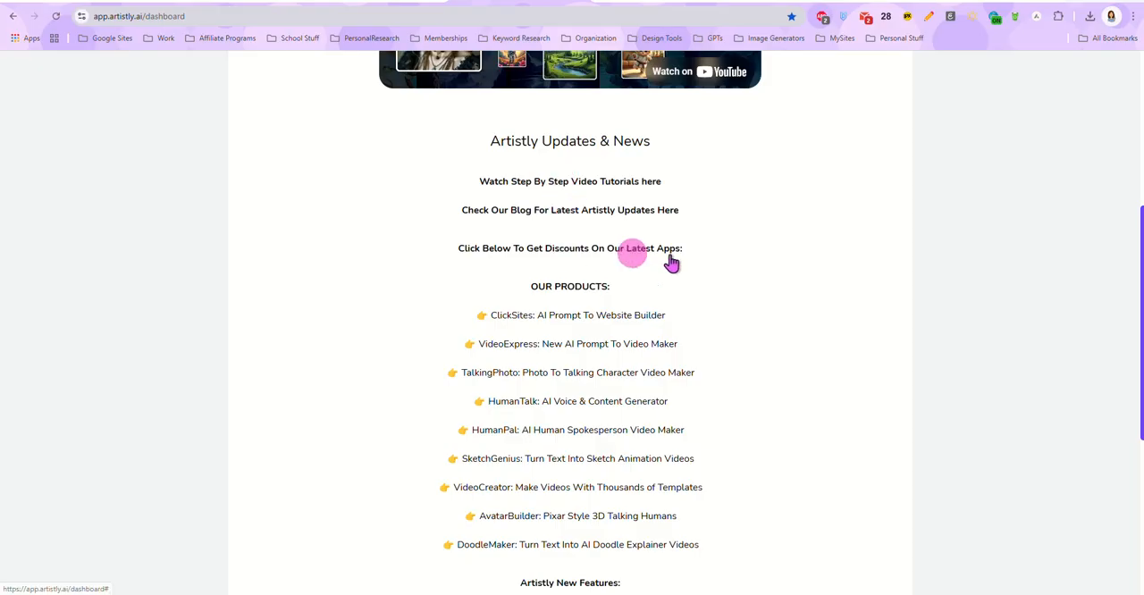
scroll(724, 241, "down", 1)
scroll(639, 248, "down", 1)
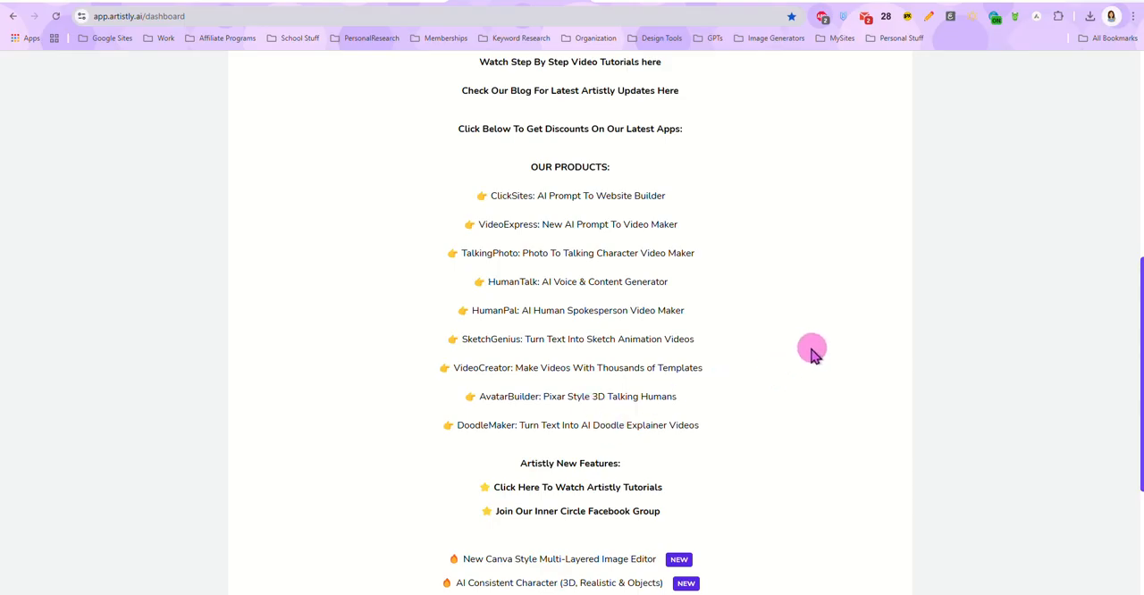
scroll(766, 330, "down", 2)
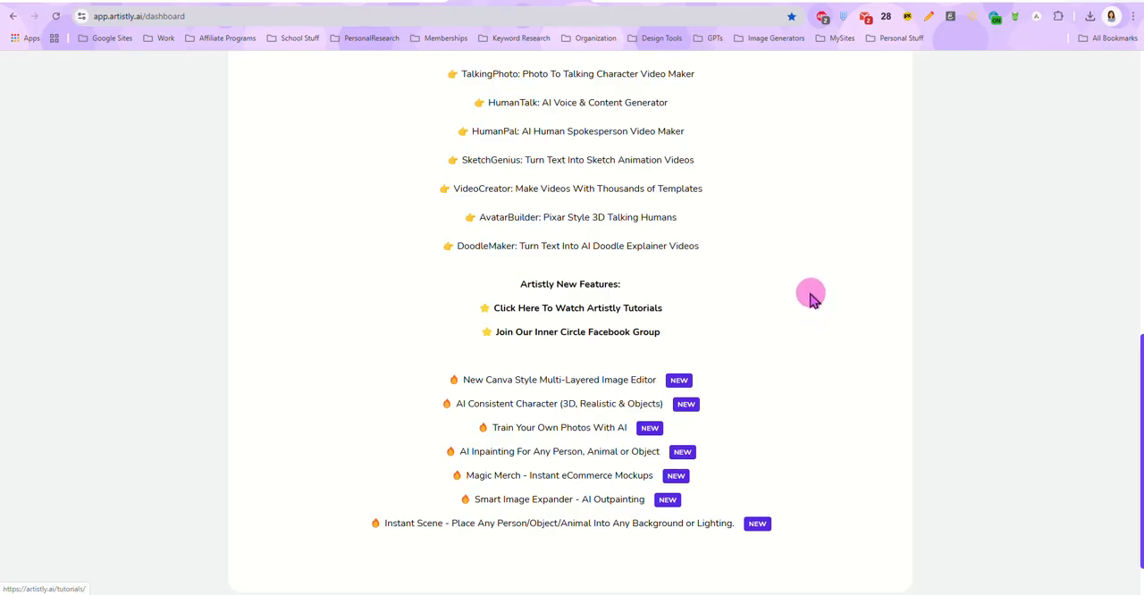
scroll(804, 290, "down", 1)
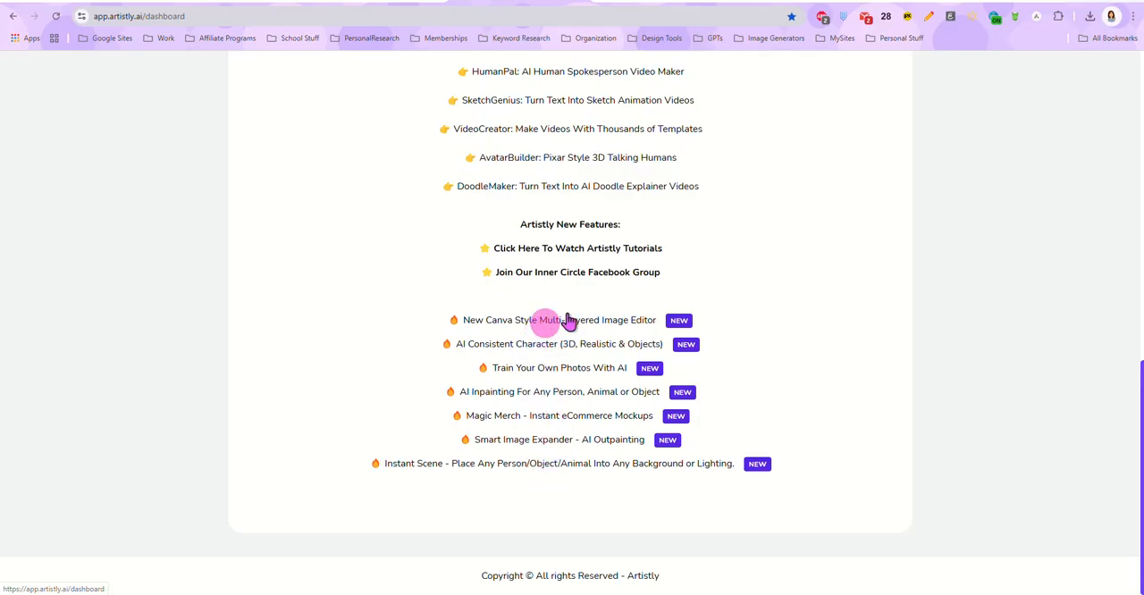
scroll(786, 317, "up", 8)
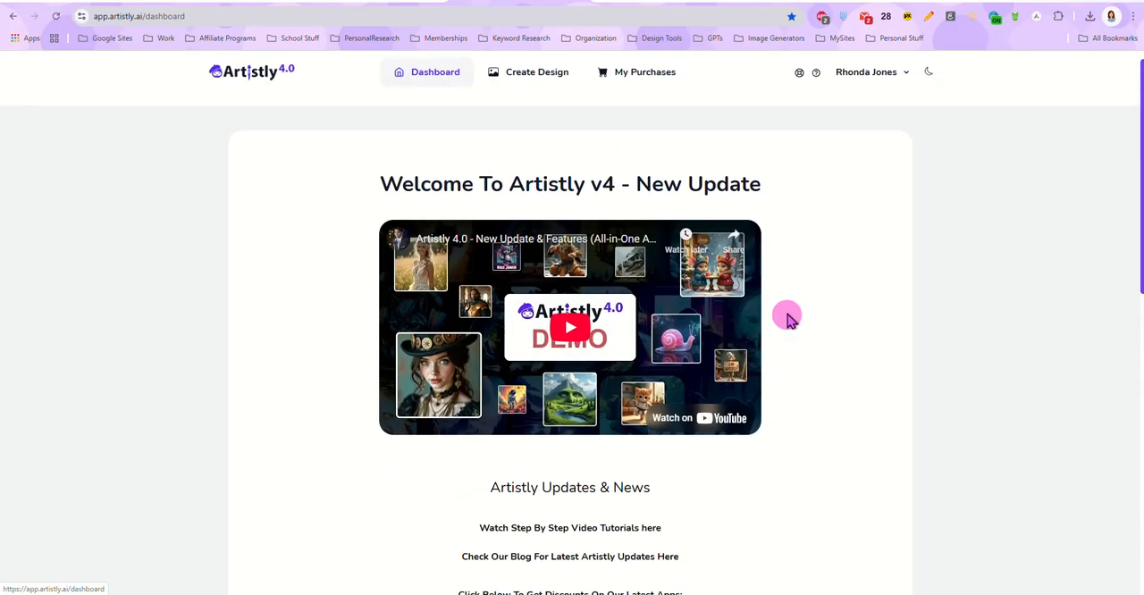
Step: Open the Fast AI Image Designer for a new design and view the Perfect Text & Hands Designer categories
left_click(535, 90)
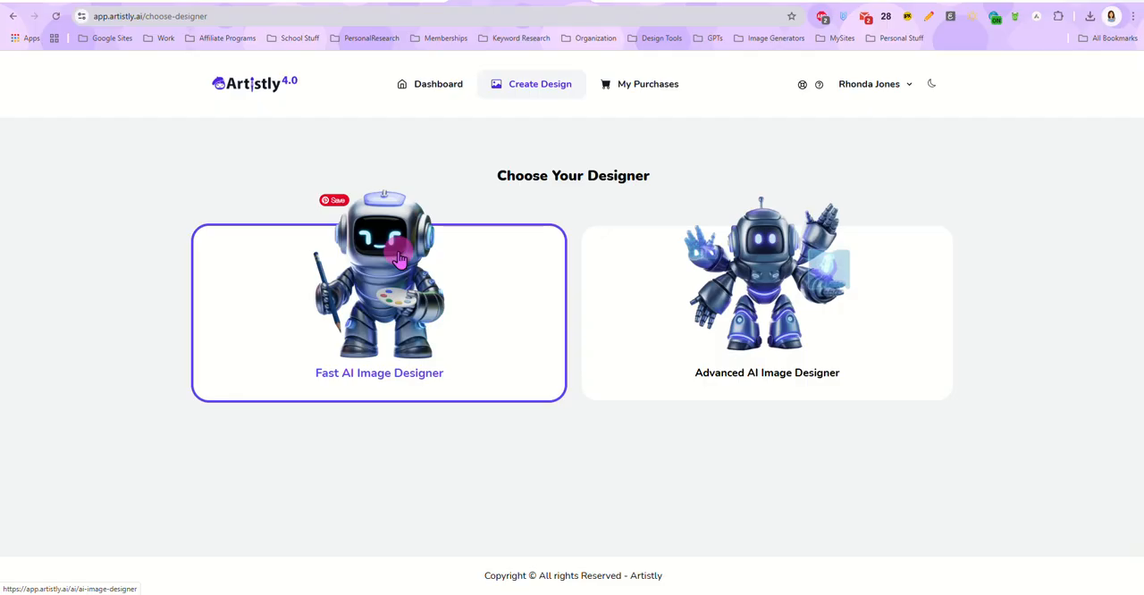
left_click(260, 250)
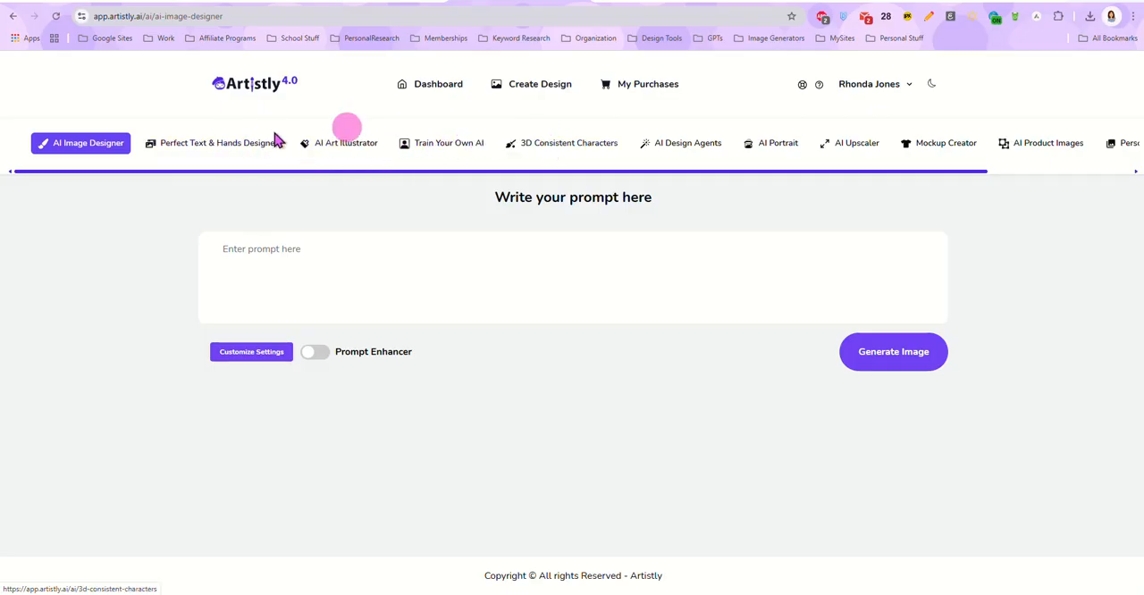
left_click(232, 146)
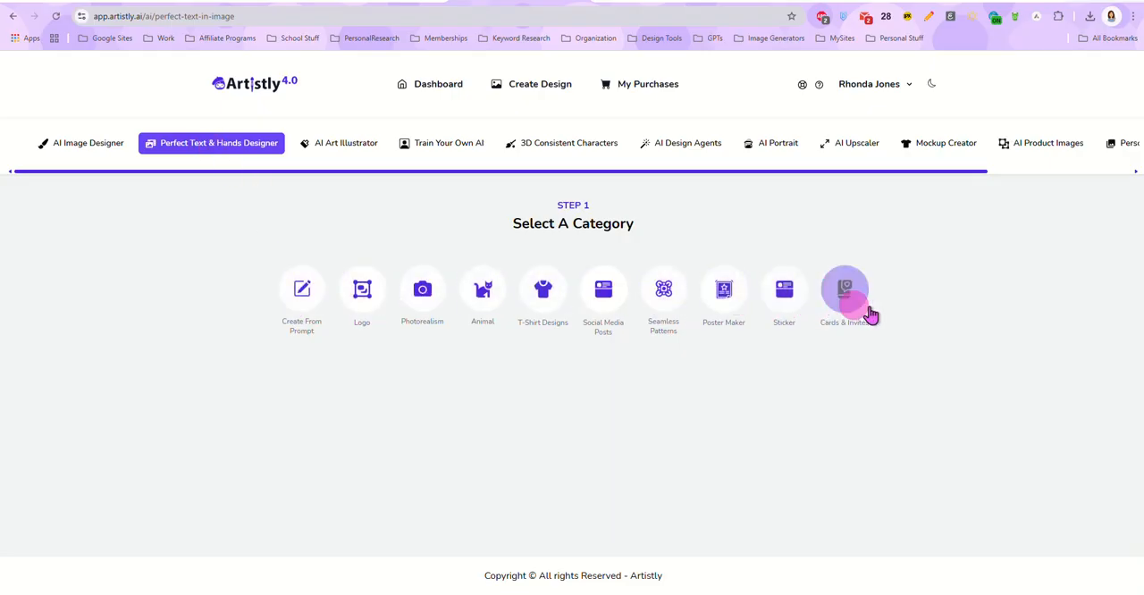
Step: Browse the illustration styles offered by the AI Art Illustrator
left_click(350, 149)
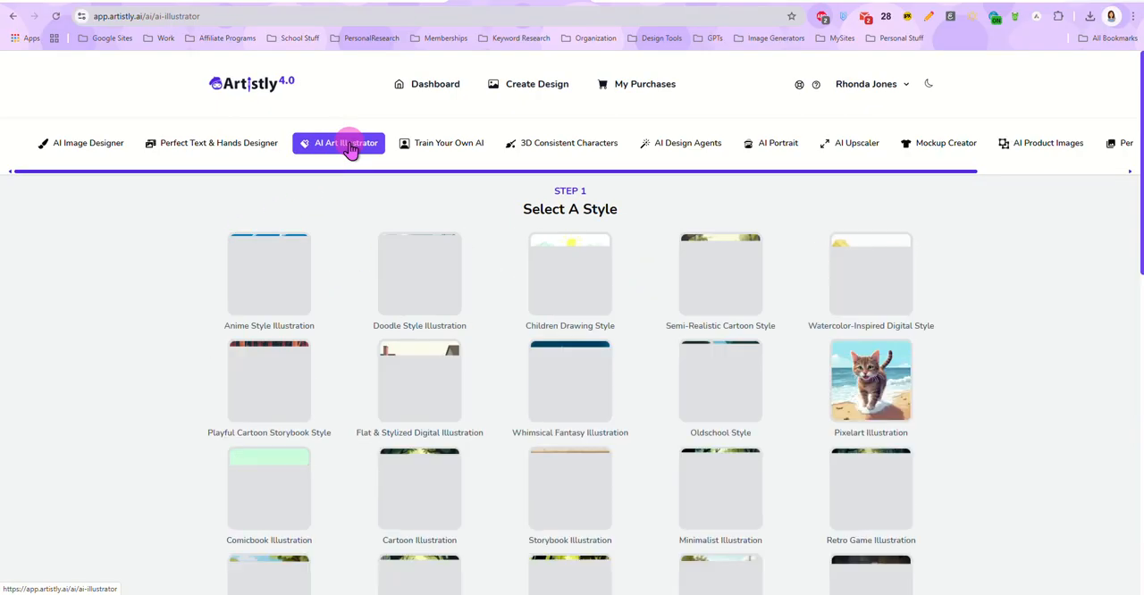
scroll(351, 286, "down", 1)
scroll(350, 286, "down", 6)
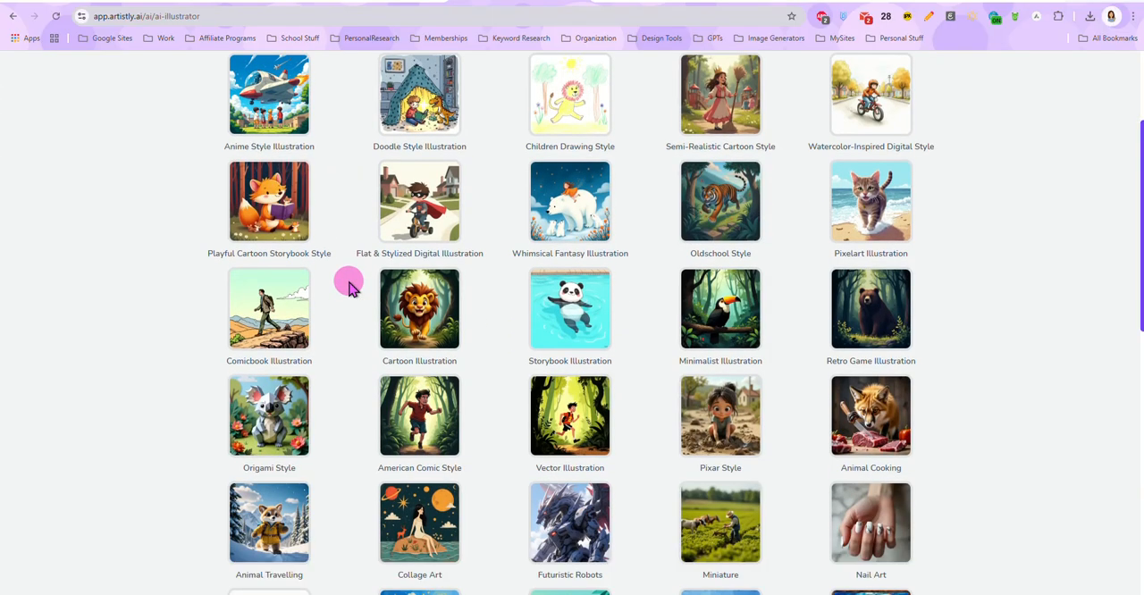
scroll(350, 286, "up", 2)
scroll(350, 286, "up", 4)
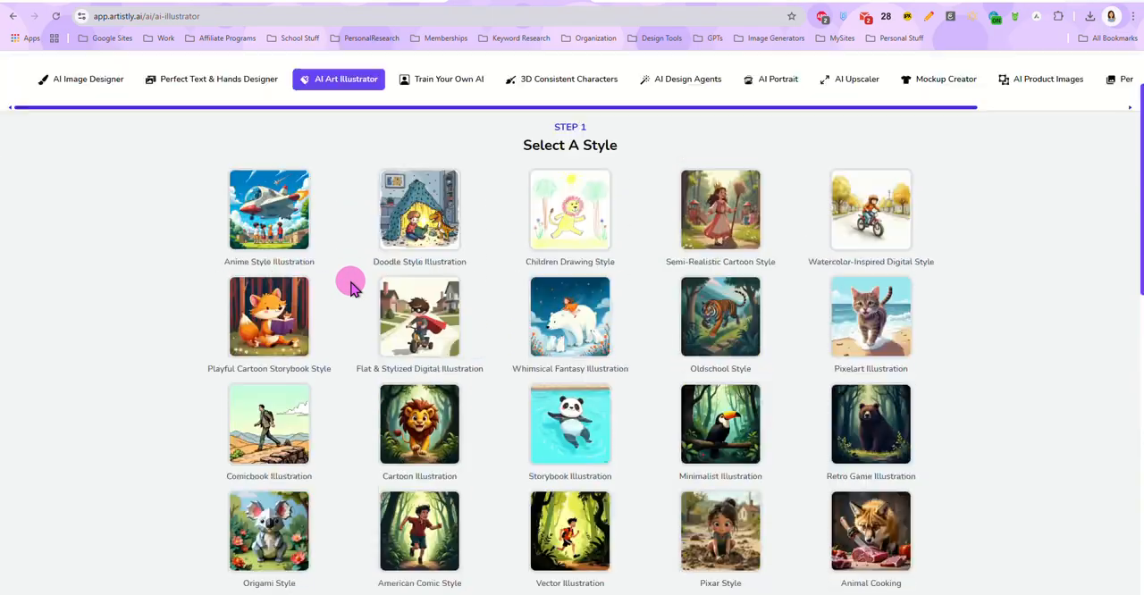
Step: View the Train Your Own AI, 3D Consistent Characters, AI Design Agents and AI Portrait tools one after another
left_click(456, 152)
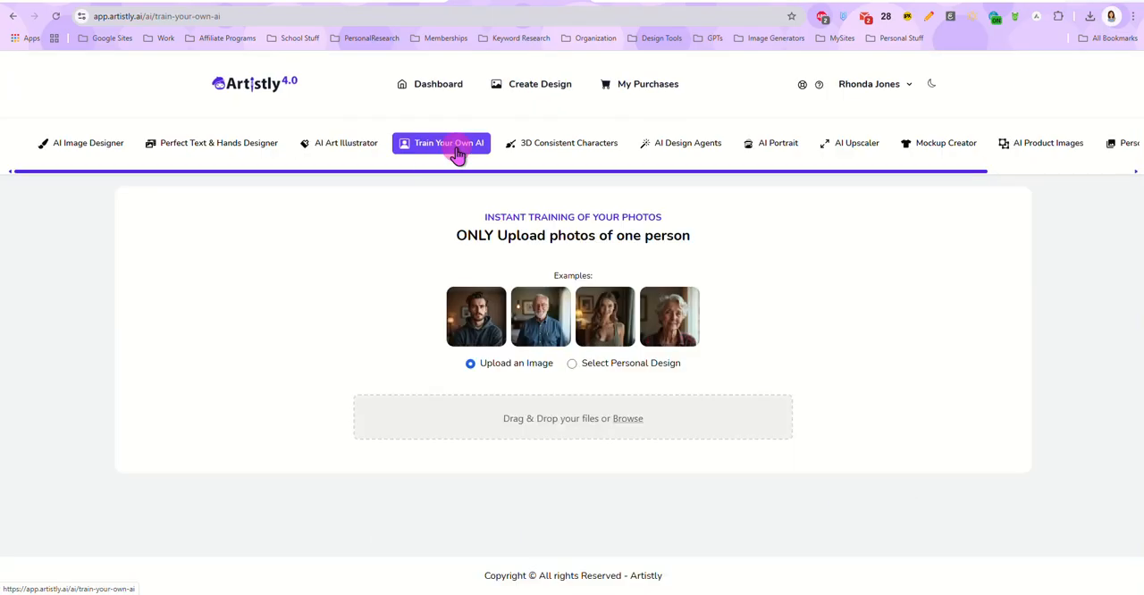
left_click(560, 144)
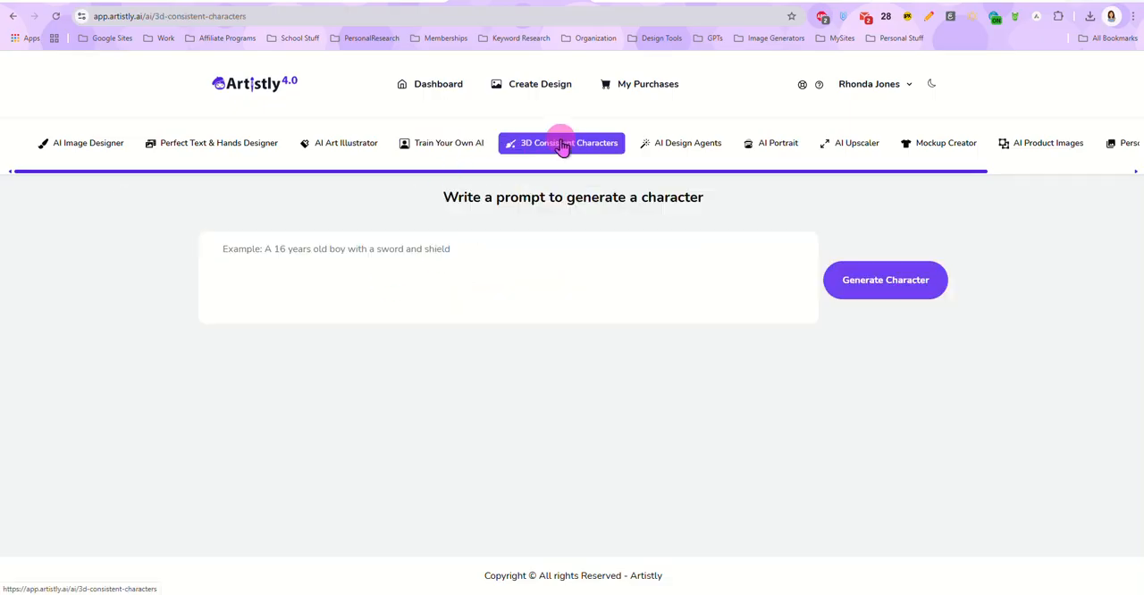
left_click(679, 147)
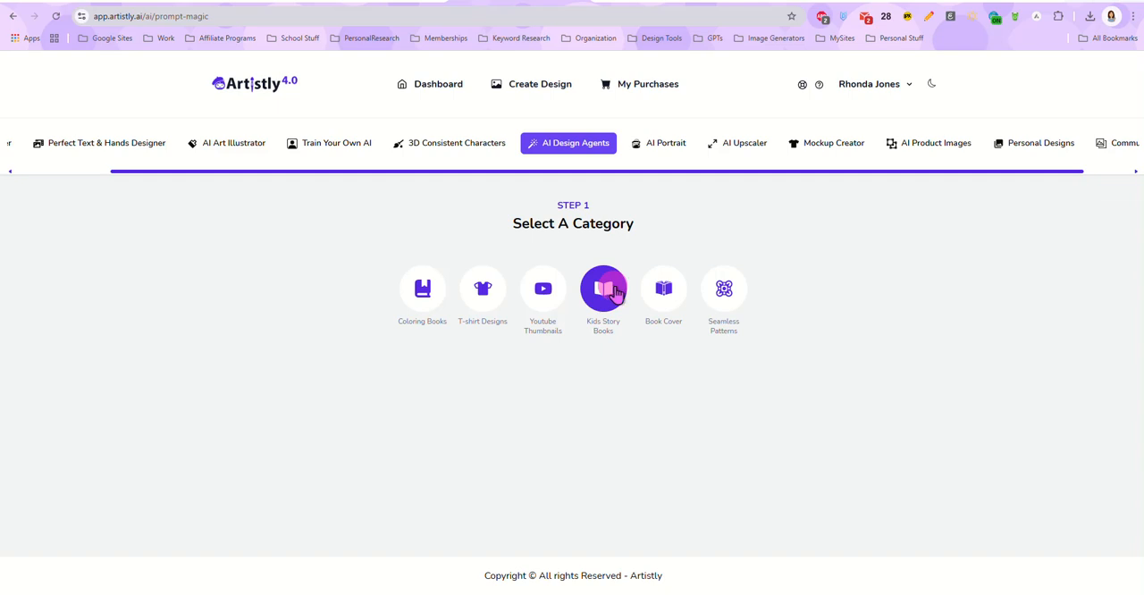
left_click(655, 146)
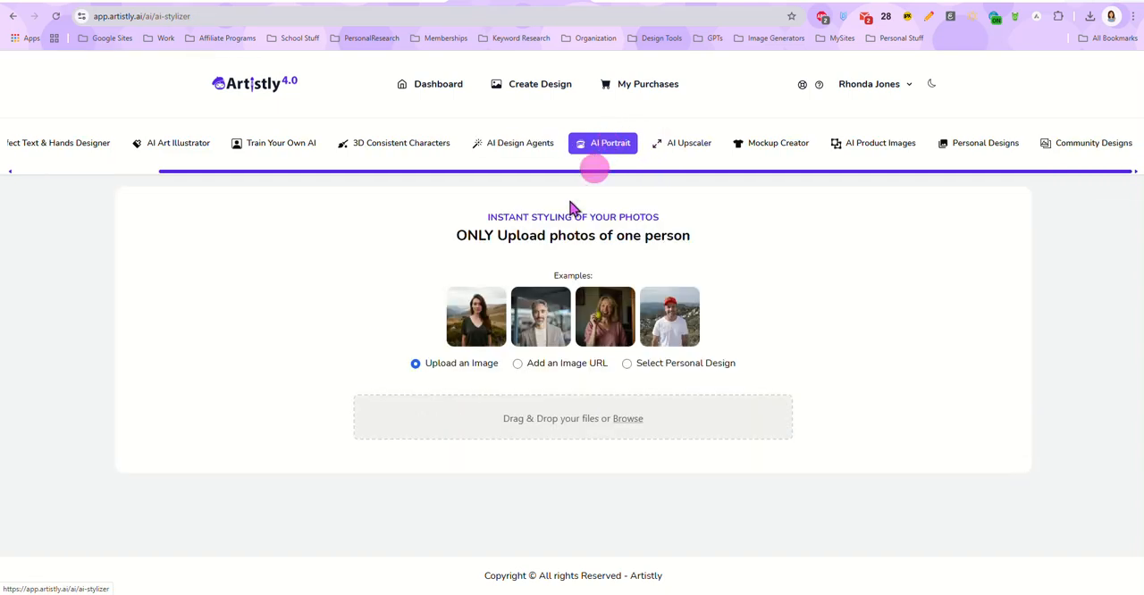
Step: Look through the AI Upscaler, Mockup Creator and AI Product Images tools
left_click(687, 146)
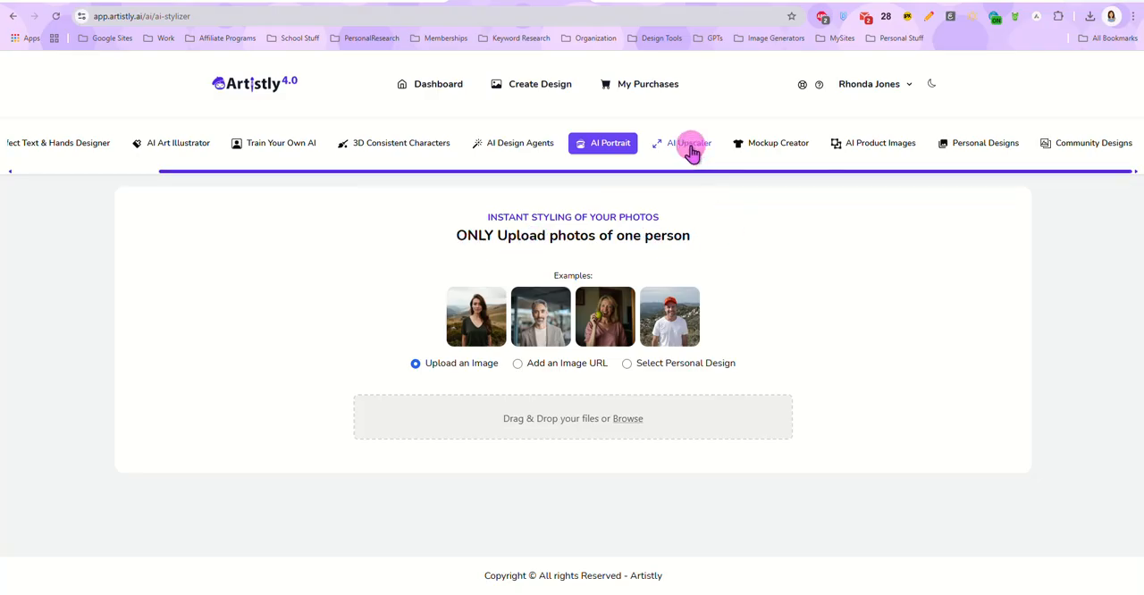
left_click(759, 156)
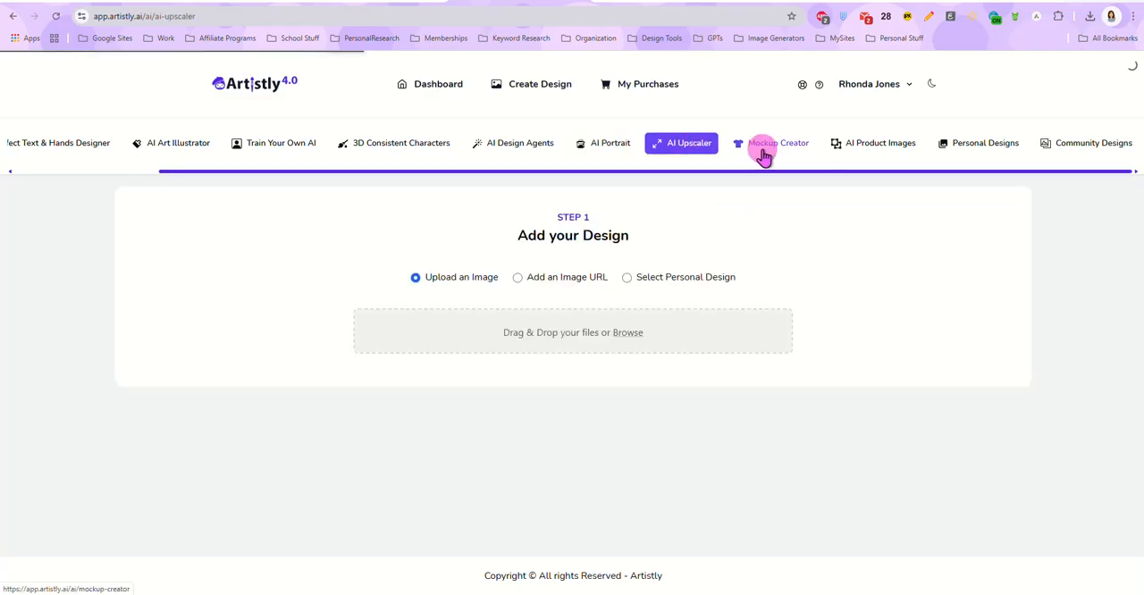
left_click(886, 154)
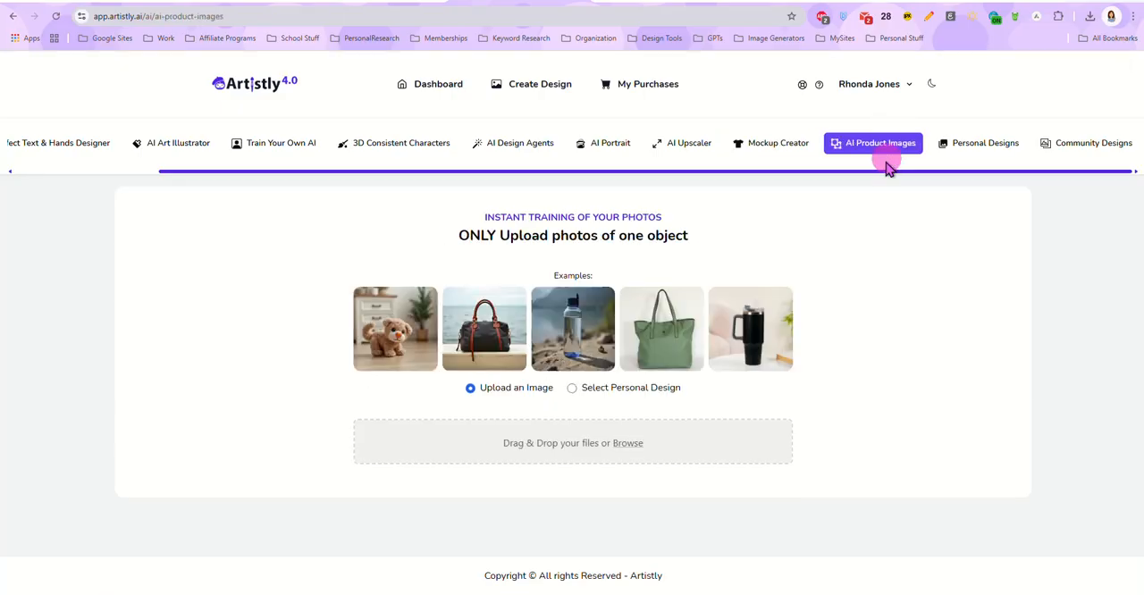
Step: View the Personal Designs page and browse the Community Designs gallery
left_click(975, 143)
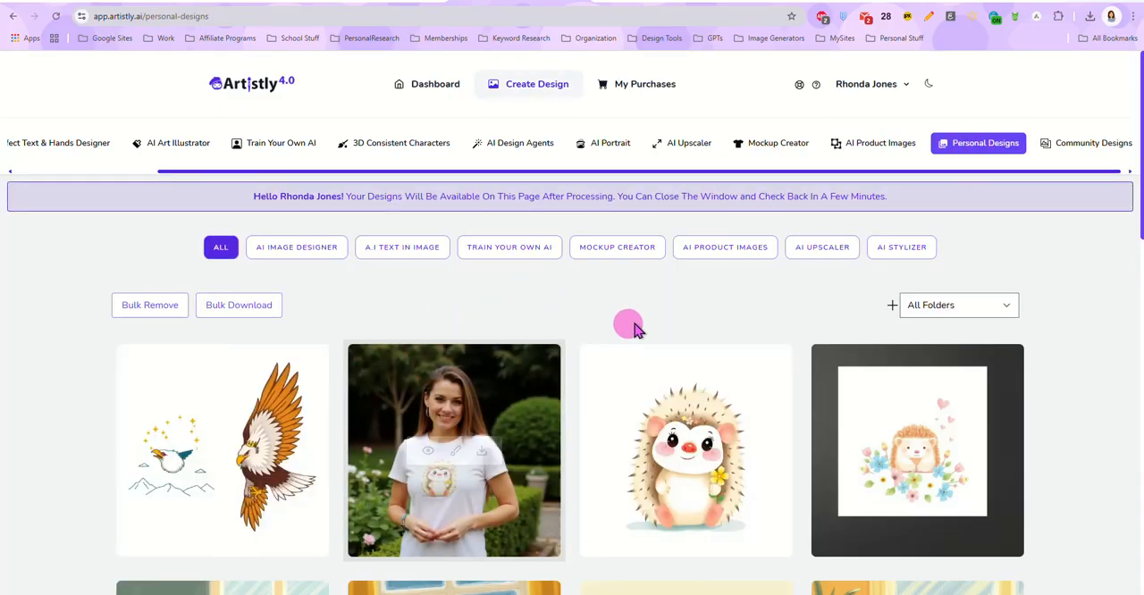
left_click(1072, 148)
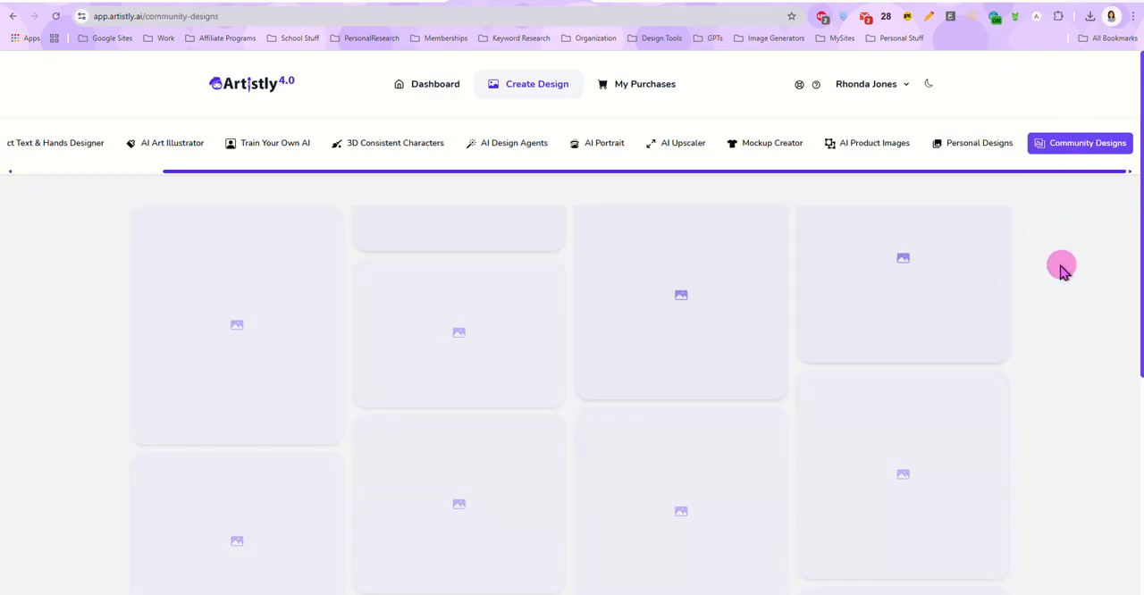
scroll(1050, 286, "down", 2)
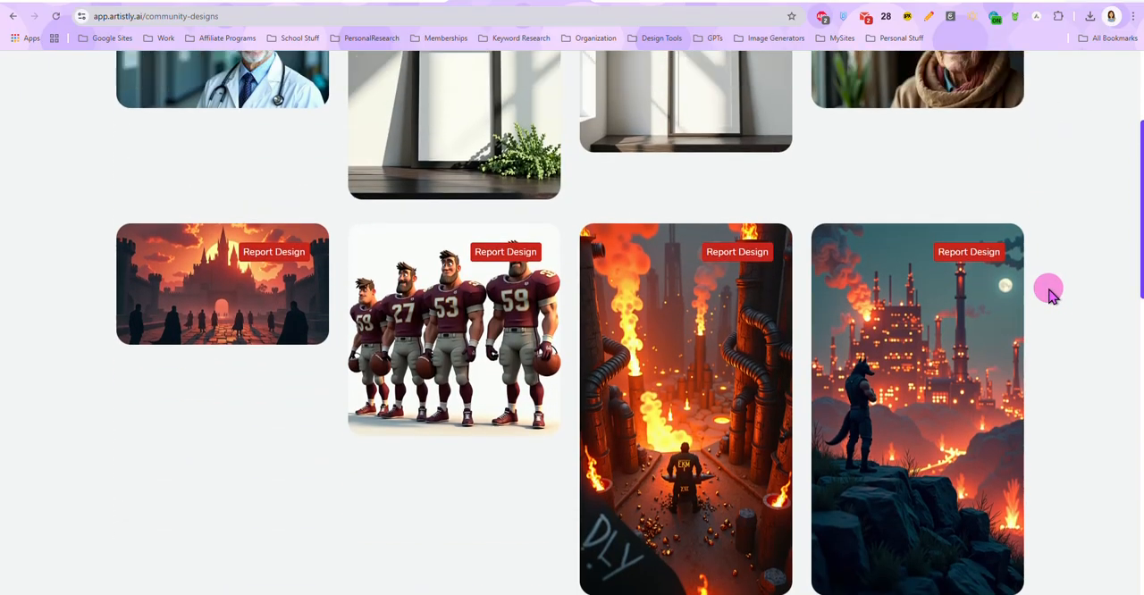
scroll(1050, 292, "up", 2)
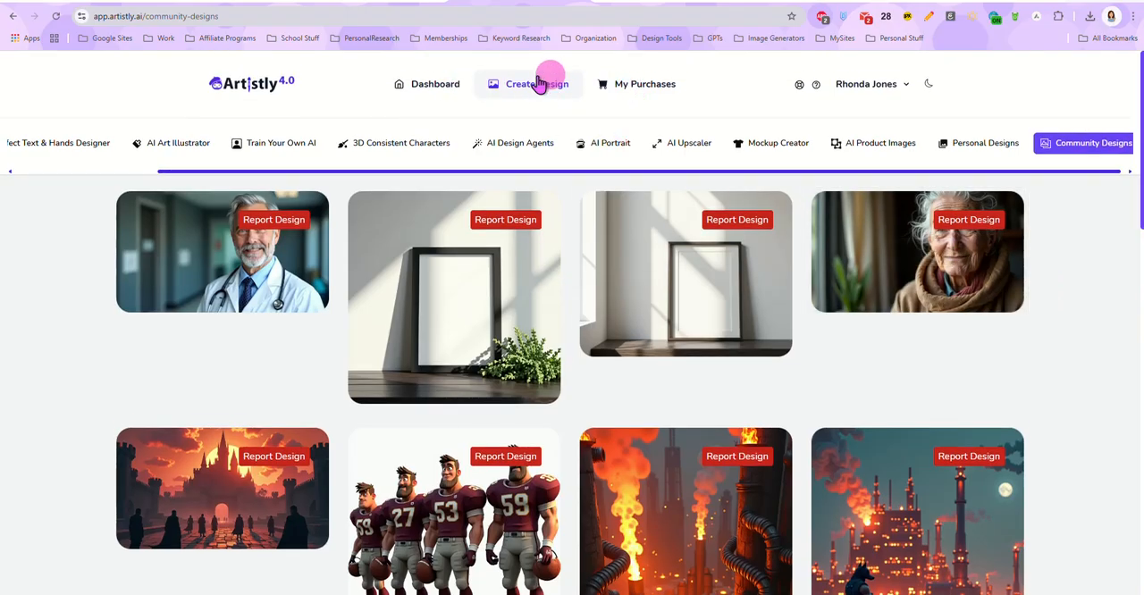
Step: Return to the dashboard, open the Advanced AI Image Designer and browse its starter templates and recent projects
left_click(442, 91)
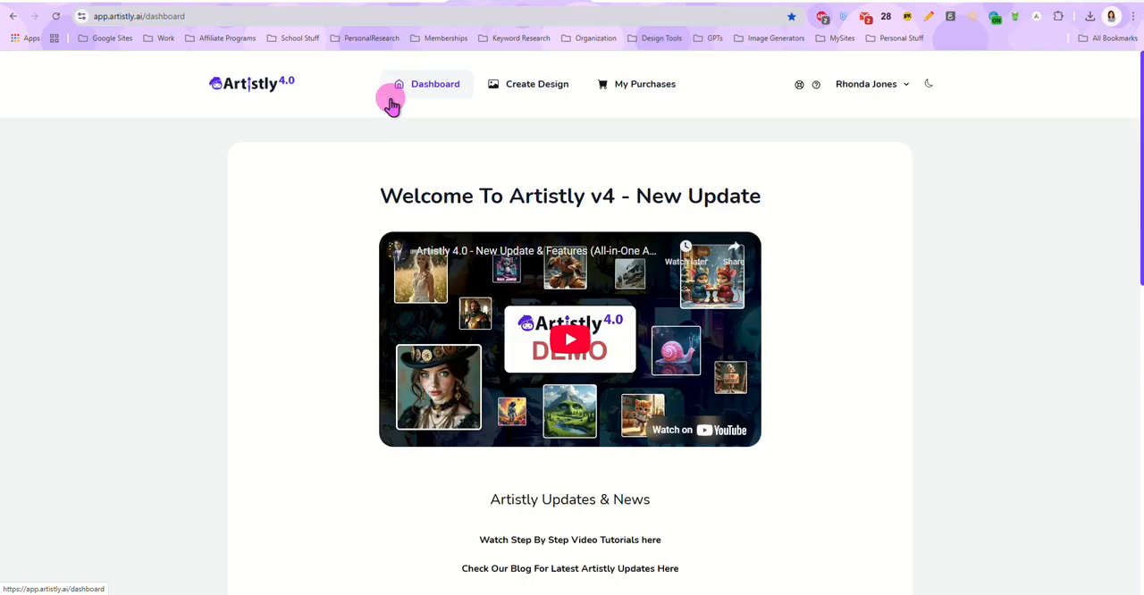
left_click(566, 95)
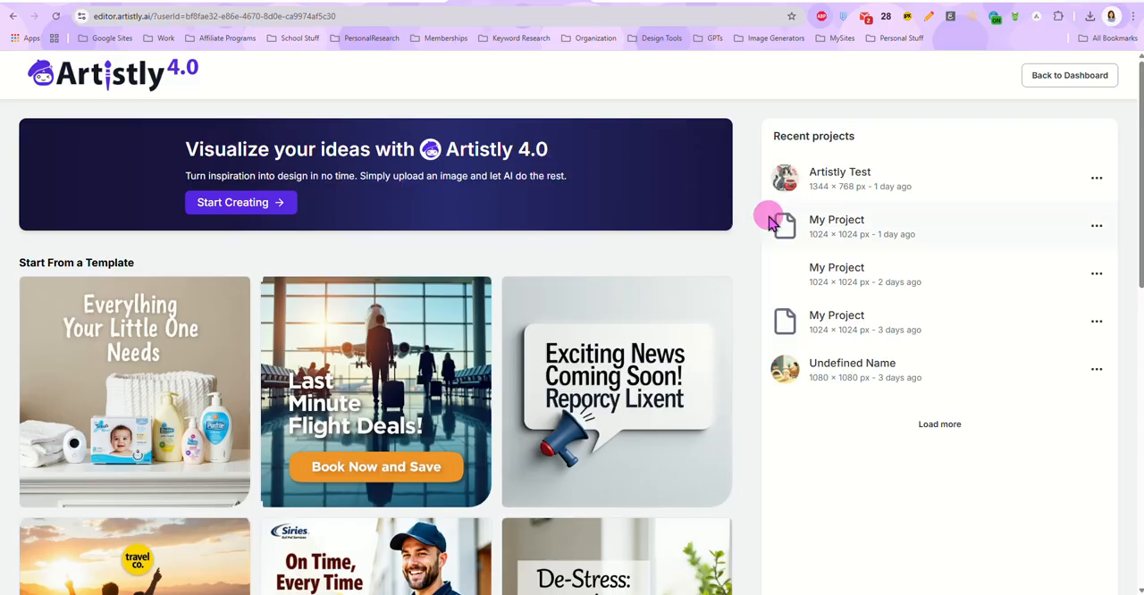
scroll(684, 280, "down", 5)
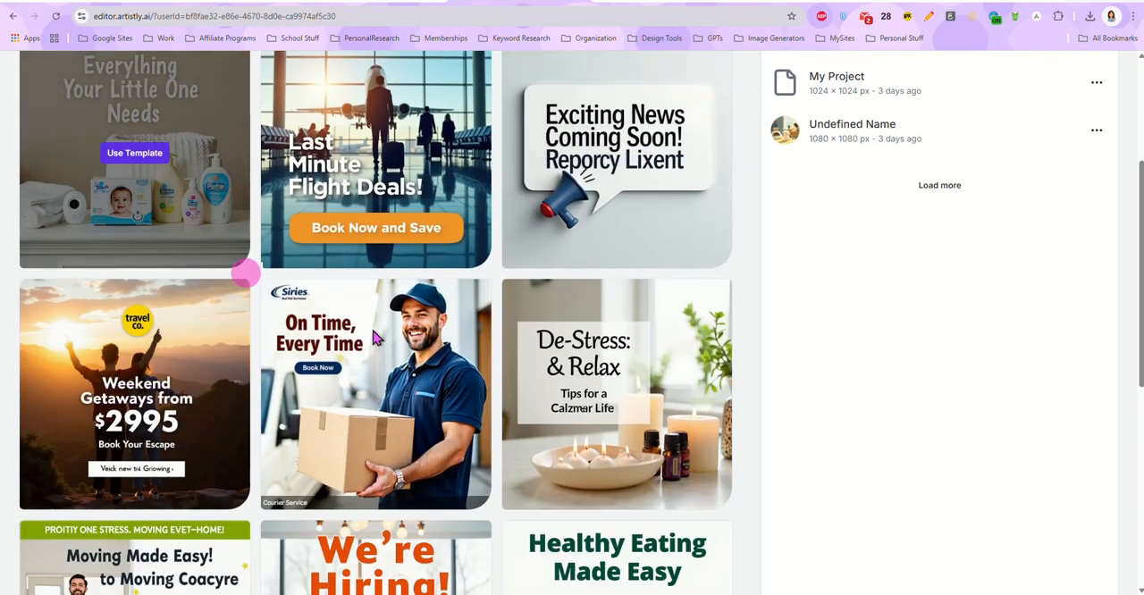
scroll(375, 338, "down", 10)
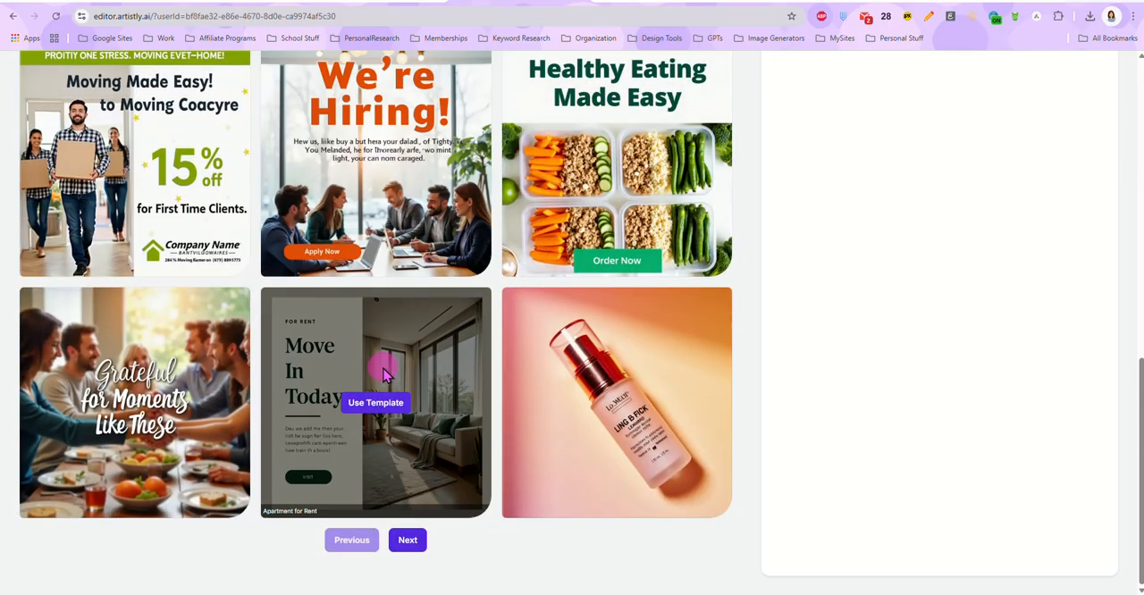
scroll(759, 384, "up", 10)
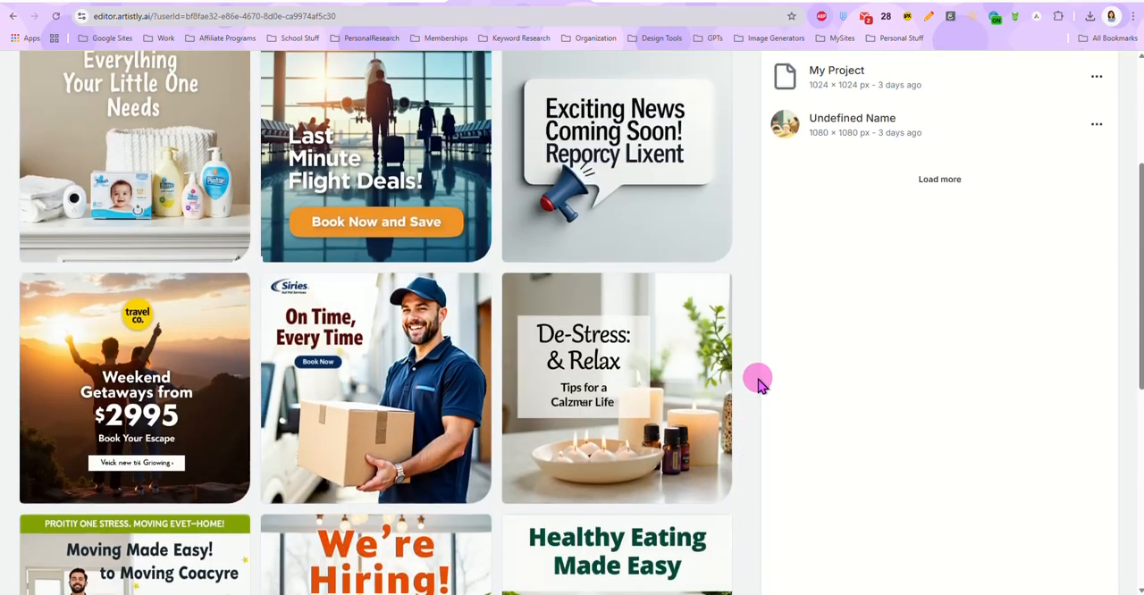
scroll(758, 383, "up", 5)
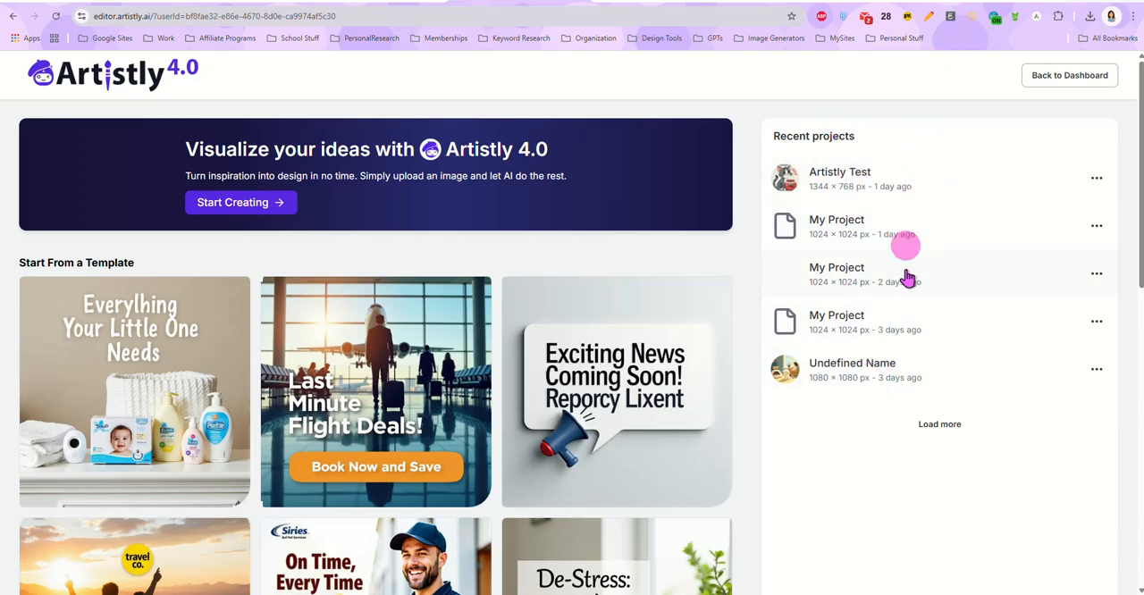
Step: Create a new project named Artistly Rundown with a custom size of 5000 × 5000
left_click(234, 204)
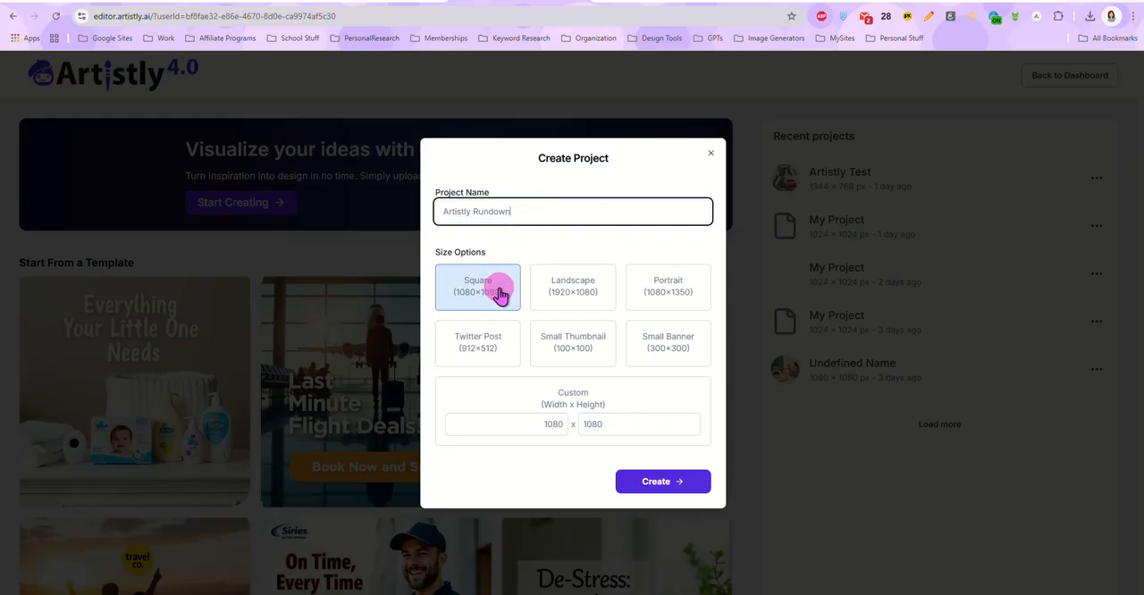
left_click(538, 424)
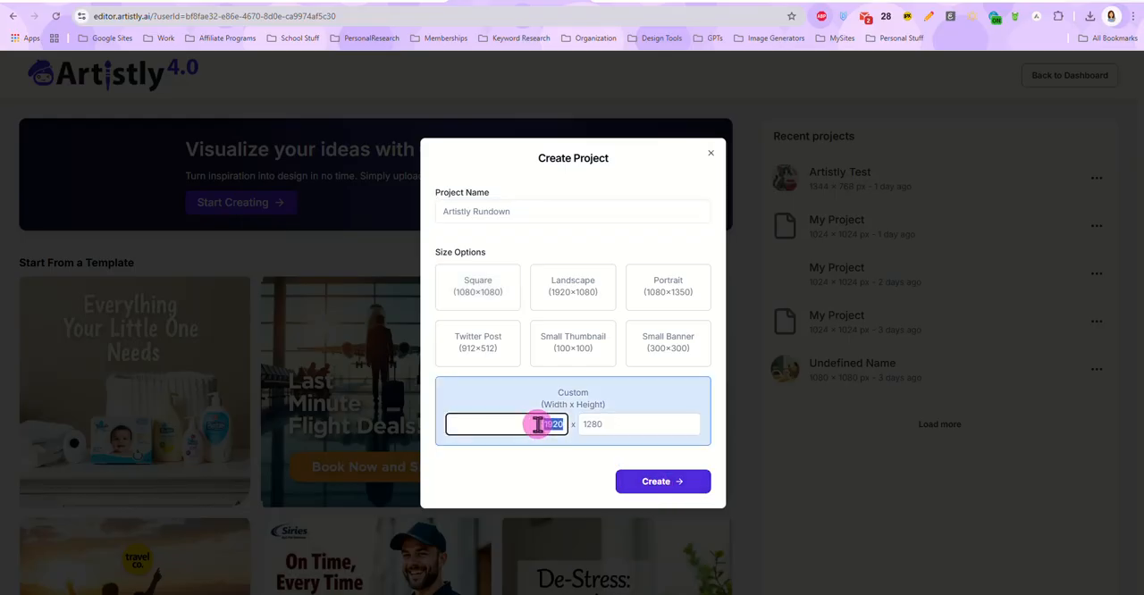
left_click(612, 425)
left_click(528, 426)
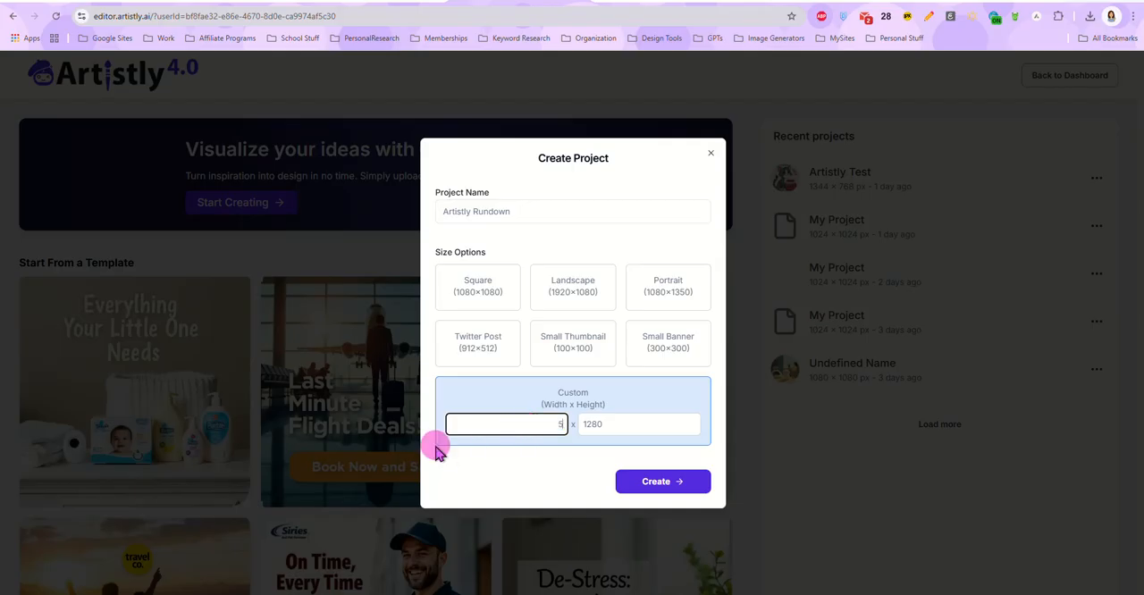
key("Tab")
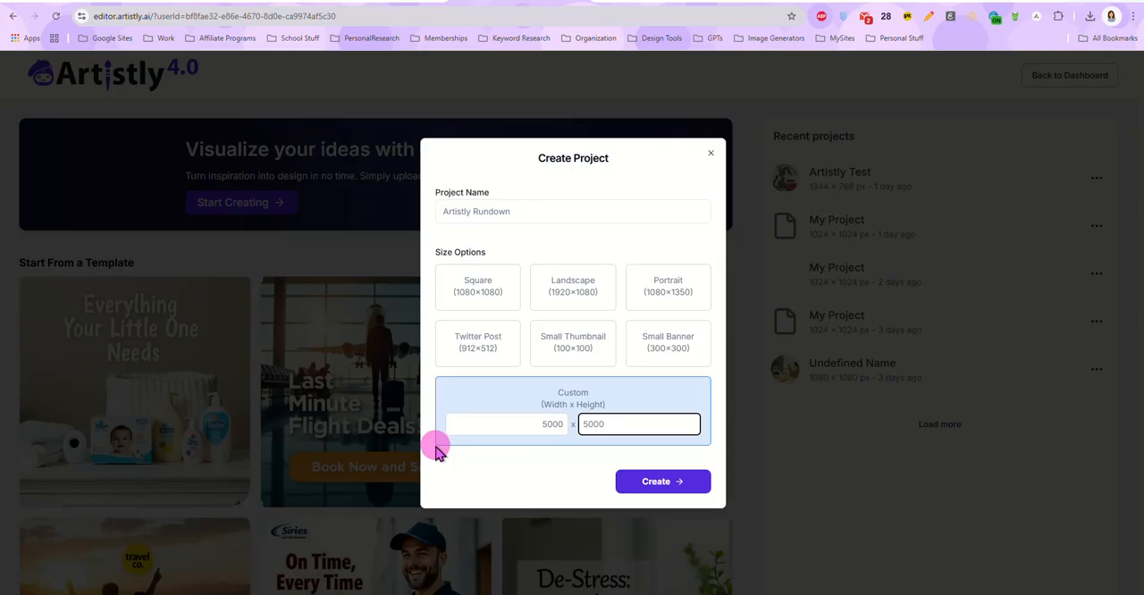
left_click(638, 483)
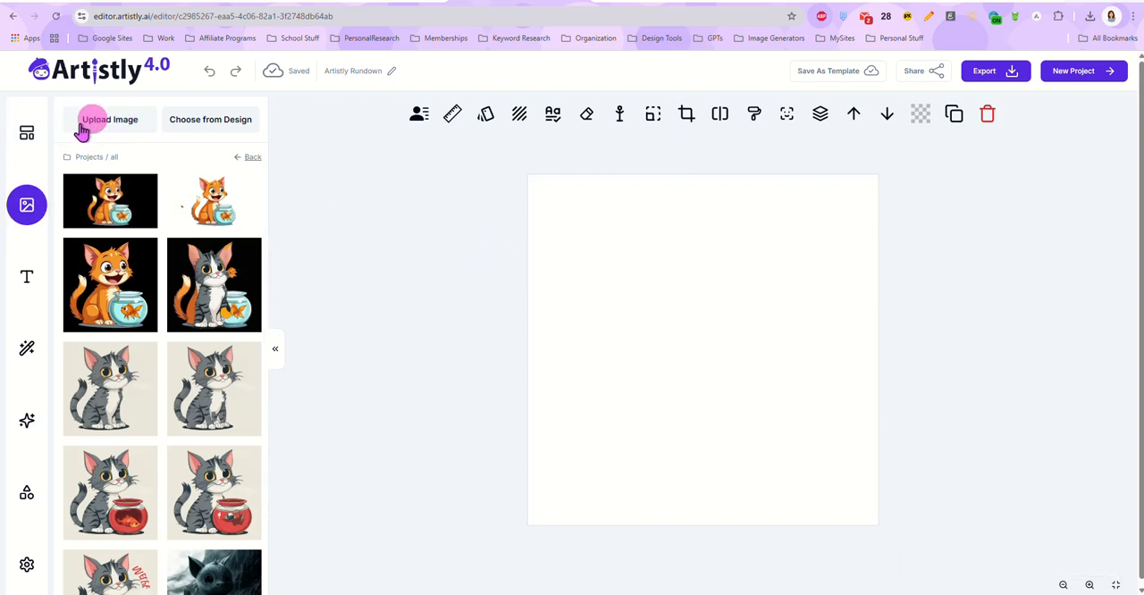
Step: Look through the editor's built-in social media templates, the project images and the text options
left_click(28, 136)
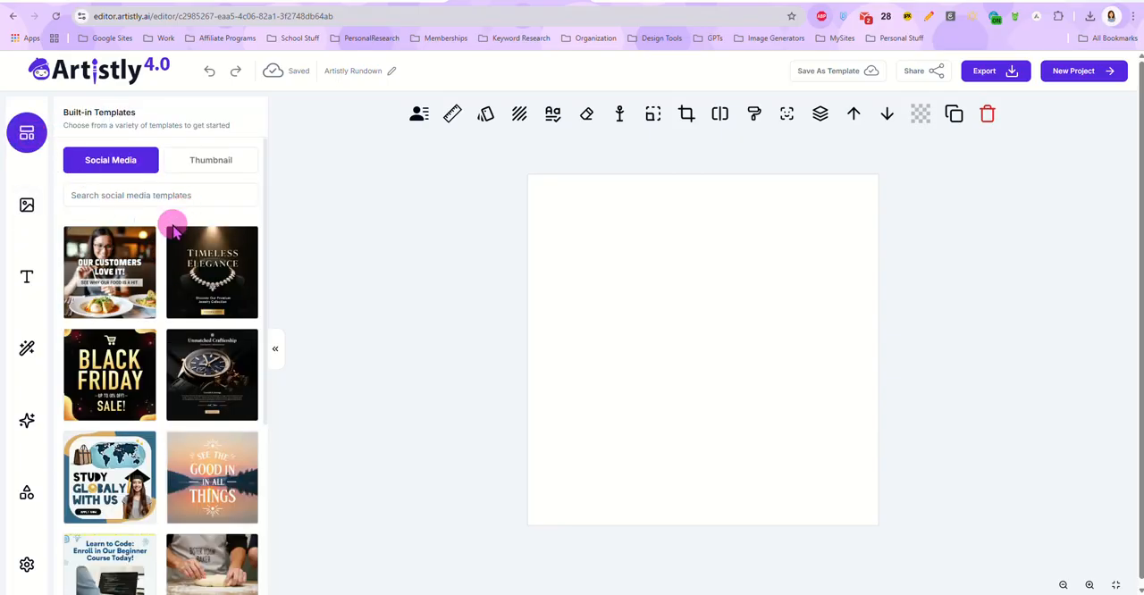
left_click(27, 205)
scroll(141, 362, "down", 2)
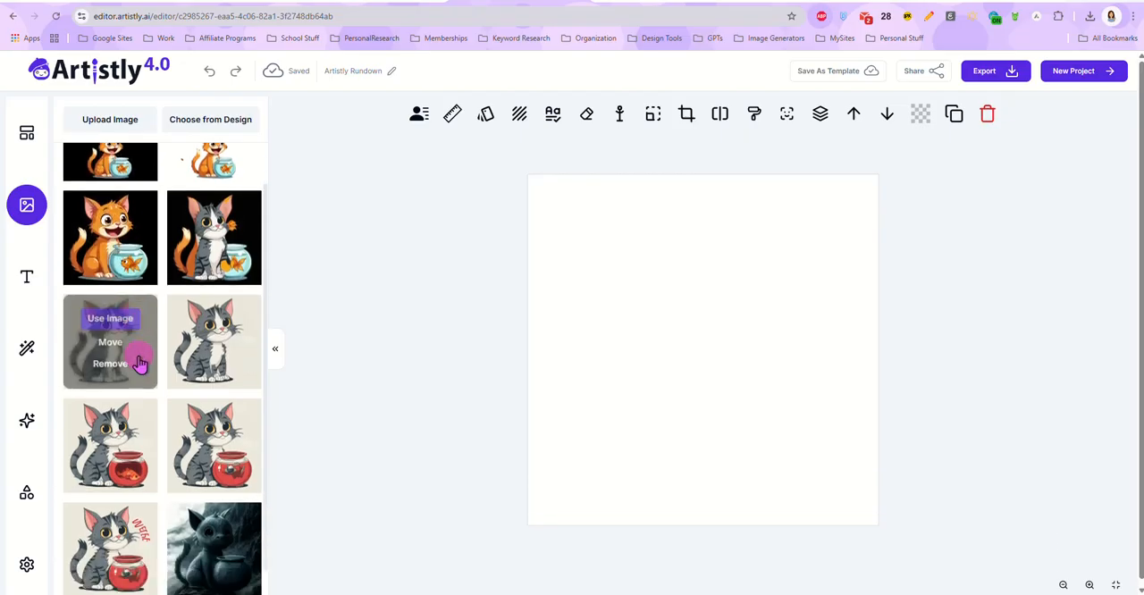
scroll(125, 348, "up", 3)
left_click(27, 277)
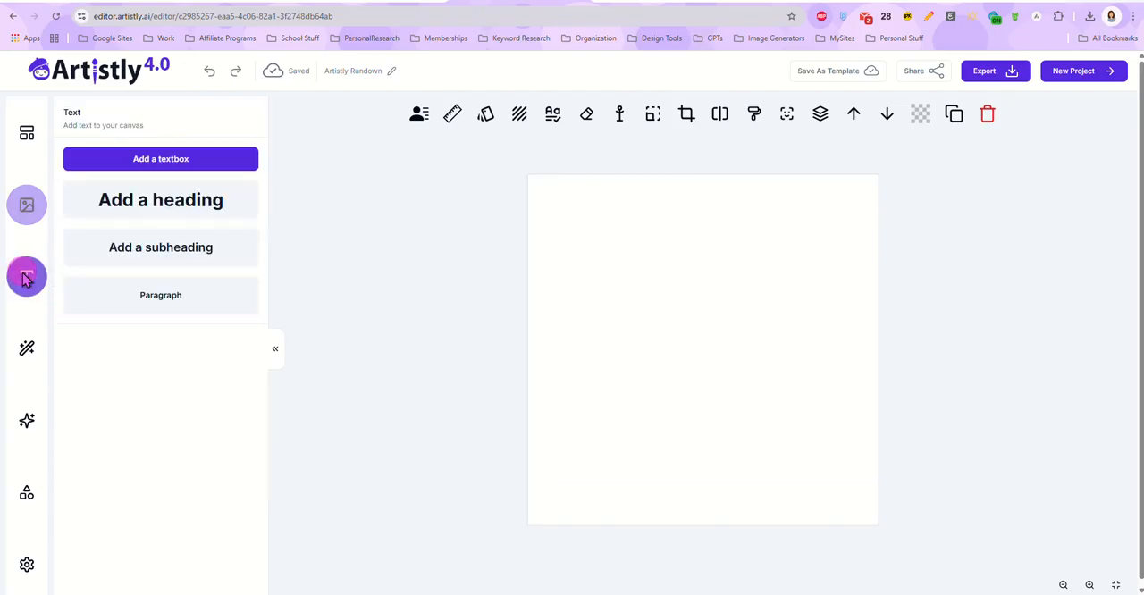
Step: Browse the ready-made AI Product Influencer images, then view the AI Designer image generator and the available shapes
left_click(25, 349)
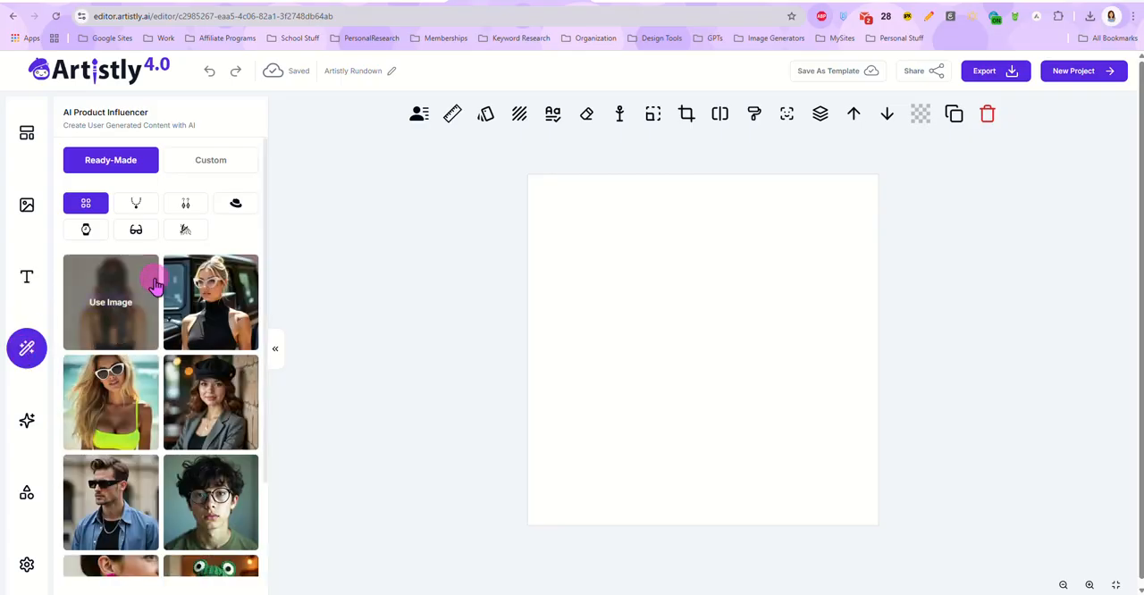
scroll(150, 351, "down", 2)
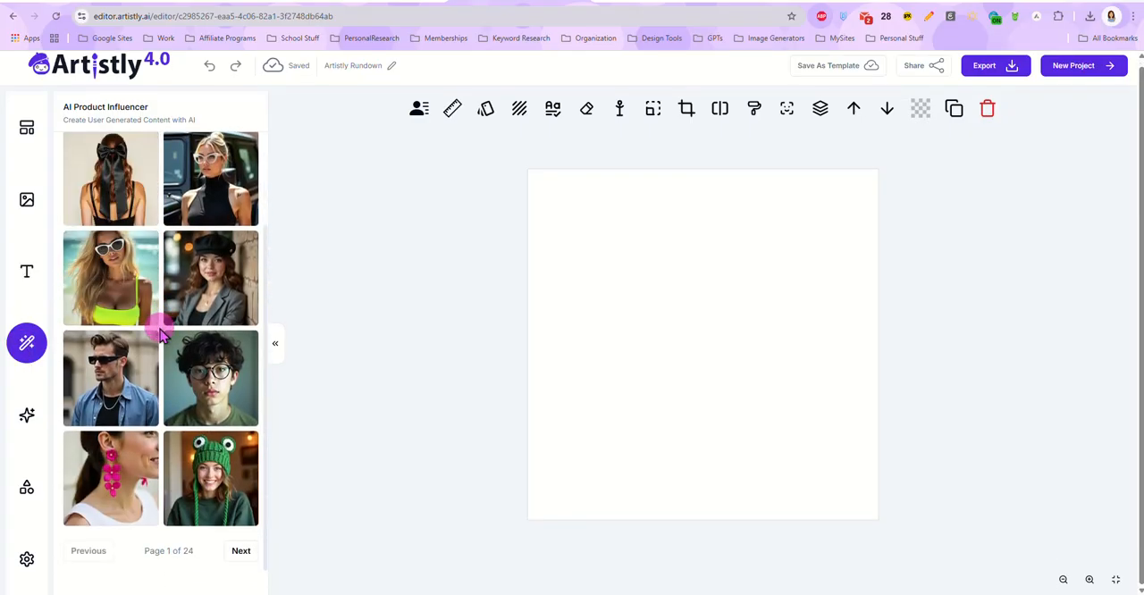
scroll(161, 333, "up", 2)
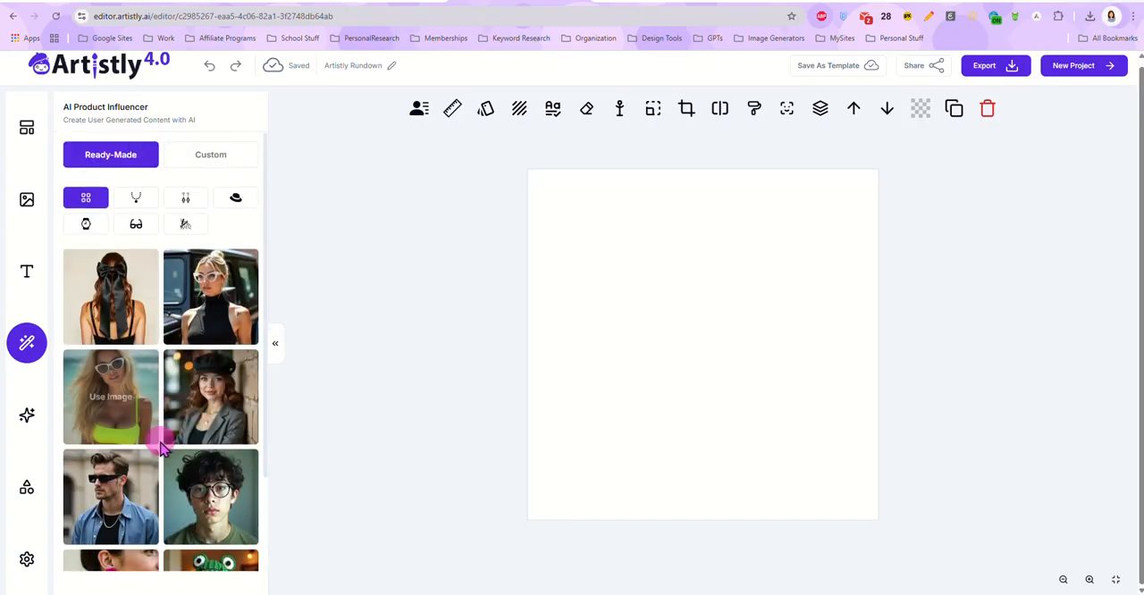
left_click(26, 418)
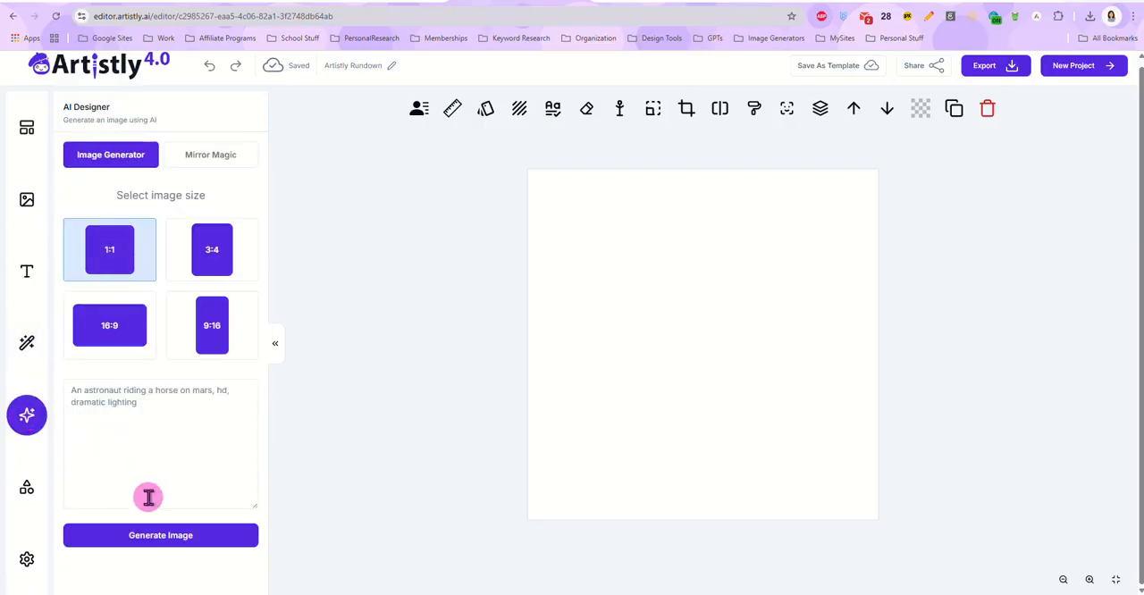
left_click(26, 503)
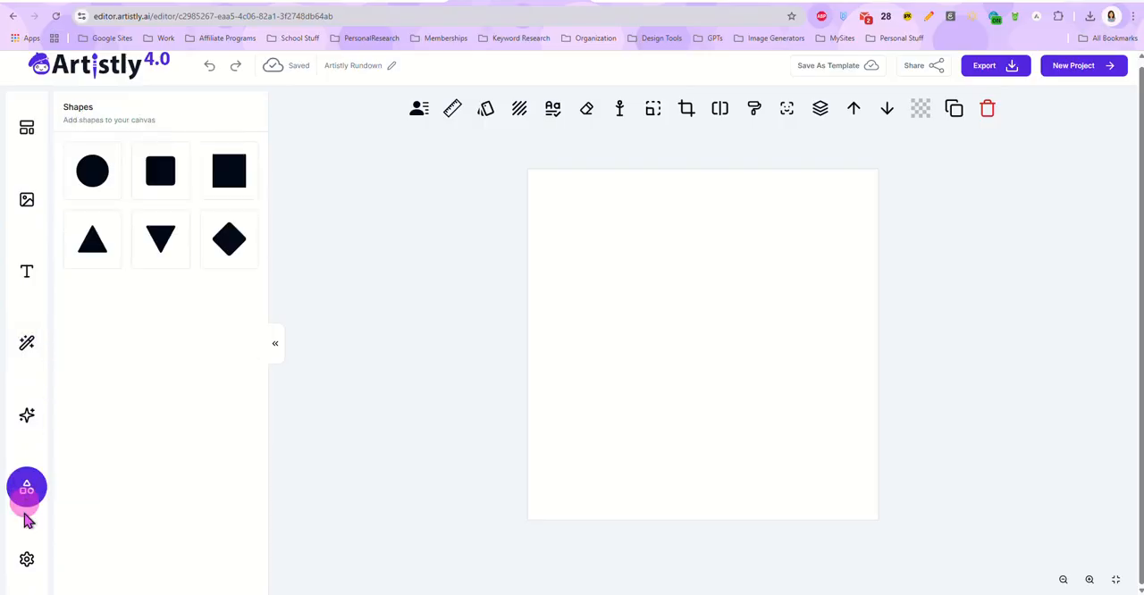
Step: Change the canvas background colour to light grey (#E8E5E5) in the workspace settings
left_click(24, 565)
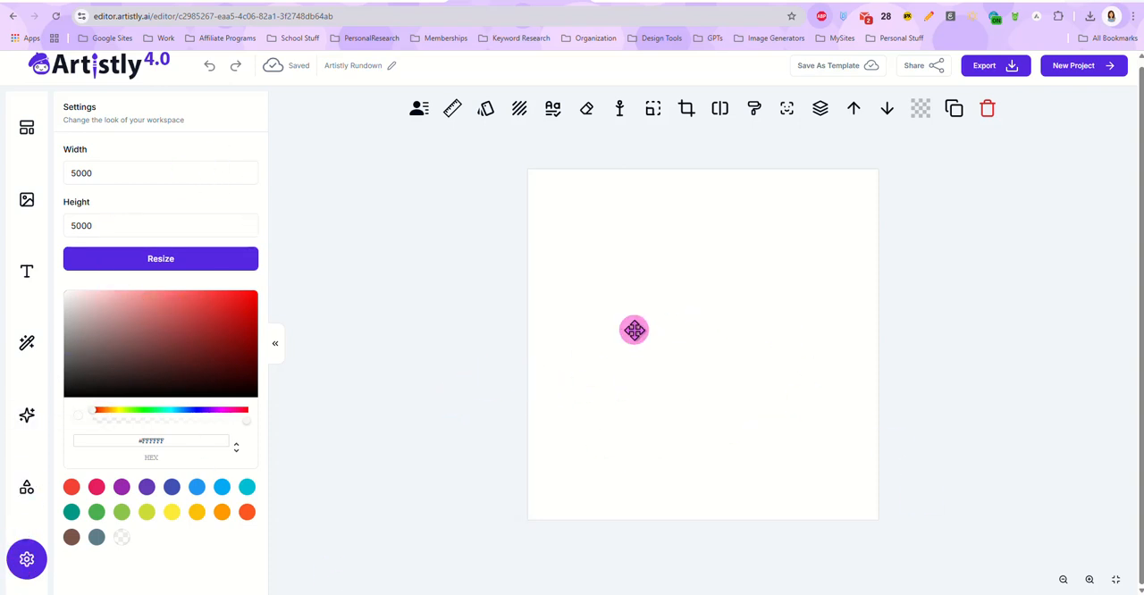
left_click(72, 301)
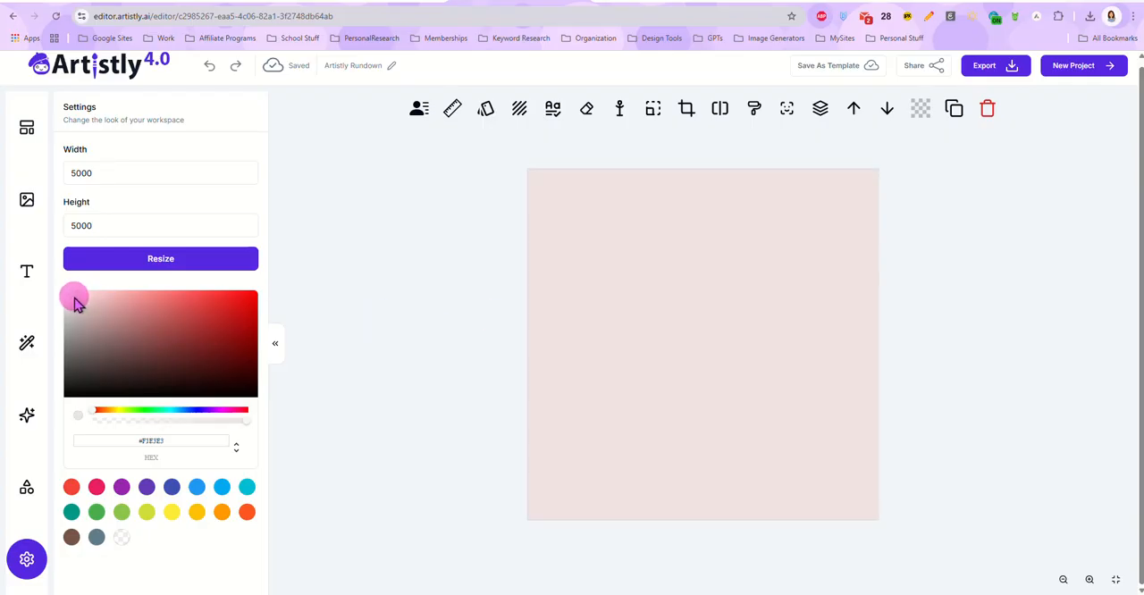
left_click(68, 297)
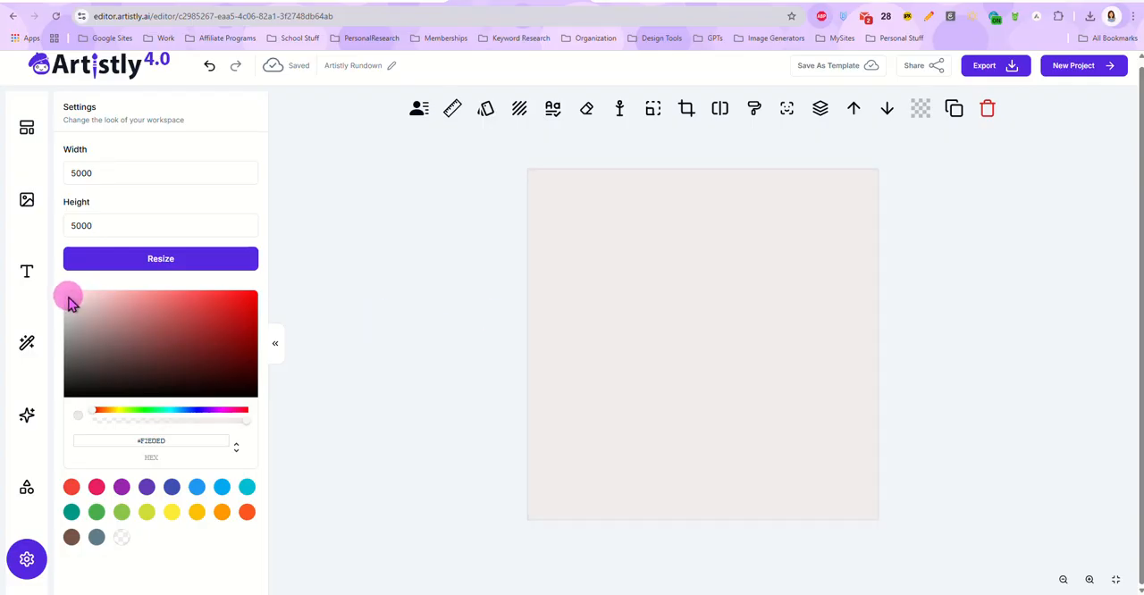
left_click(68, 307)
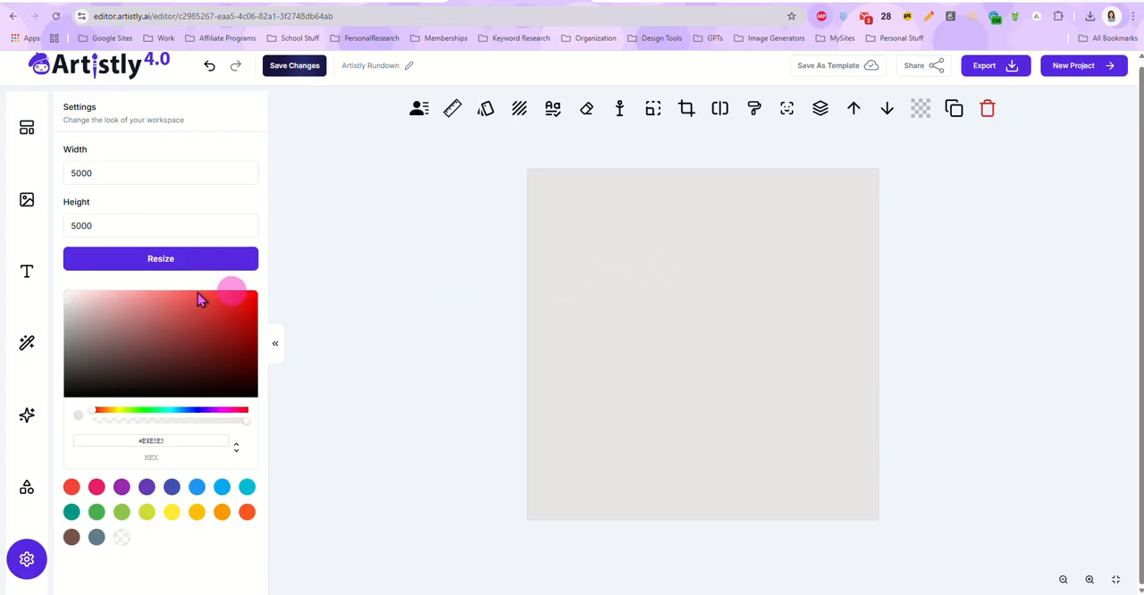
Step: Open the AI Designer, switch to the Airtable Prompt Library and copy the full prompt from the "Red, White, Blue Crocs - PromeAI" record
left_click(27, 414)
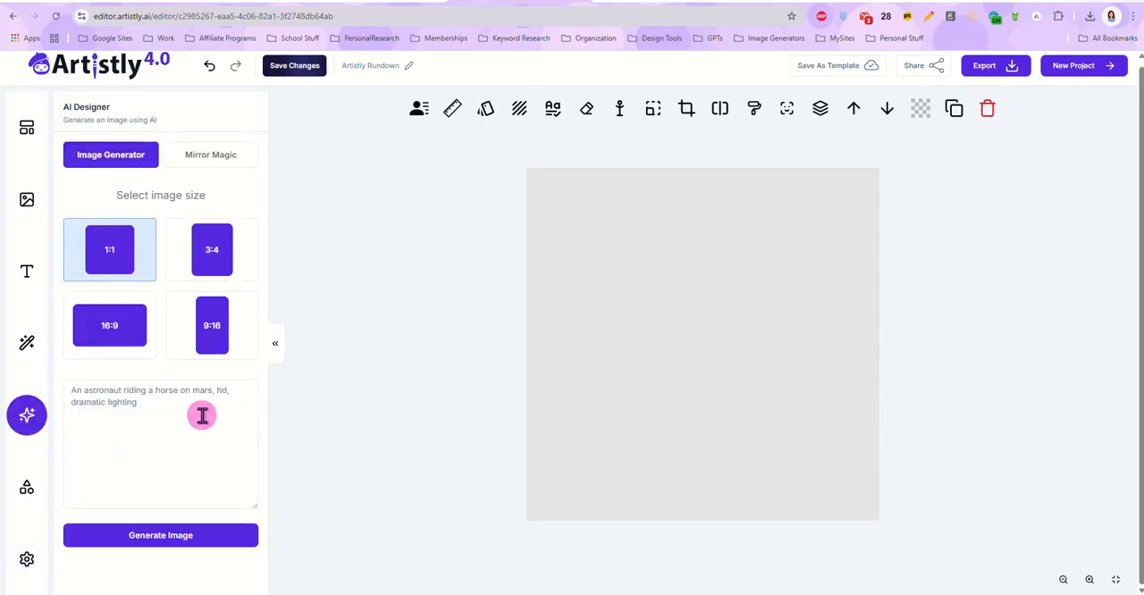
left_click(385, 2)
scroll(662, 313, "down", 5)
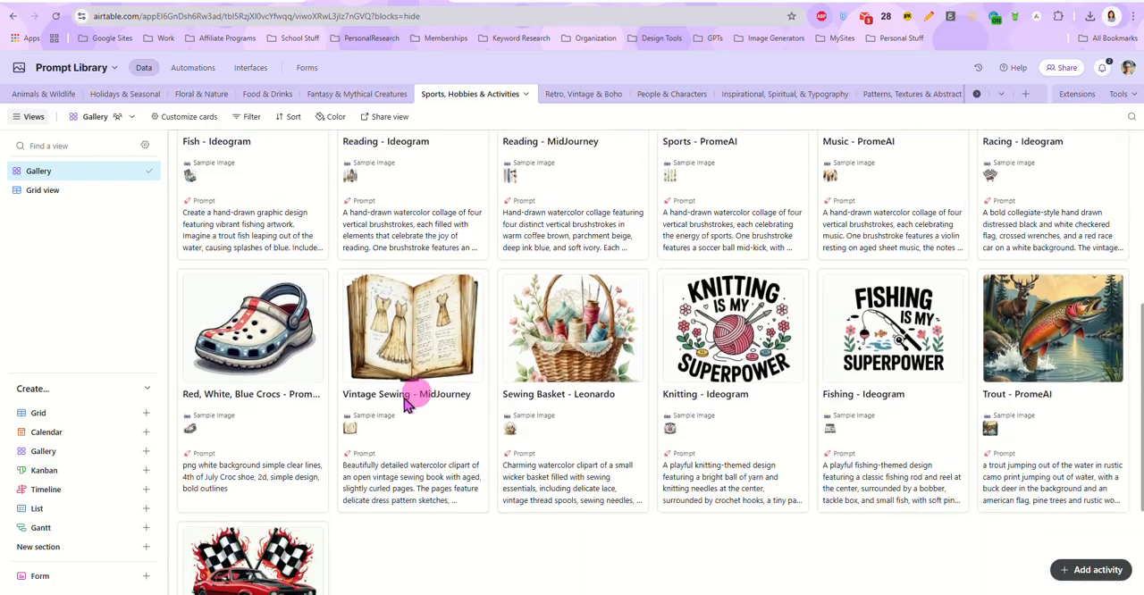
left_click(274, 296)
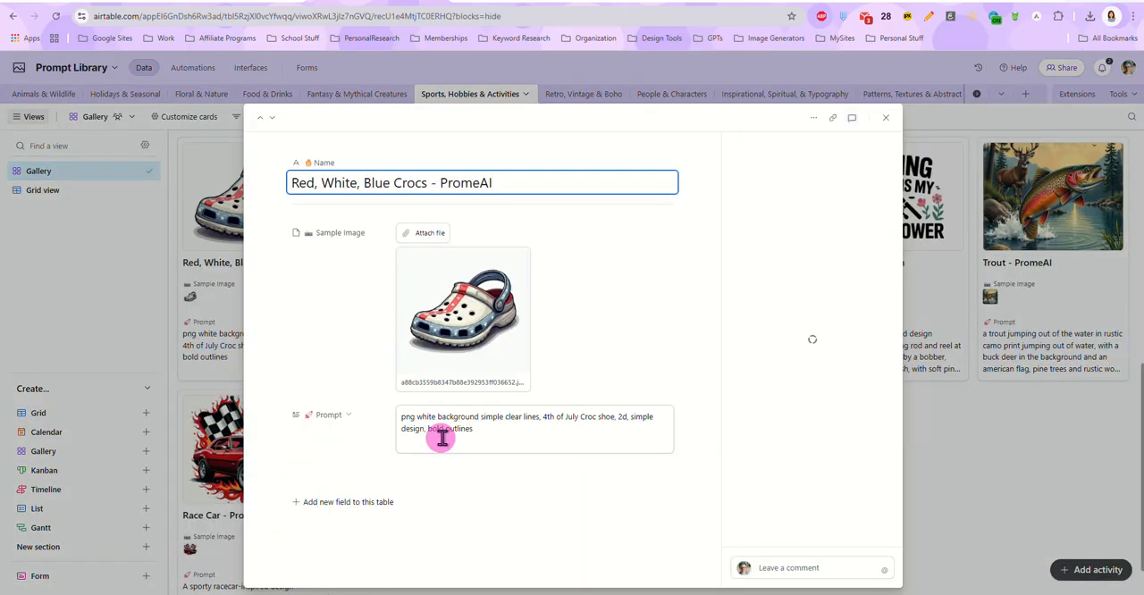
left_click(486, 438)
key("ctrl+a")
right_click(467, 431)
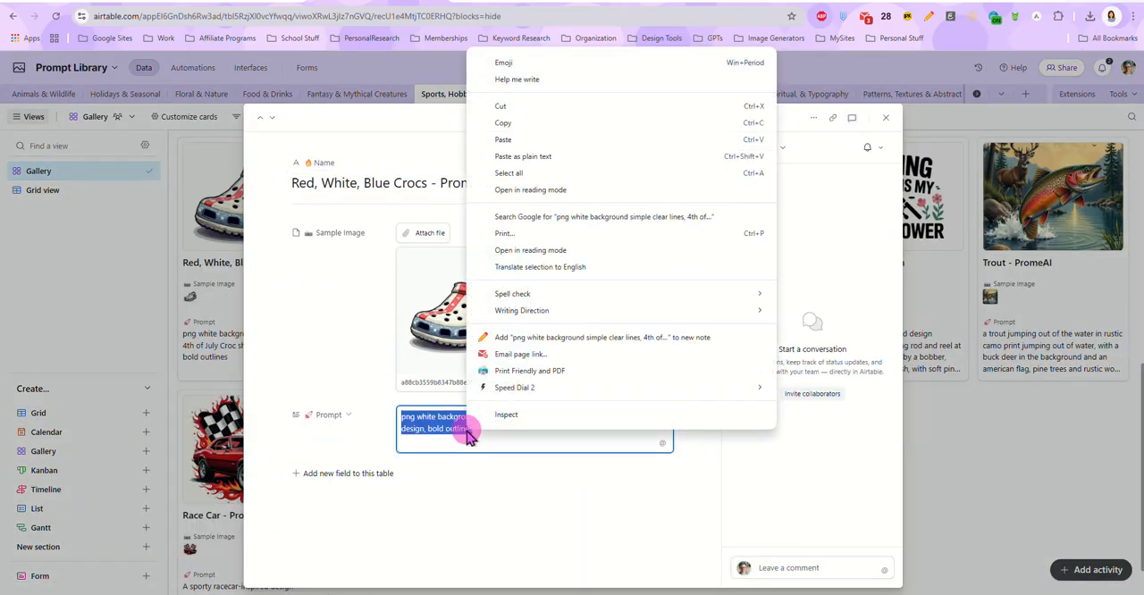
left_click(529, 125)
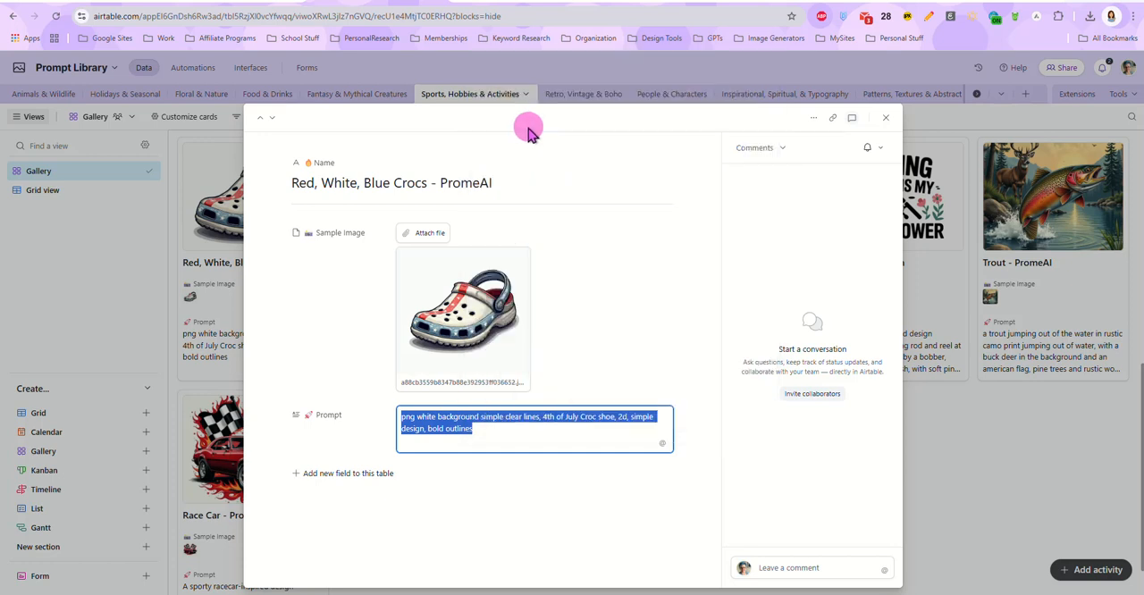
Step: Switch back to Artistly, generate a 1:1 image from the copied 4th of July Croc shoe prompt and add it to the canvas
left_click(471, 7)
left_click(195, 449)
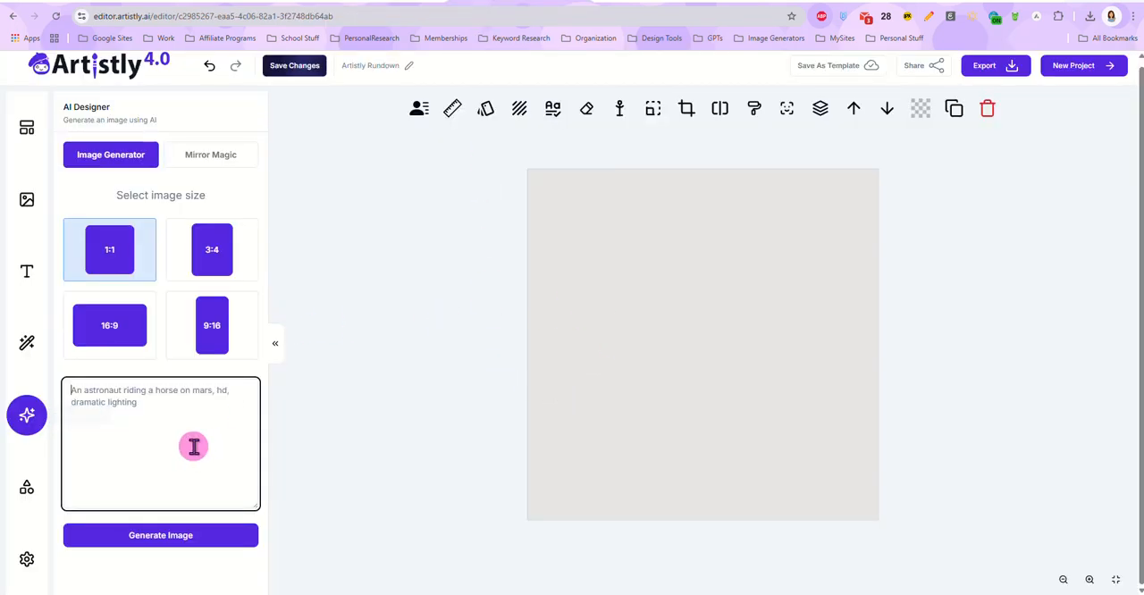
key("ctrl+v")
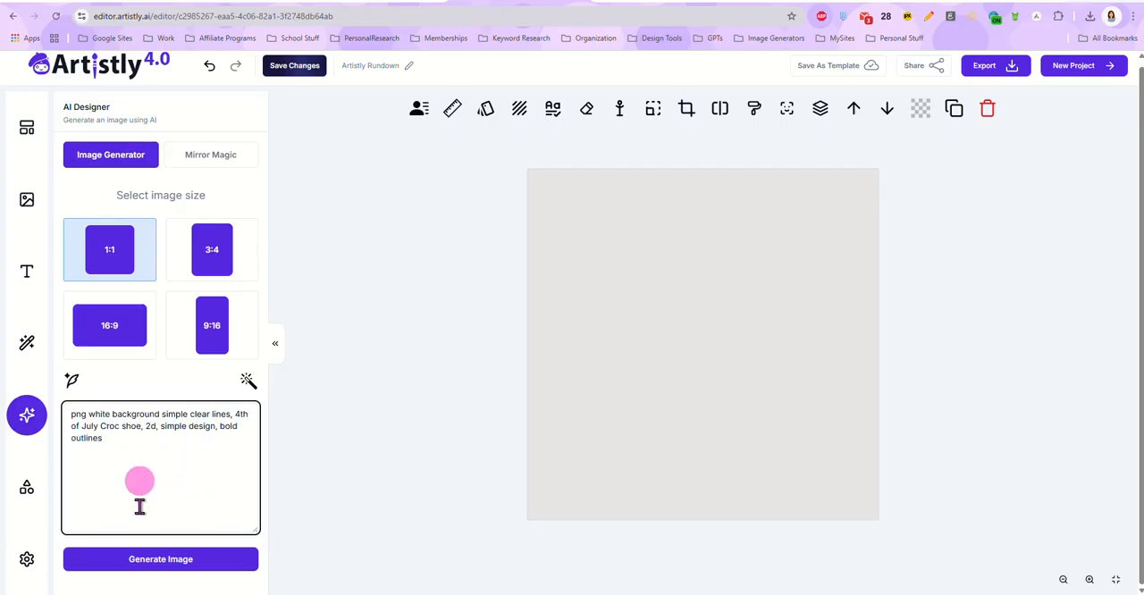
left_click(158, 564)
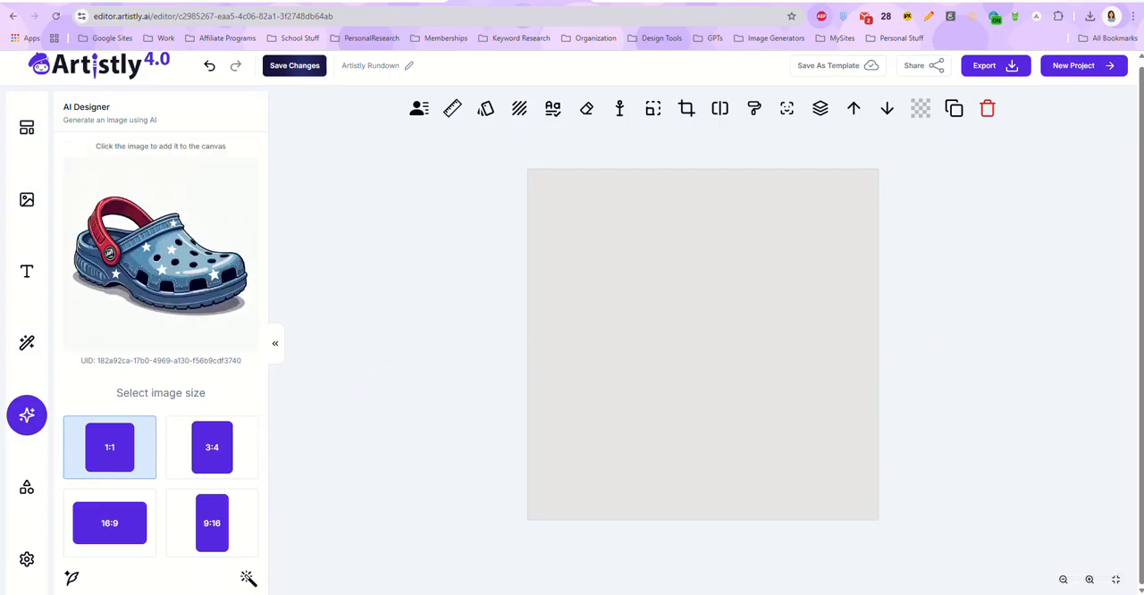
left_click(138, 265)
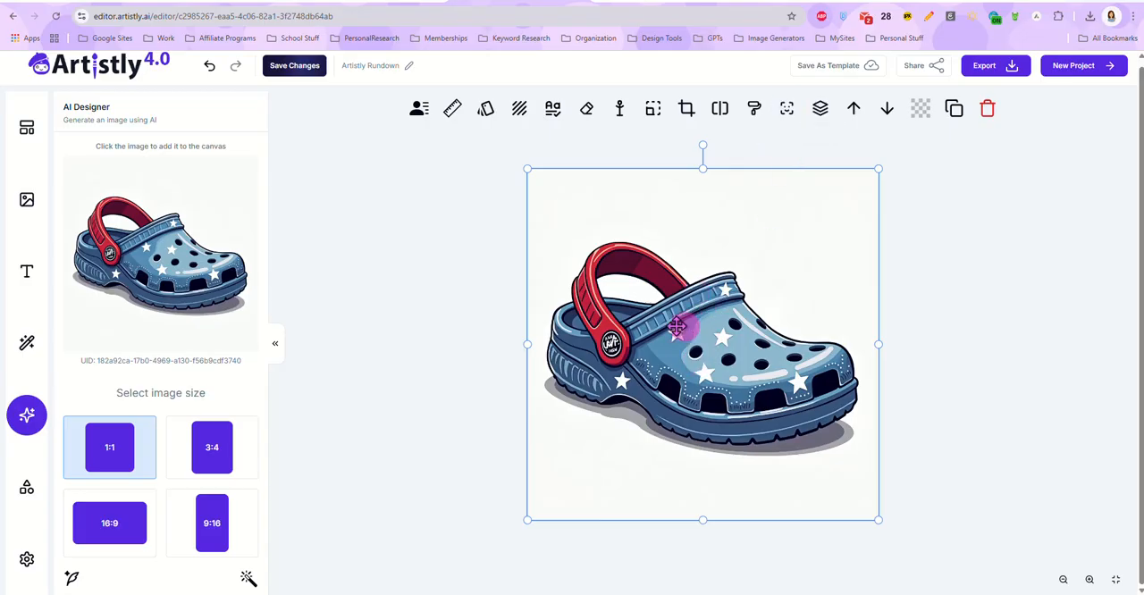
Step: Remove the background from the Croc shoe image with AI, add the cut-out to the canvas and inspect it up close
left_click(720, 109)
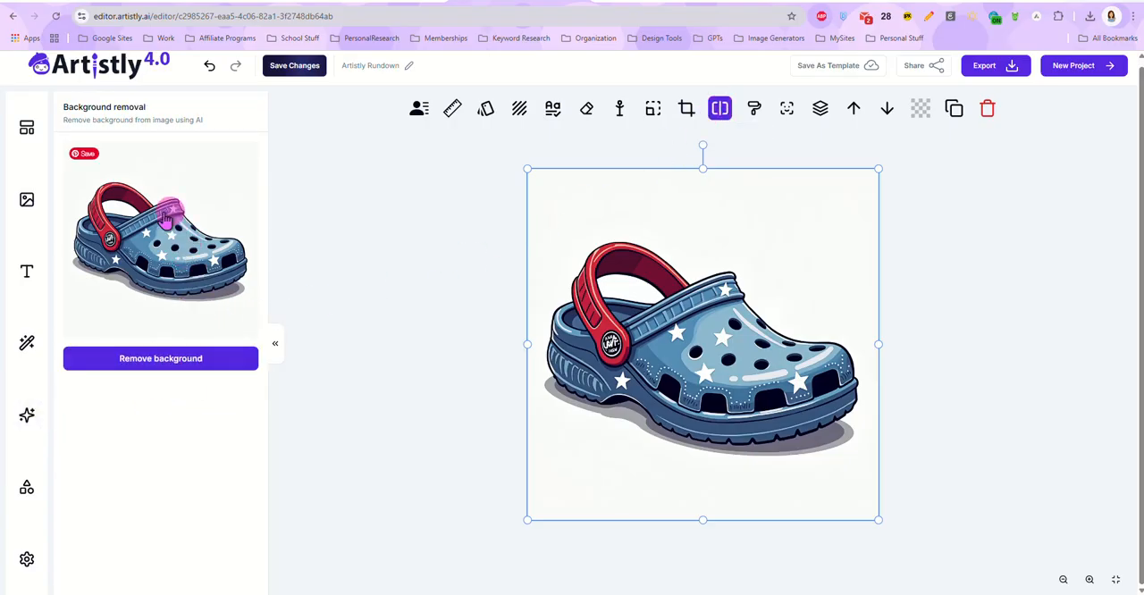
left_click(158, 358)
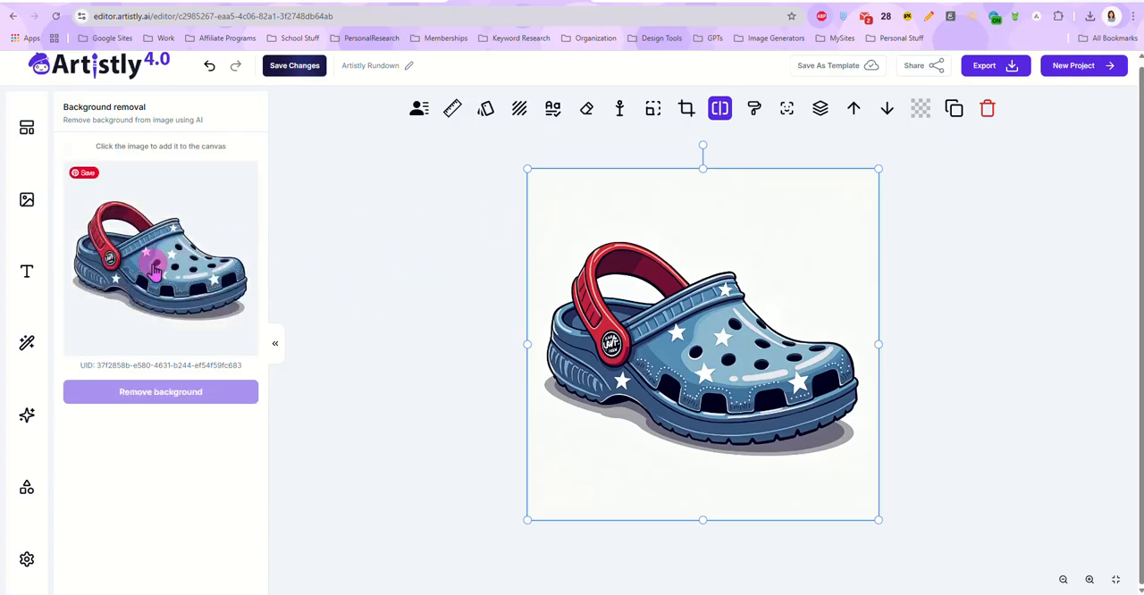
left_click(154, 268)
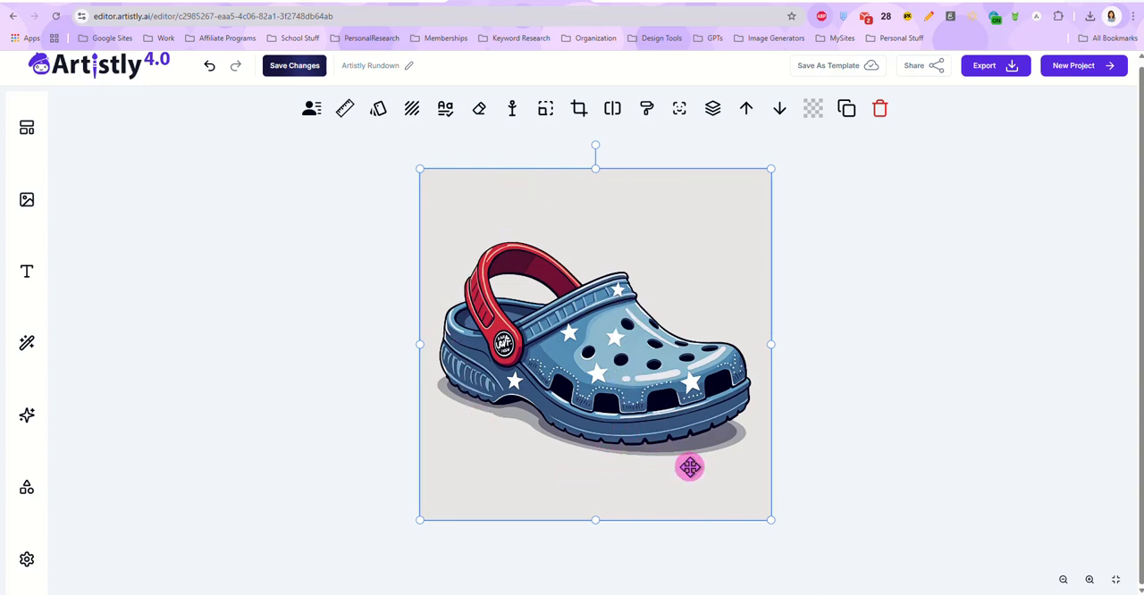
left_click(1089, 579)
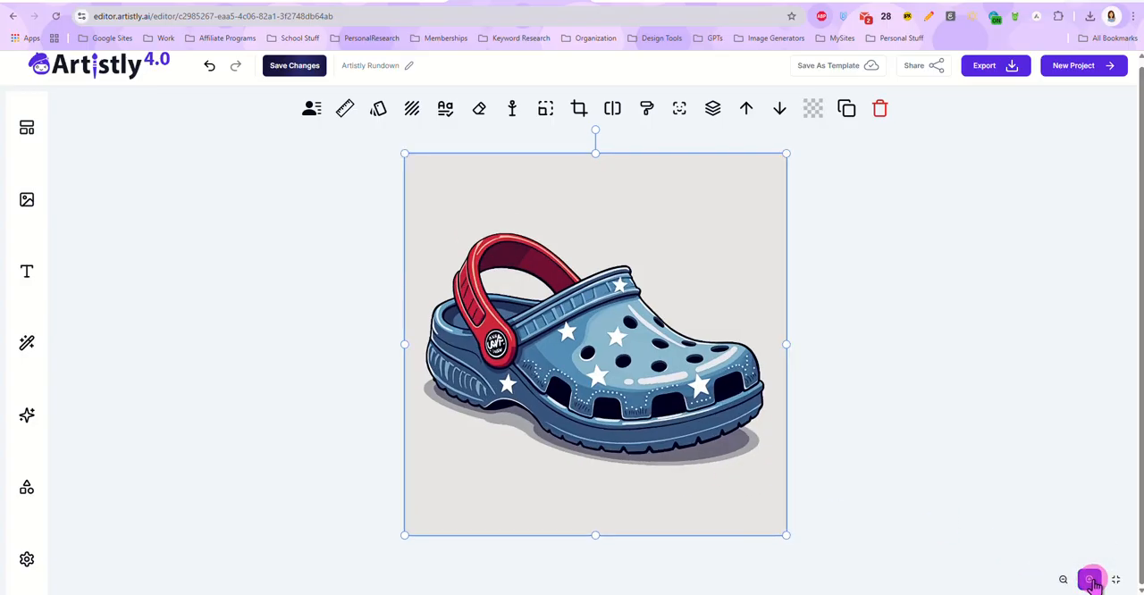
left_click(1090, 580)
left_click(1090, 579)
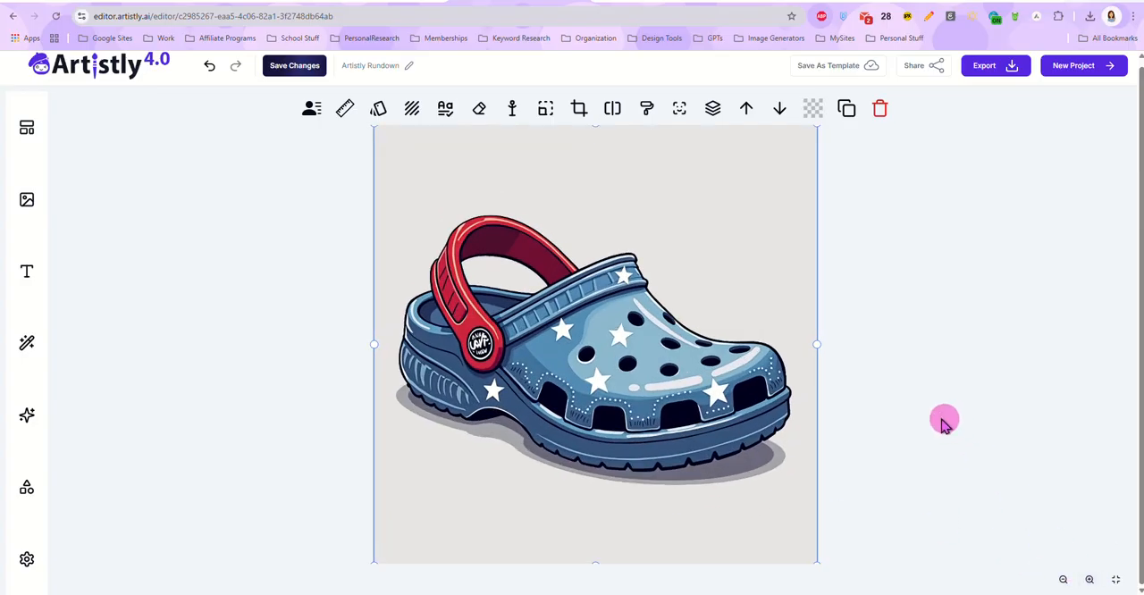
left_click(1063, 579)
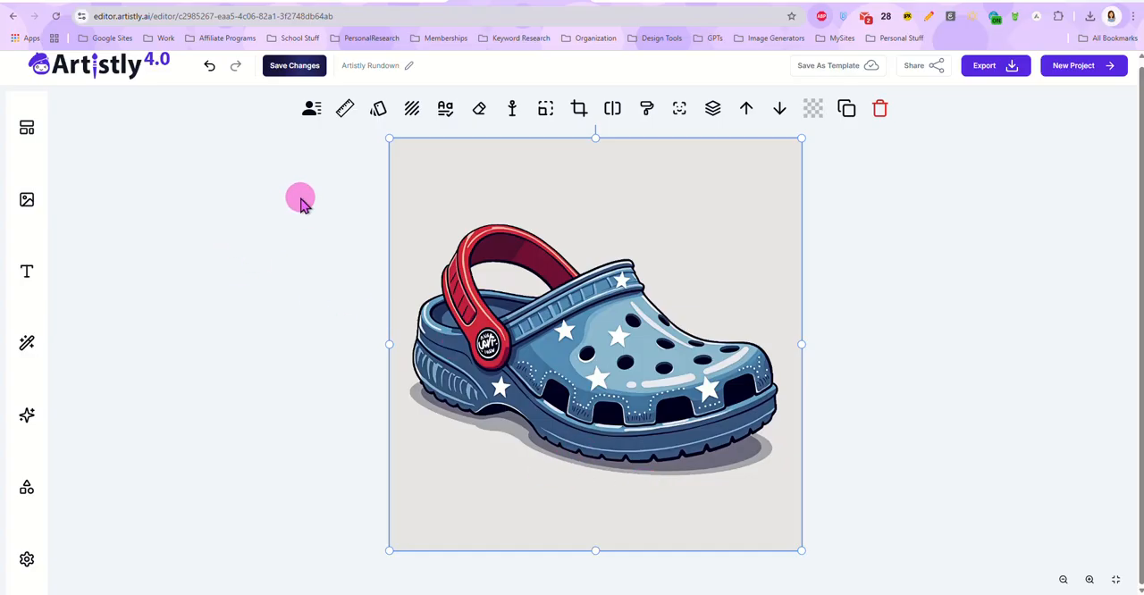
Step: Generate a custom consistent character from the shoe with the prompt "this croc sitting on a picnic table bench with a wet swim towel"
left_click(311, 108)
left_click(186, 381)
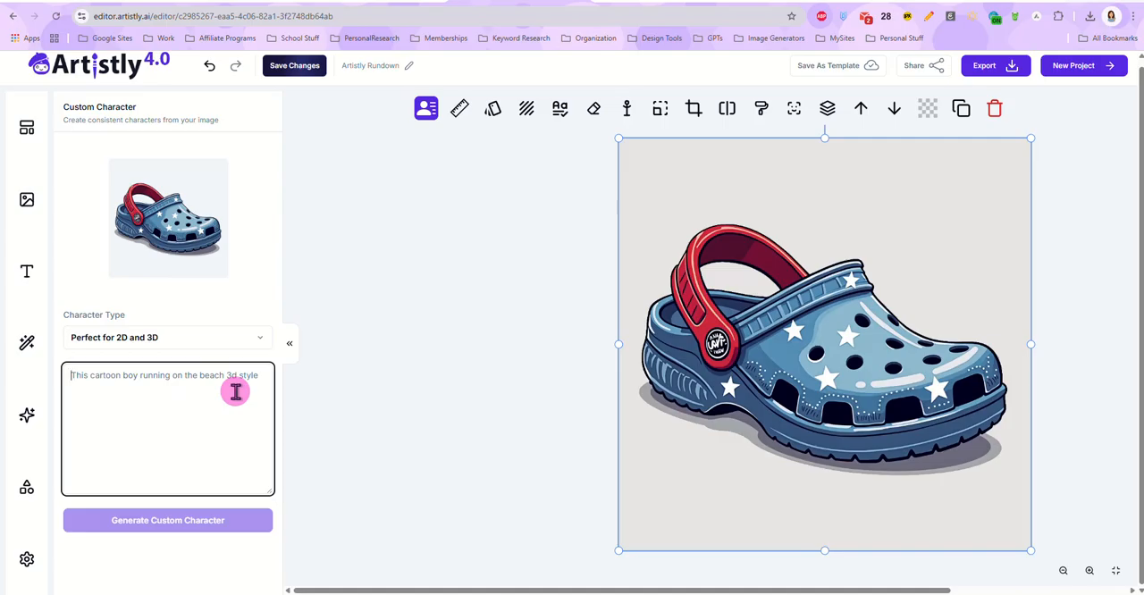
type("this croc sitting on a park bench")
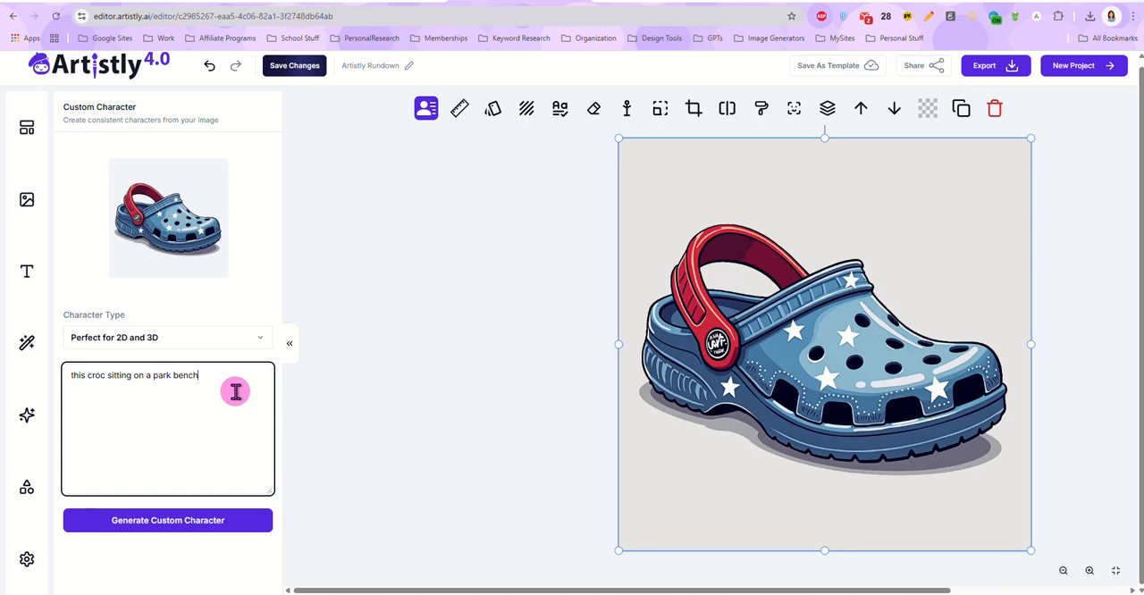
key("BackSpace")
key("BackSpace")
key("BackSpace")
key("BackSpace")
type("icnic table")
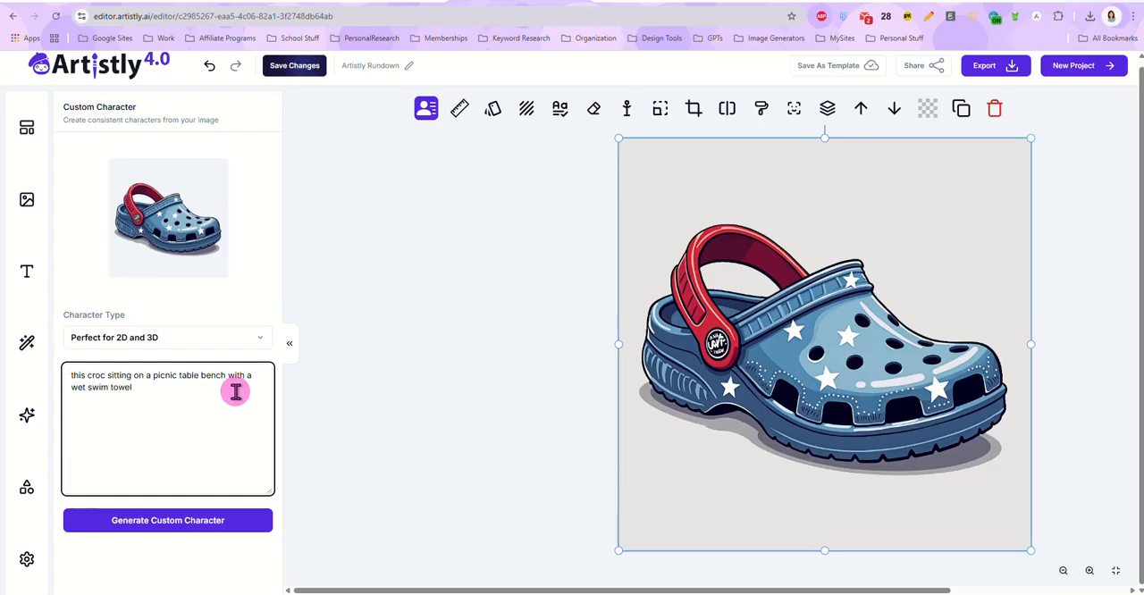
left_click(168, 525)
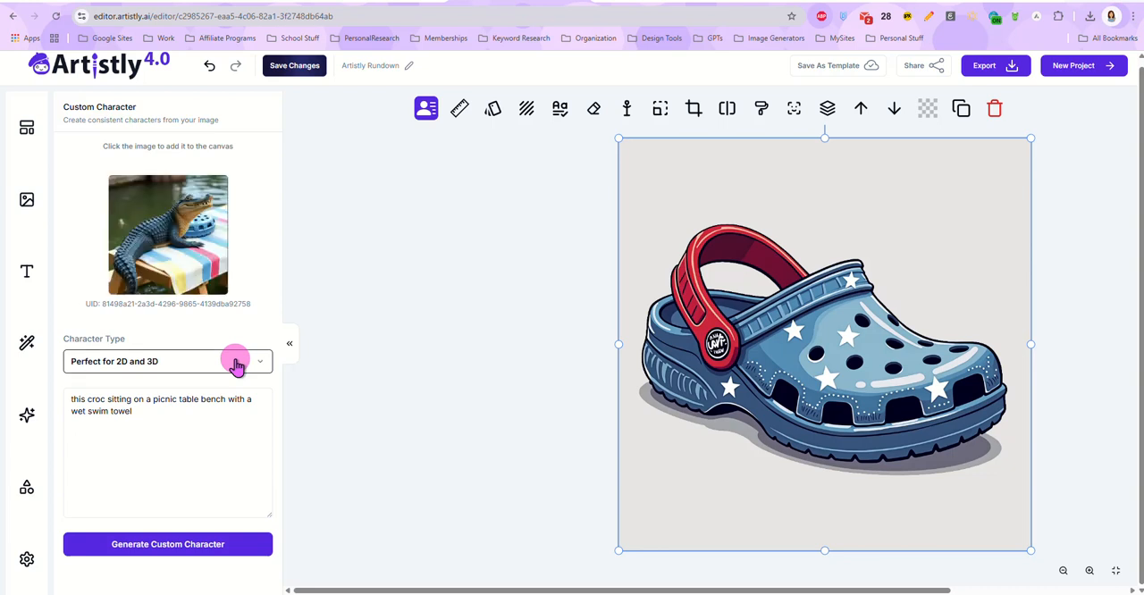
Step: Try the generated picture on the canvas, undo its placement and reselect the Croc shoe image
left_click(209, 238)
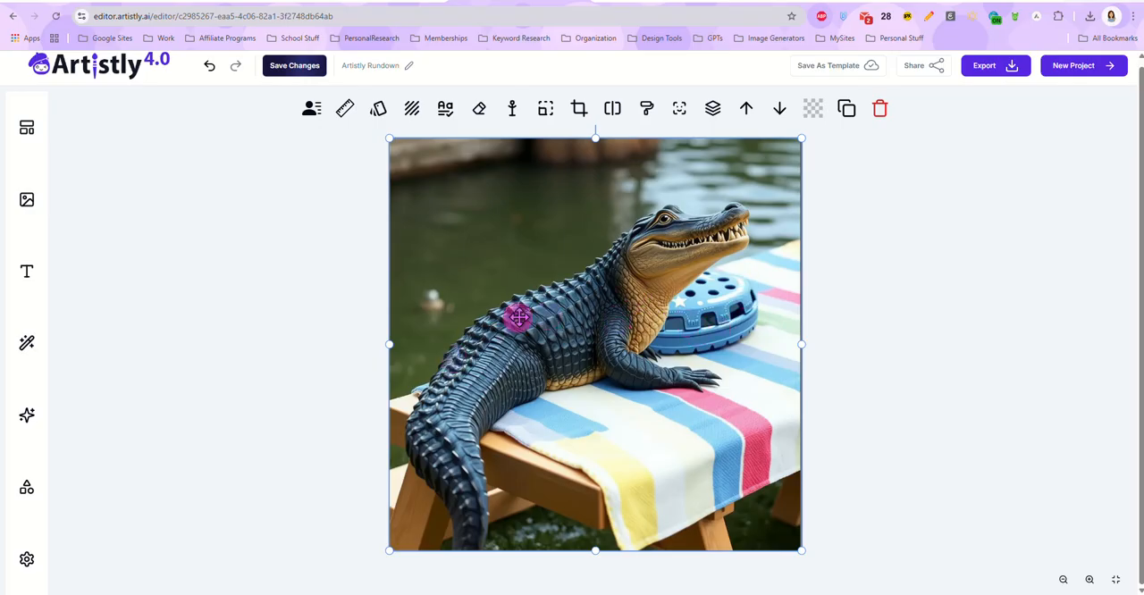
left_click(209, 67)
left_click(677, 381)
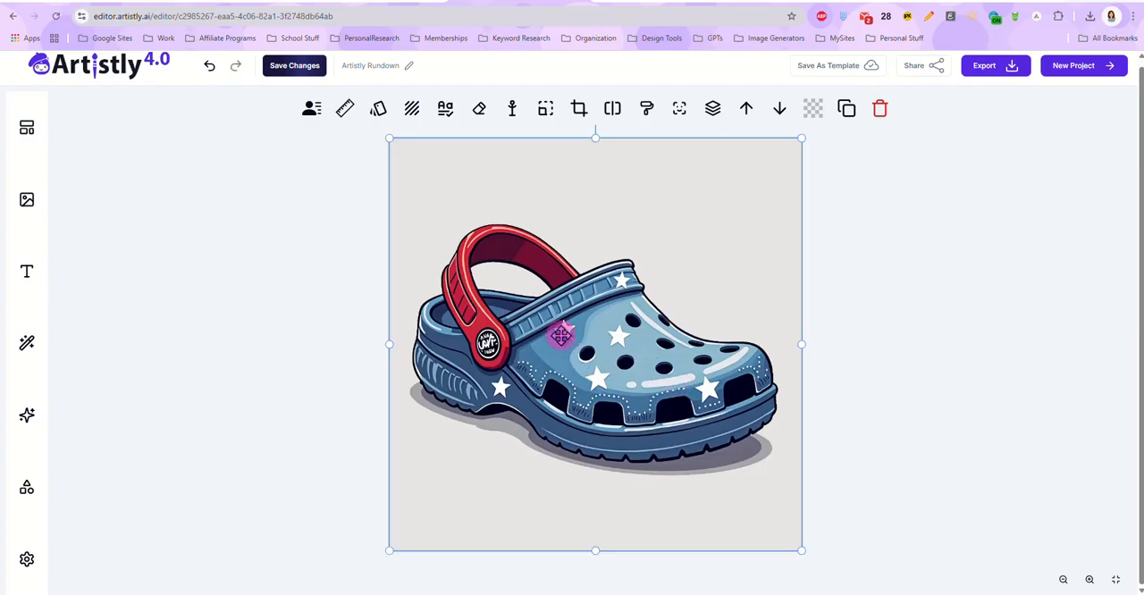
Step: Look at the Custom Character, AI Upscaler and AI Stylizer options for the Croc shoe image
left_click(311, 109)
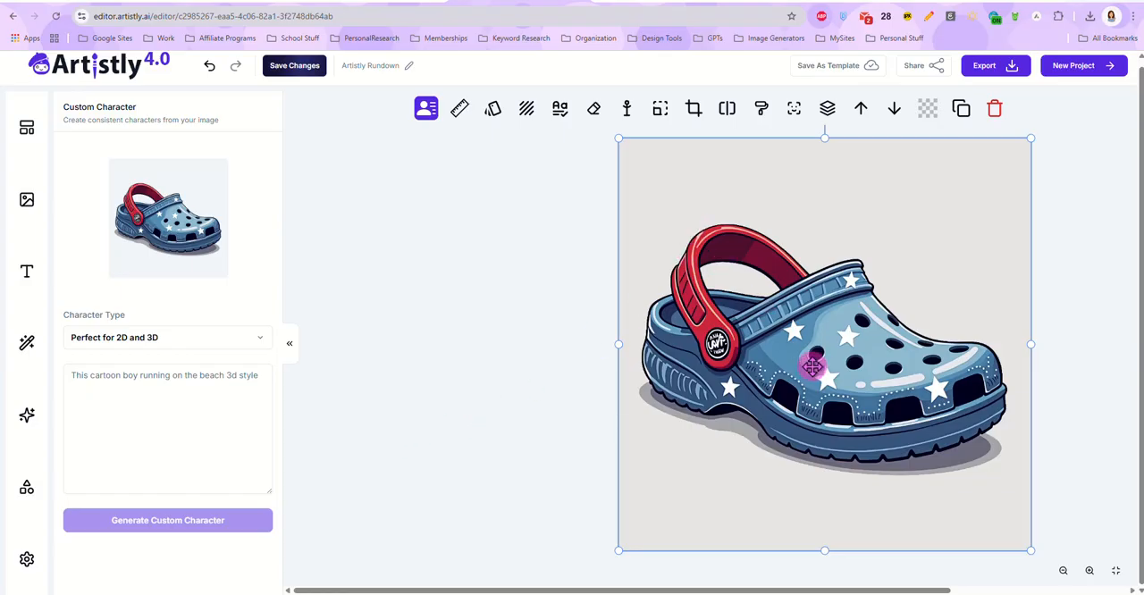
left_click(459, 110)
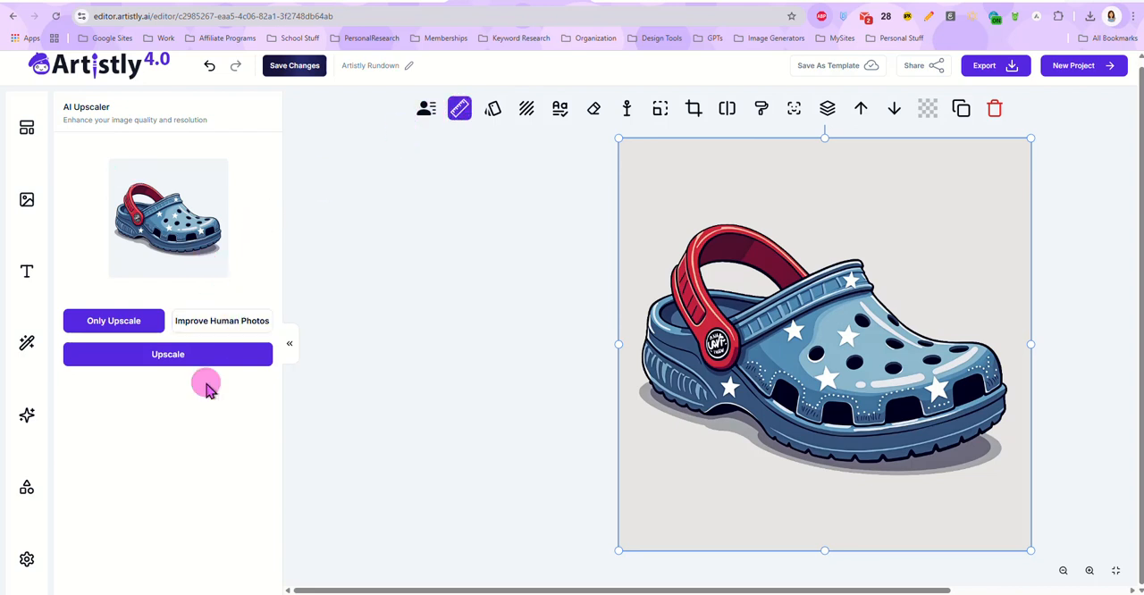
left_click(493, 110)
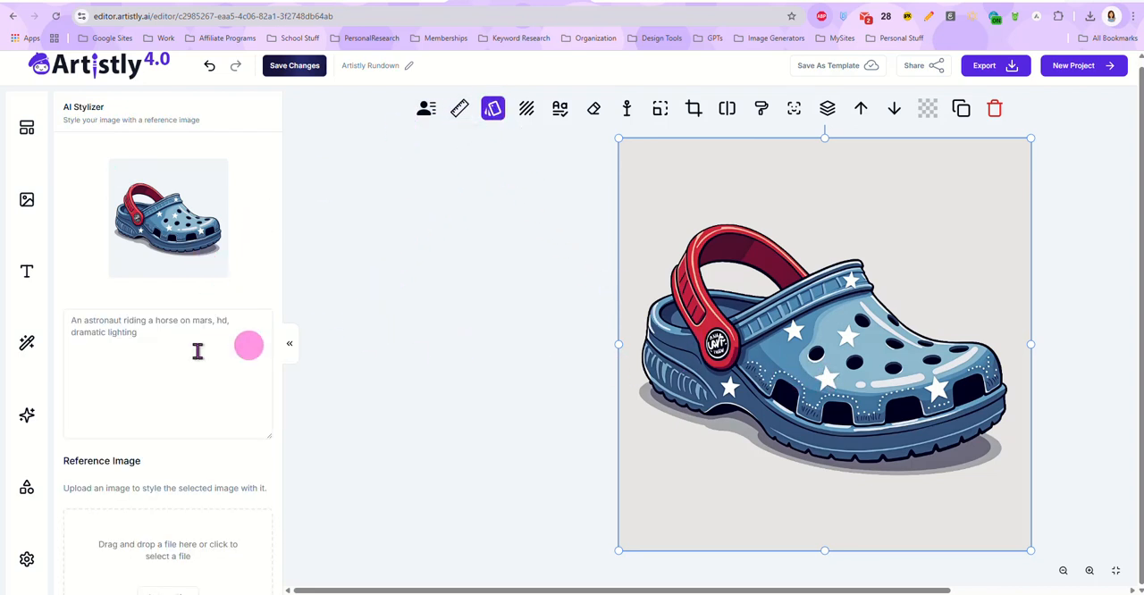
Step: Try to load the caped rabbit picture from the WIPTEMP folder as the AI Stylizer's reference image
scroll(182, 356, "down", 1)
left_click(167, 483)
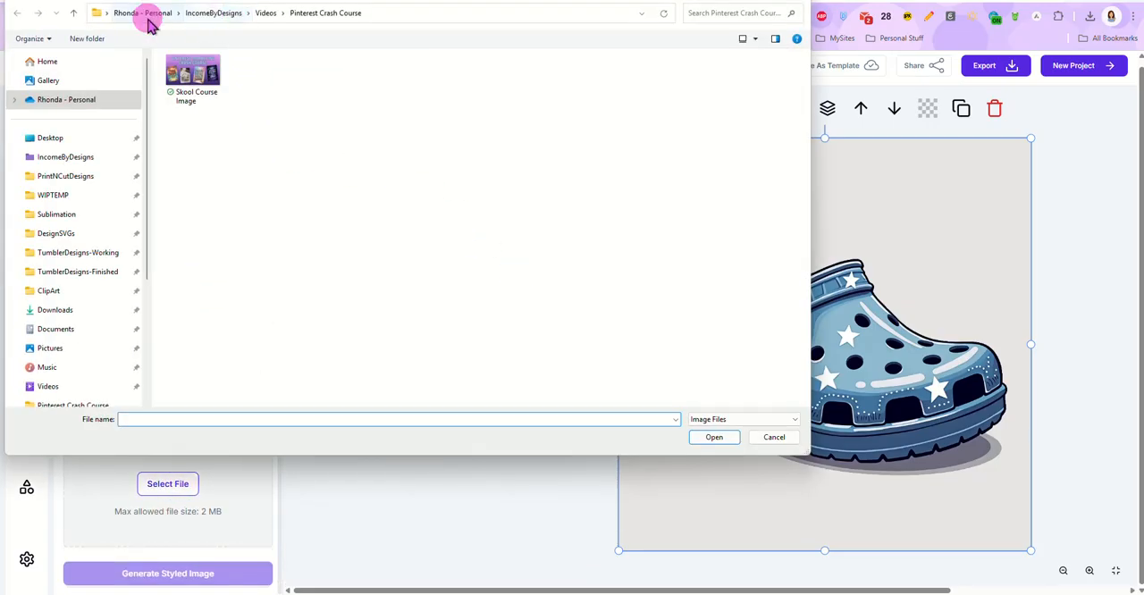
left_click(89, 193)
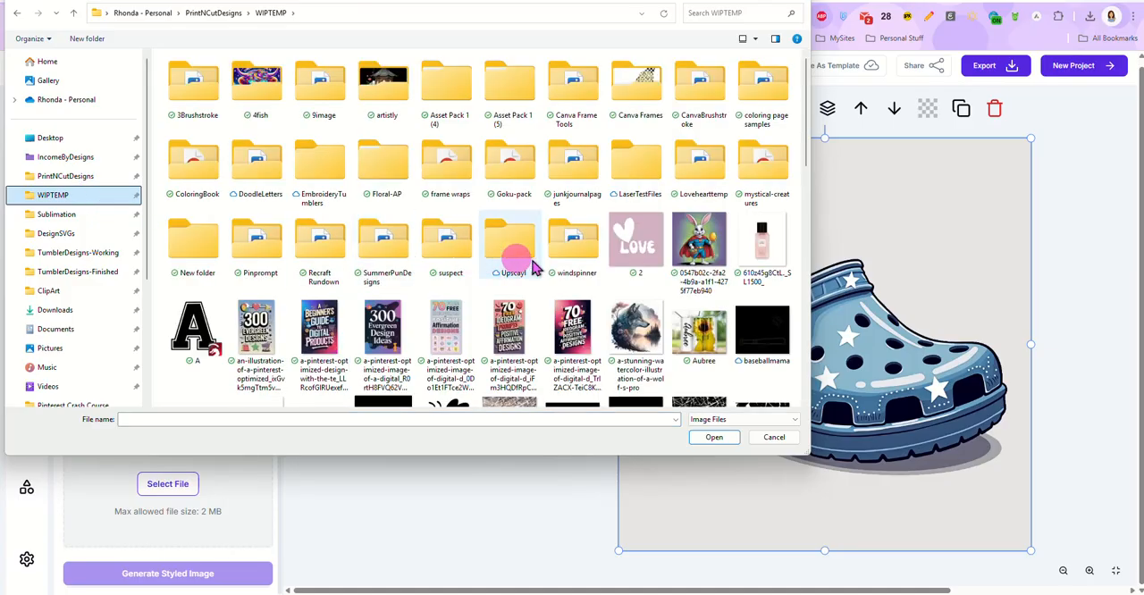
double_click(695, 253)
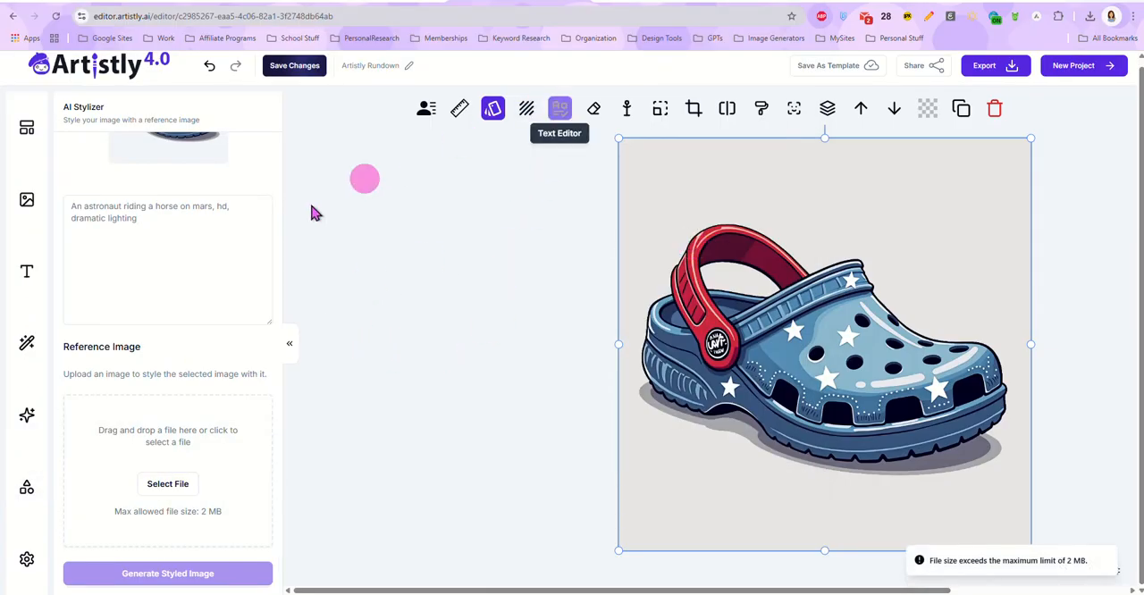
Step: Load the sunflower mason jars picture from the WIPTEMP folder as the AI Stylizer's reference image
left_click(169, 479)
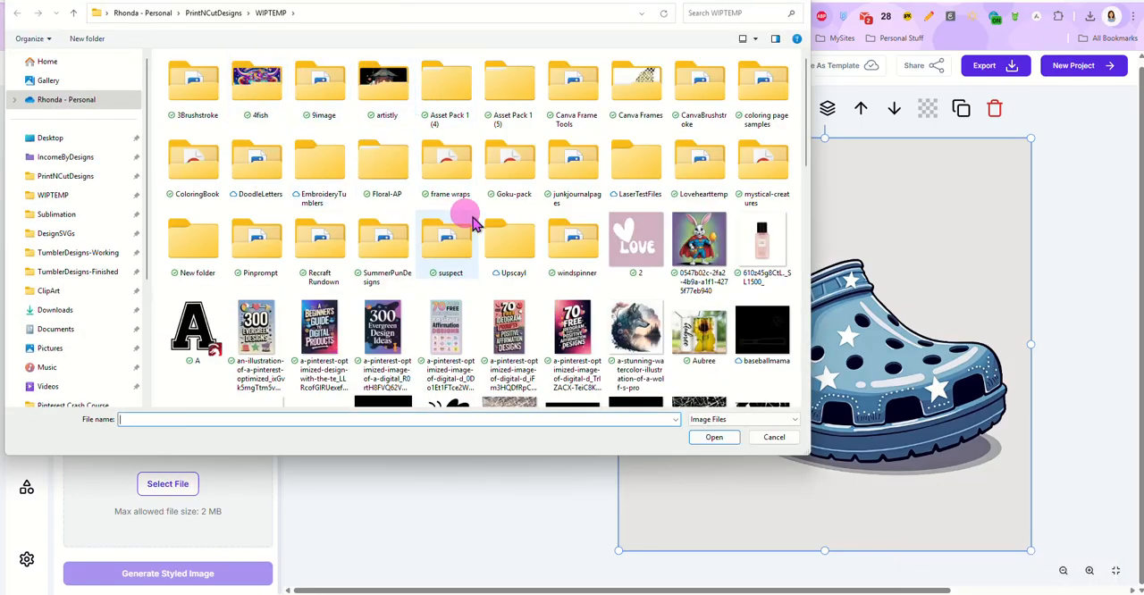
scroll(491, 231, "down", 2)
scroll(501, 234, "down", 3)
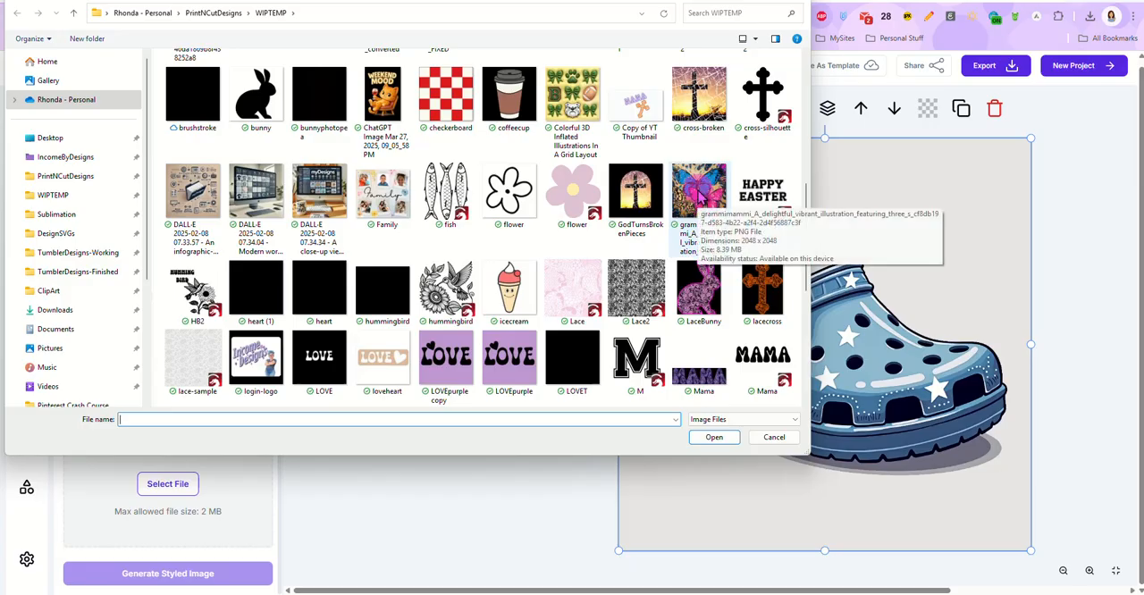
scroll(495, 258, "down", 4)
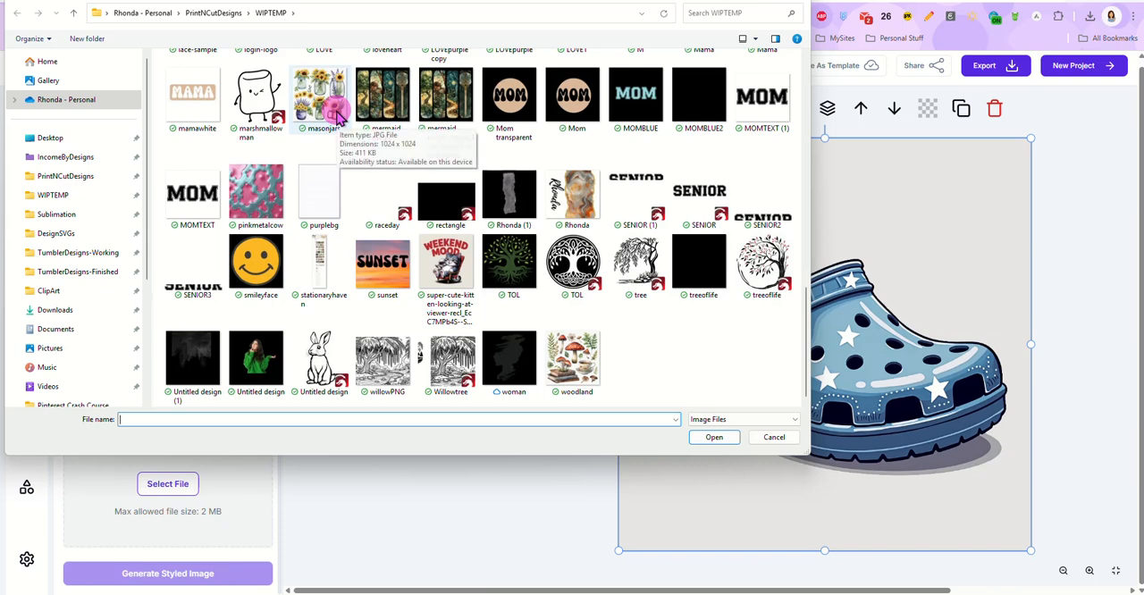
double_click(336, 115)
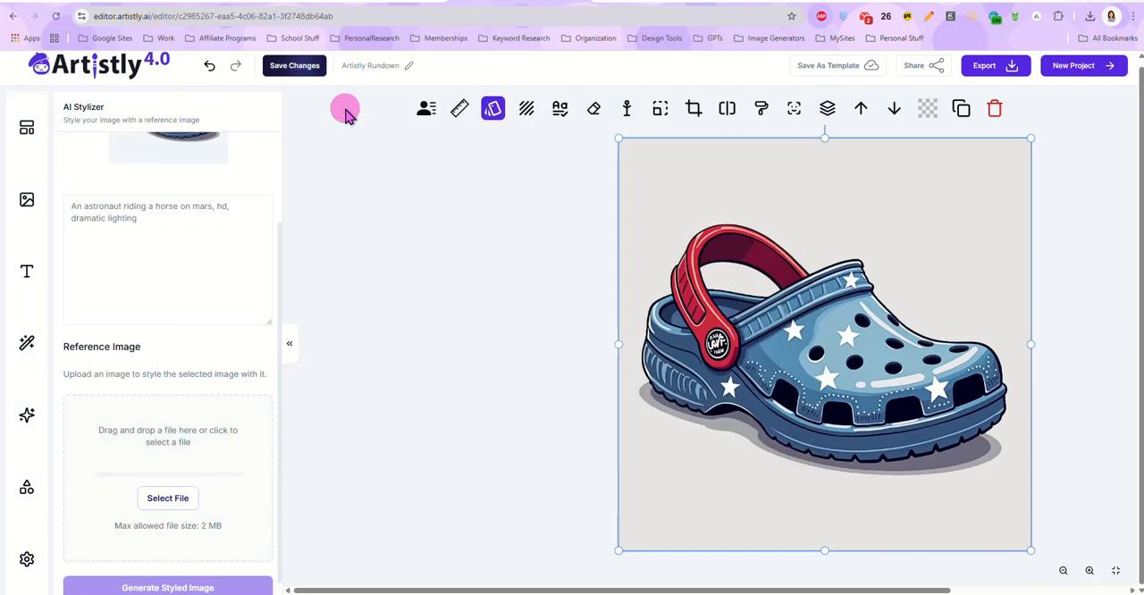
Step: Generate a styled version of the Croc shoe from the mason jars reference, leaving the prompt empty
scroll(193, 339, "down", 2)
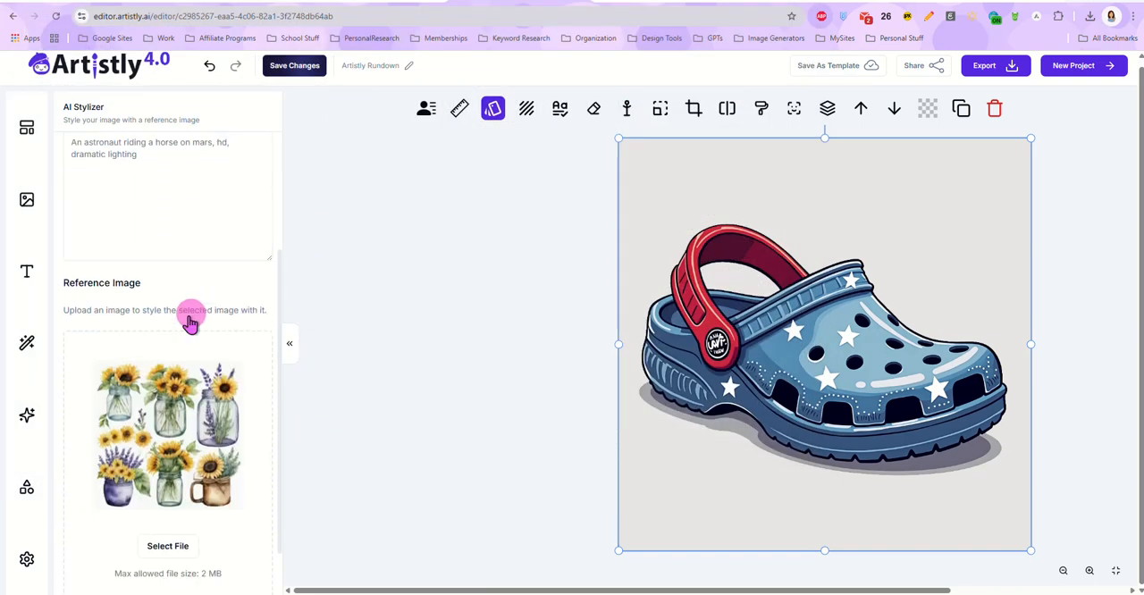
left_click(188, 573)
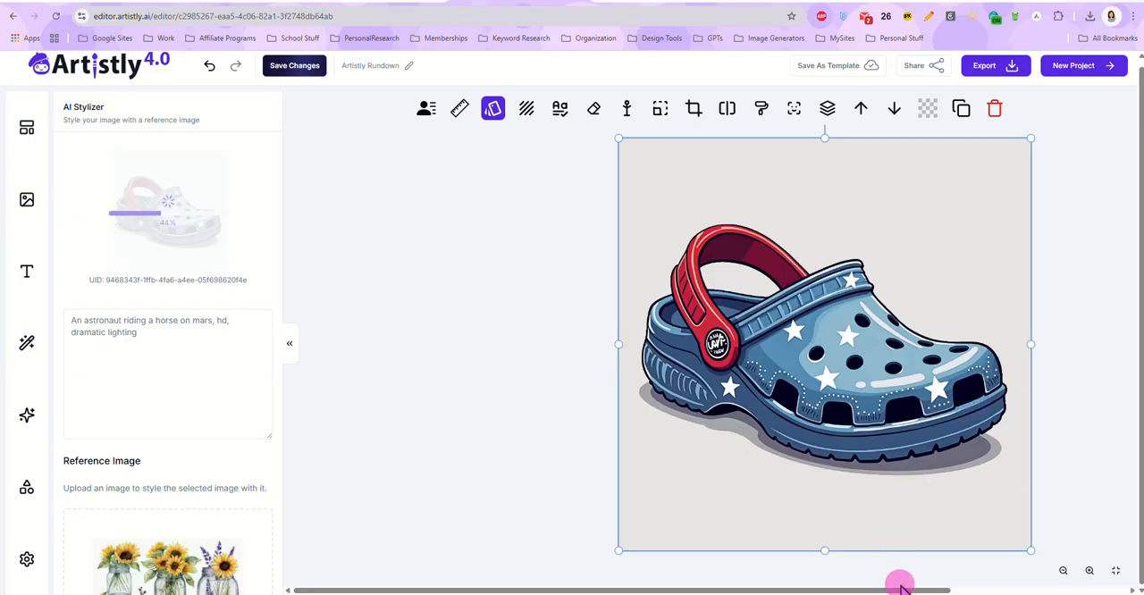
left_click_drag(904, 585, 975, 560)
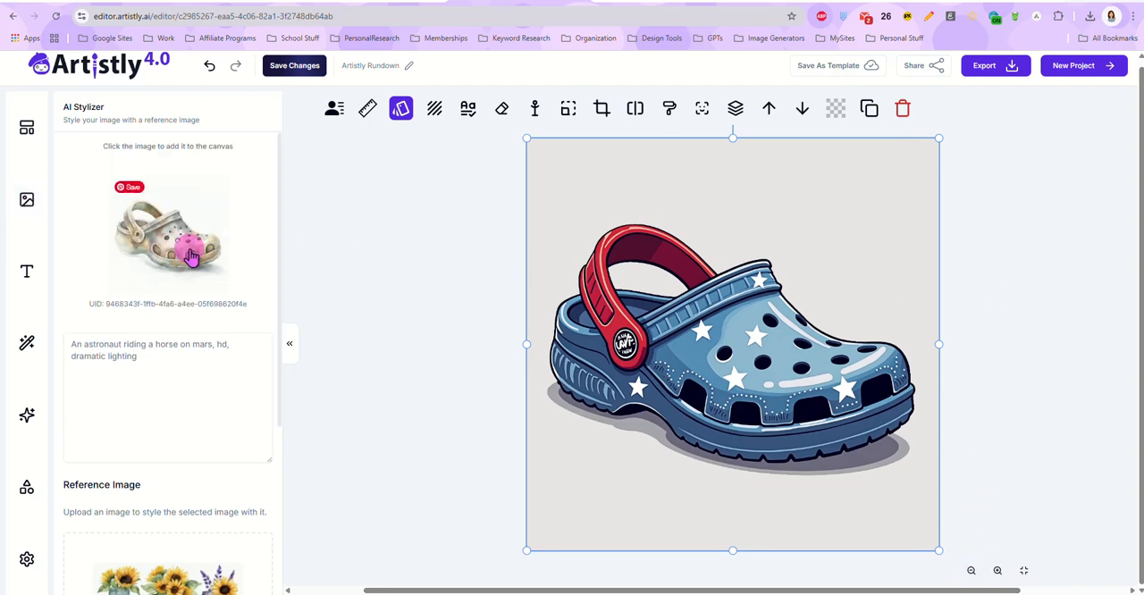
Step: Try the styled shoe picture on the canvas, undo its placement and reselect the original Croc shoe image
left_click(170, 241)
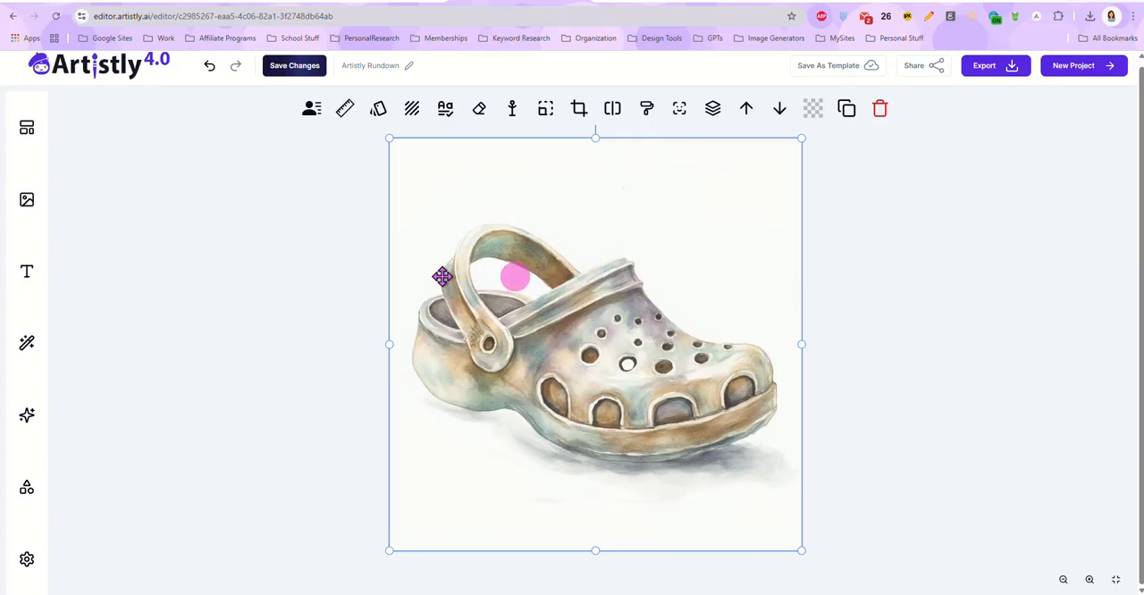
left_click(209, 65)
left_click(588, 382)
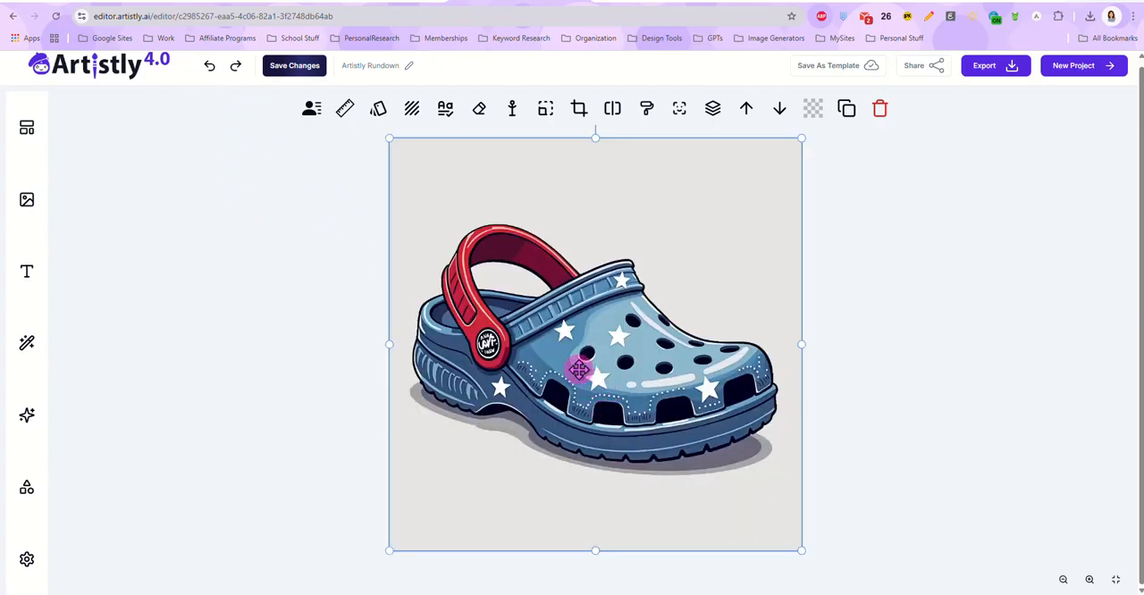
Step: Replace the shoe's background using Manual Replace with the prompt "on a sunny beach on the water's edge" and add the result to the canvas
left_click(411, 108)
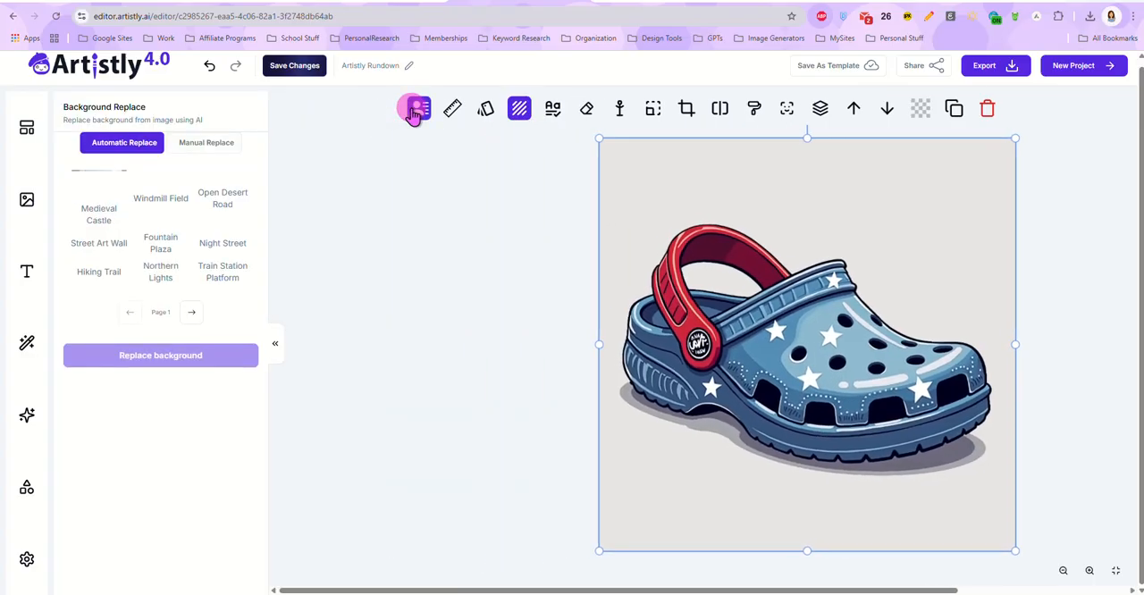
left_click(206, 143)
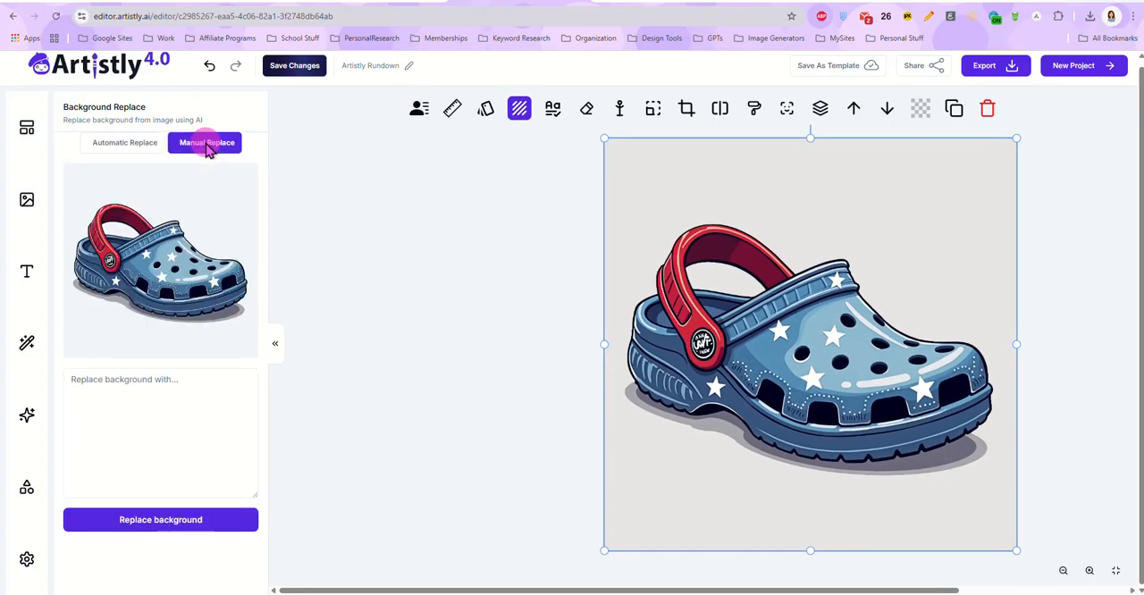
left_click(182, 389)
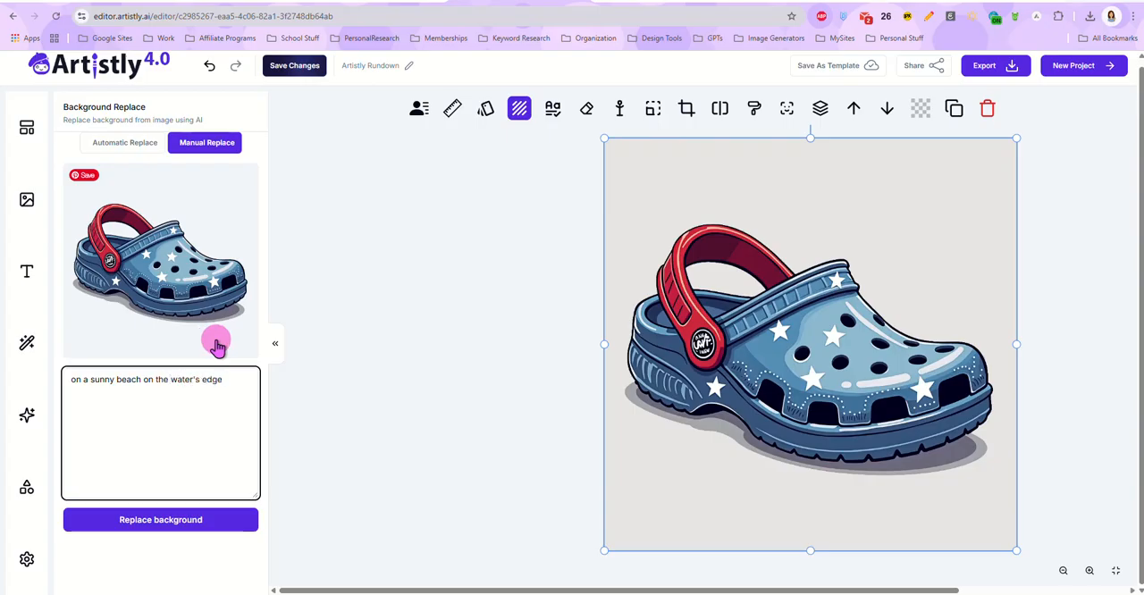
left_click(165, 526)
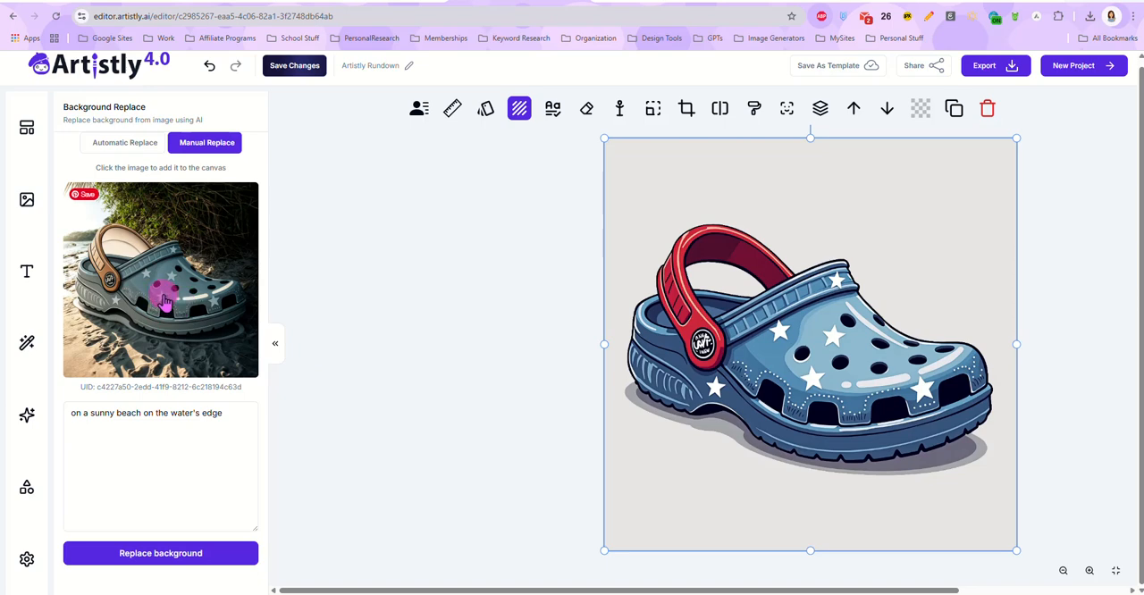
left_click(164, 304)
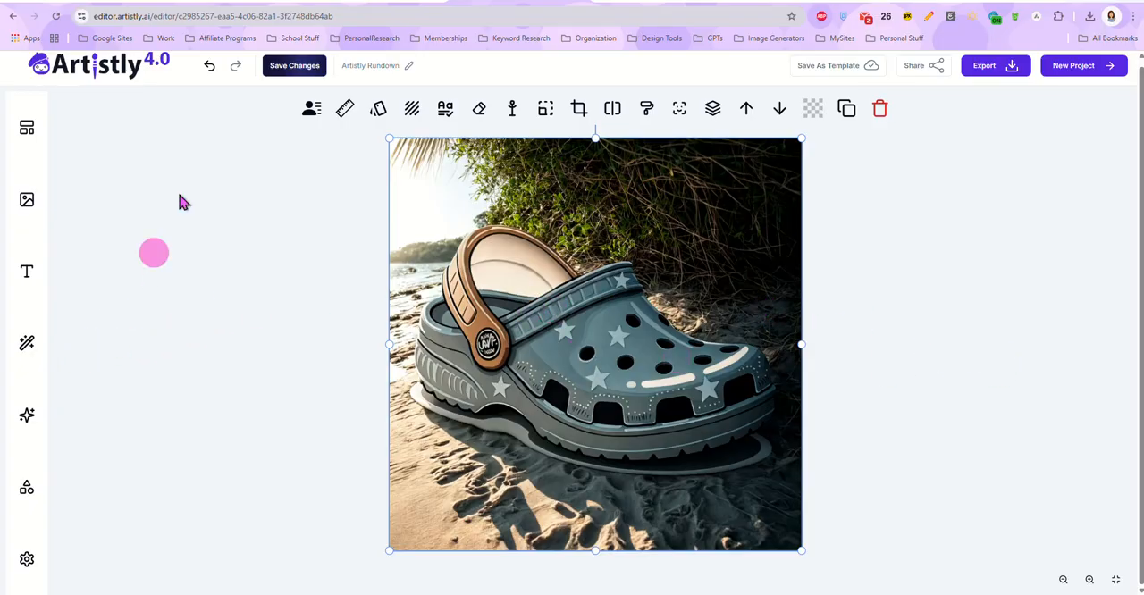
Step: Switch to the Airtable Prompt Library and copy the prompt of the chibi girl record in People & Characters
left_click(220, 2)
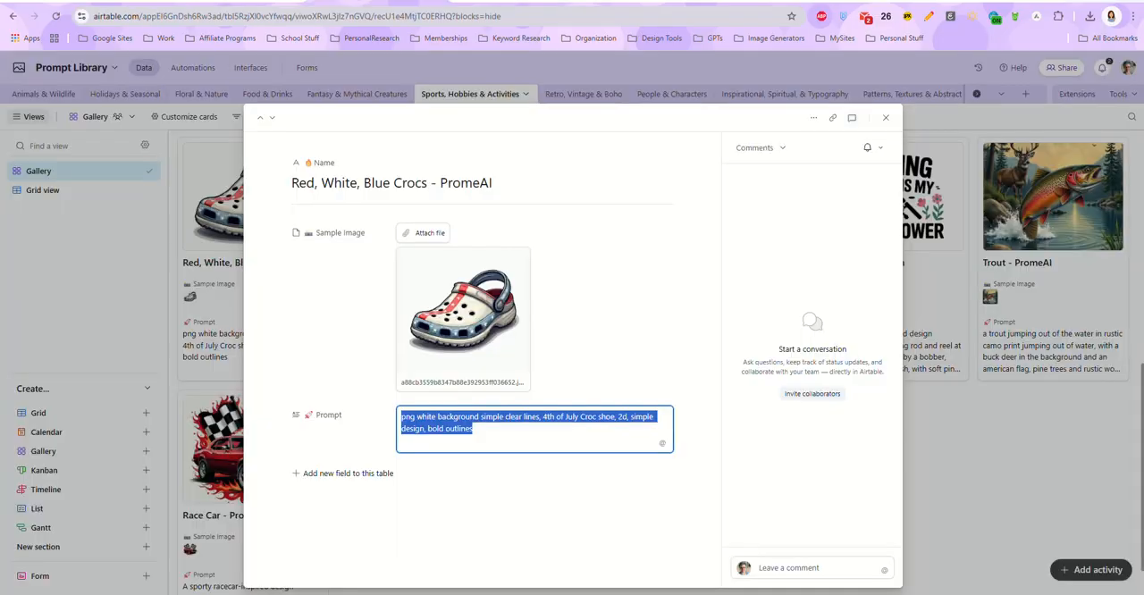
left_click(885, 117)
left_click(657, 94)
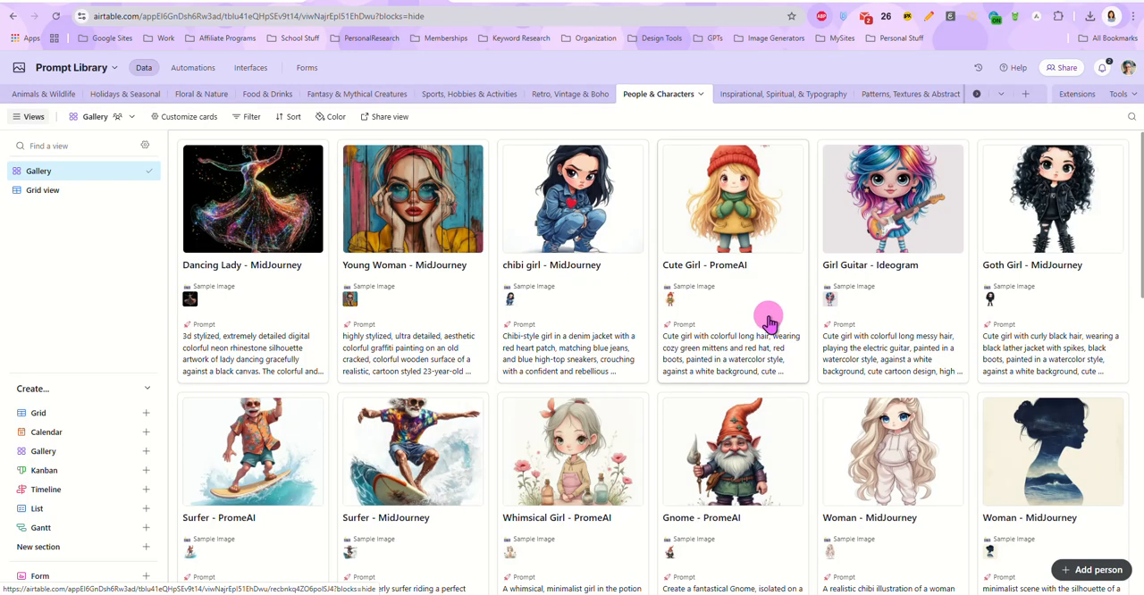
scroll(587, 296, "down", 1)
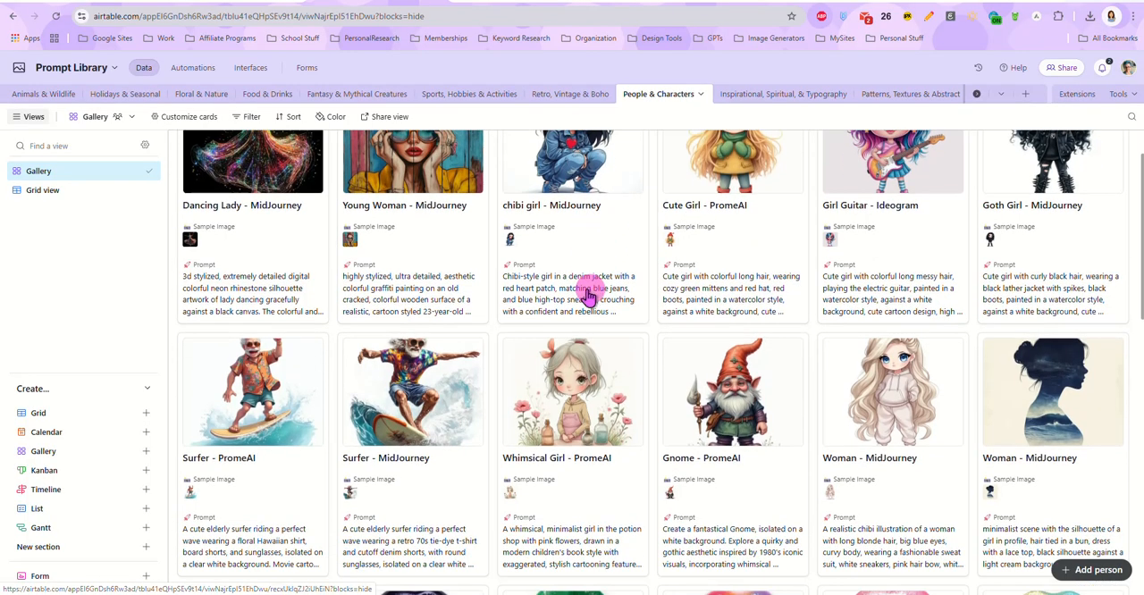
left_click(588, 297)
left_click(542, 438)
key("ctrl+a")
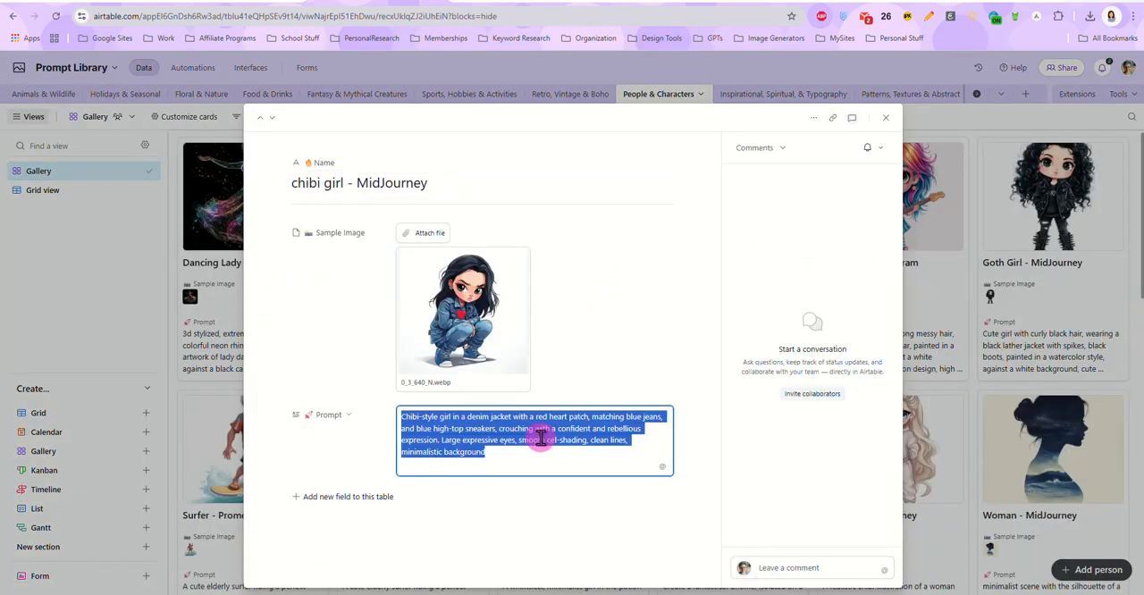
right_click(542, 438)
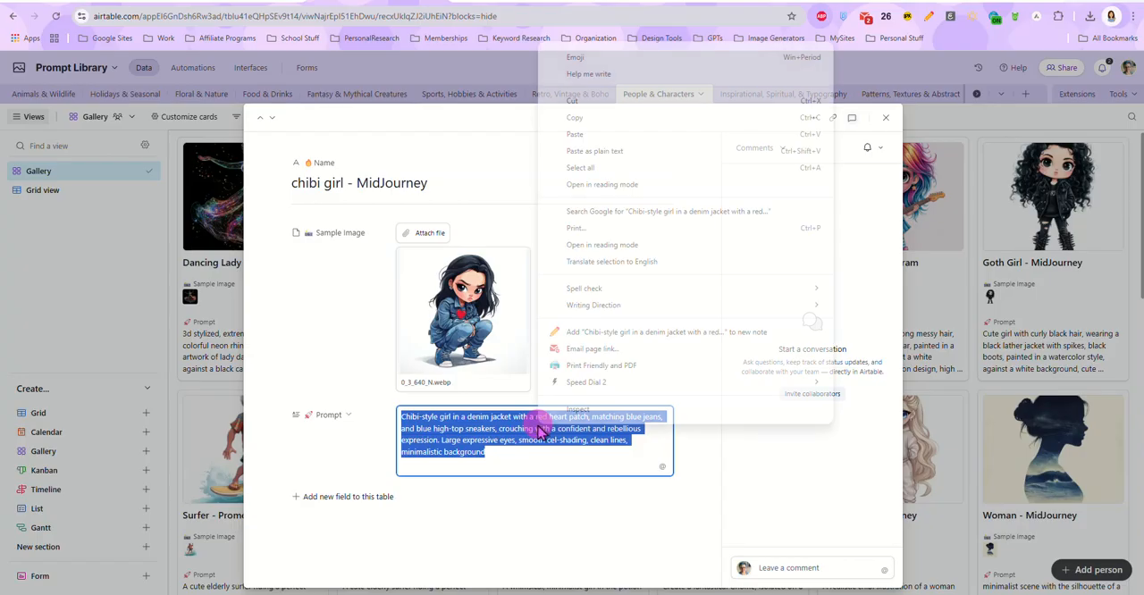
left_click(571, 120)
Step: Switch back to Artistly, delete the beach shoe image and add a 1:1 image generated from the copied chibi girl prompt to the canvas
left_click(475, 1)
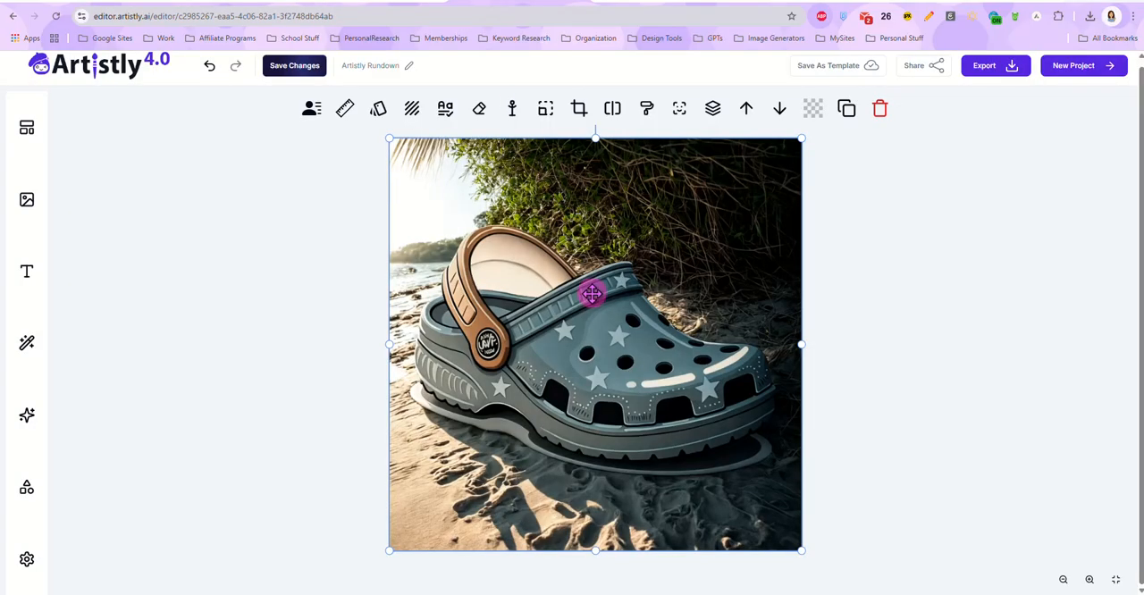
key("Delete")
left_click(27, 414)
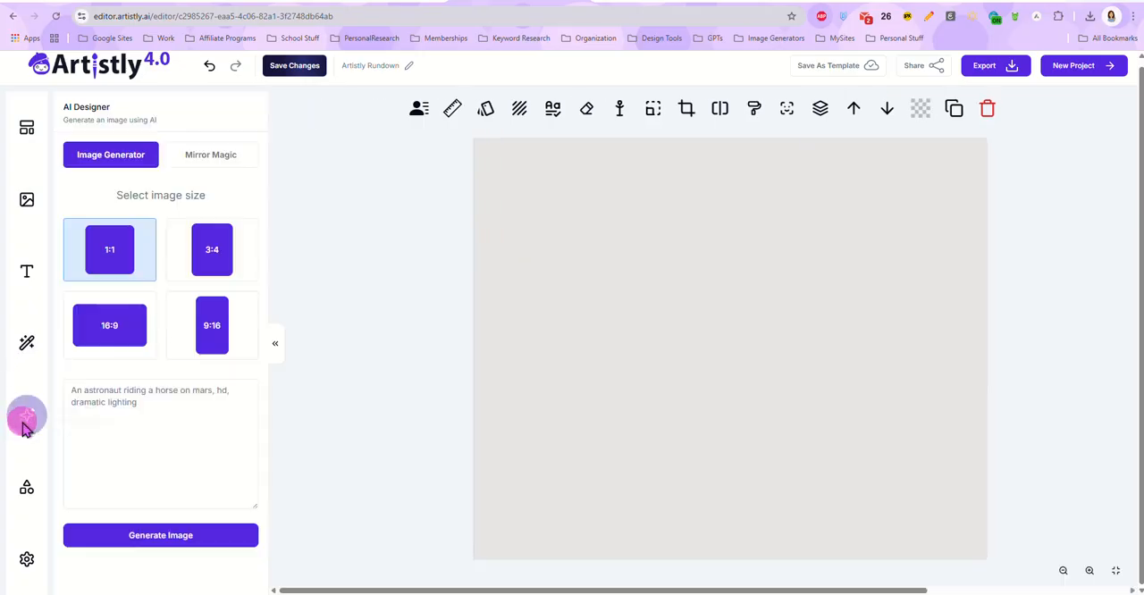
left_click(133, 410)
key("ctrl+v")
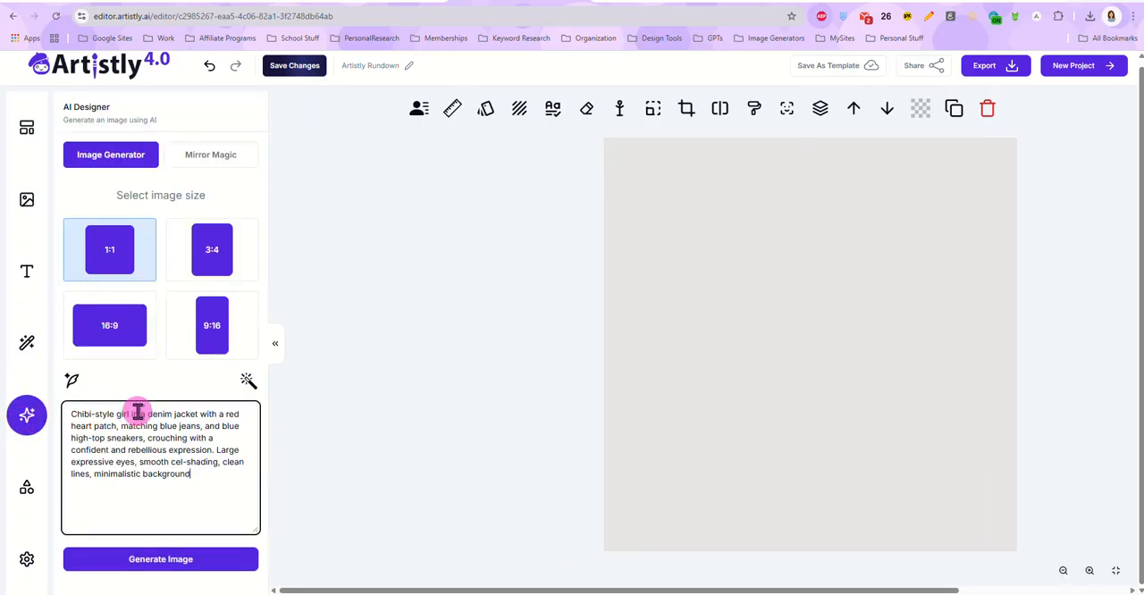
left_click(155, 557)
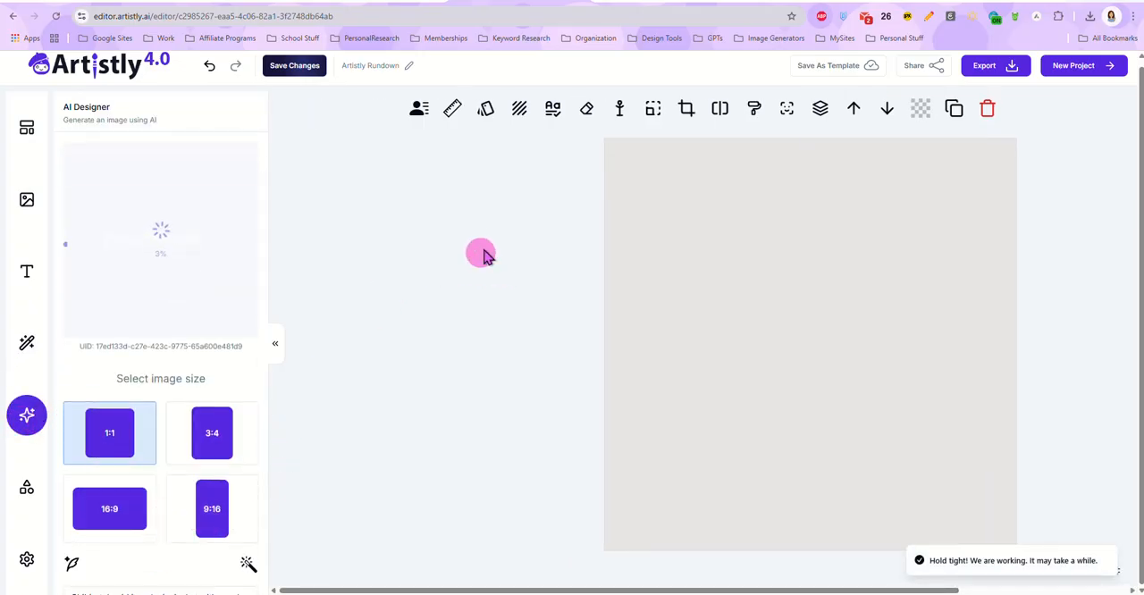
left_click_drag(531, 586, 646, 586)
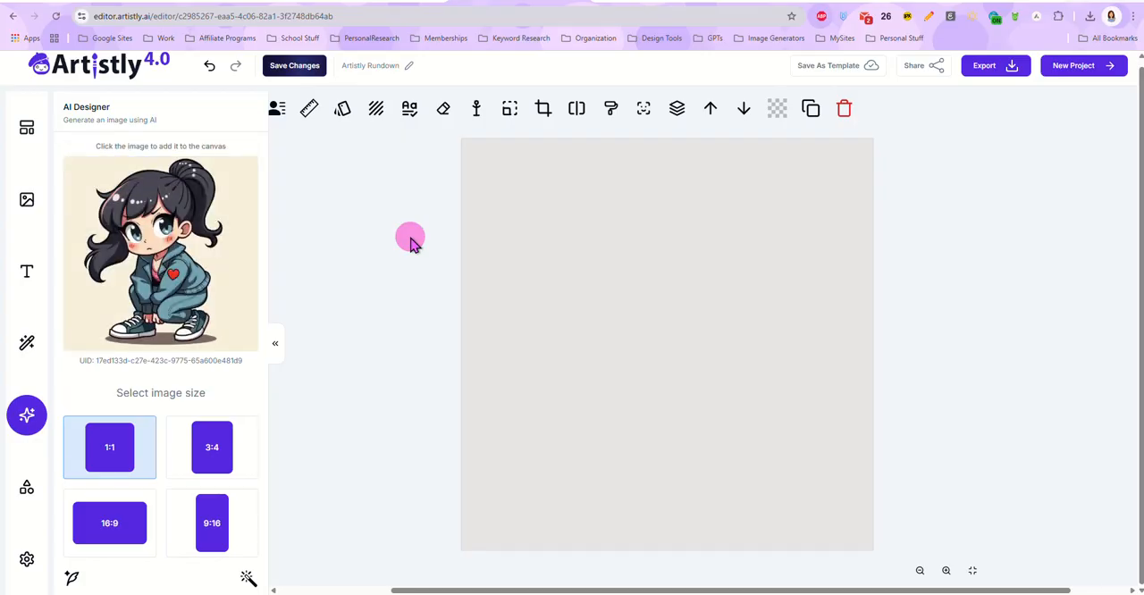
left_click(131, 270)
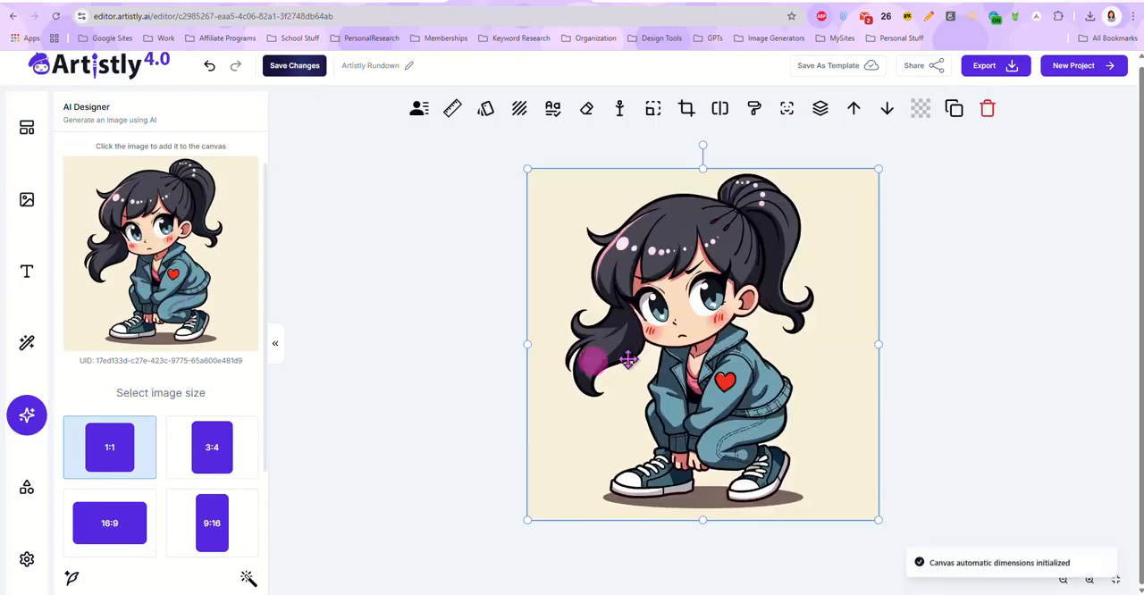
Step: Remove the background from the chibi girl image with AI and add the cut-out to the canvas
left_click(720, 109)
left_click(184, 358)
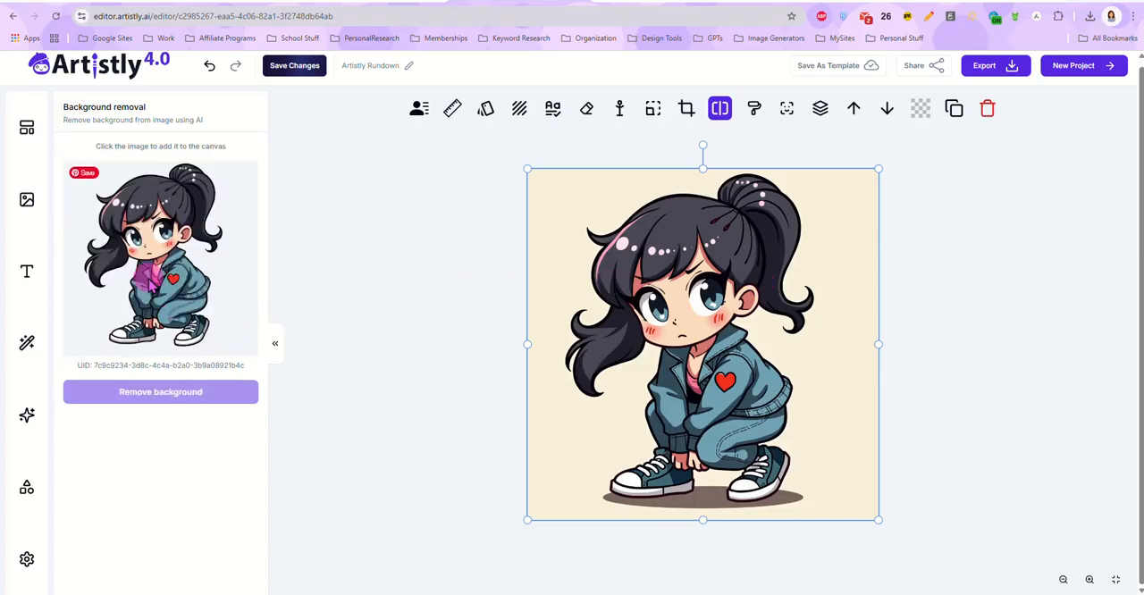
left_click(150, 279)
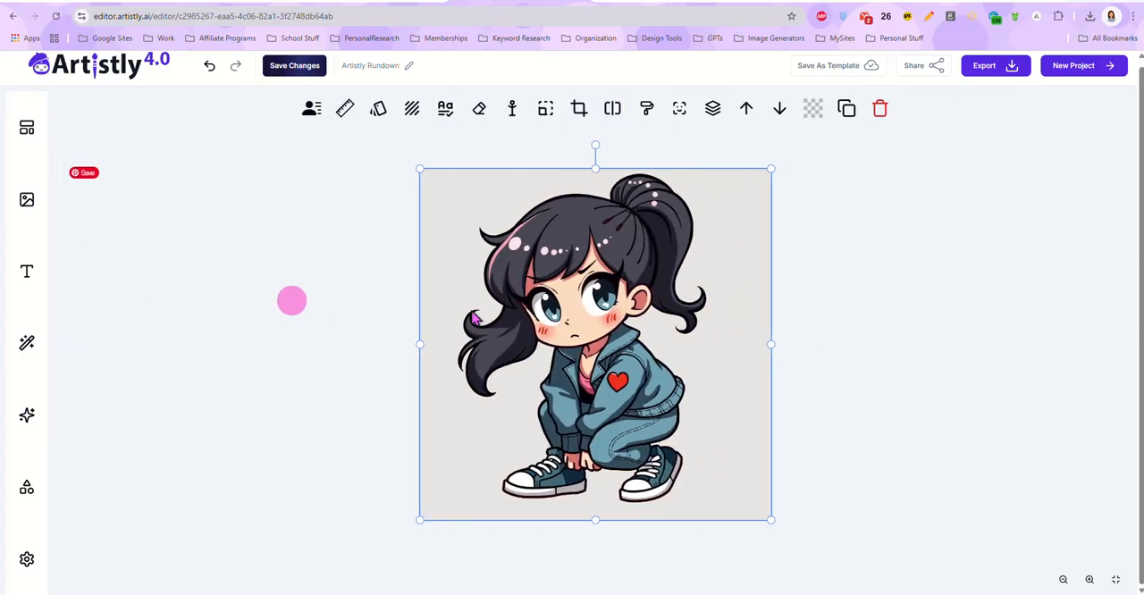
Step: Generate a custom character from the chibi girl using Perfect for 2D and 3D and the prompt "this cartoon girl riding a bicycle"
left_click(306, 114)
left_click(170, 393)
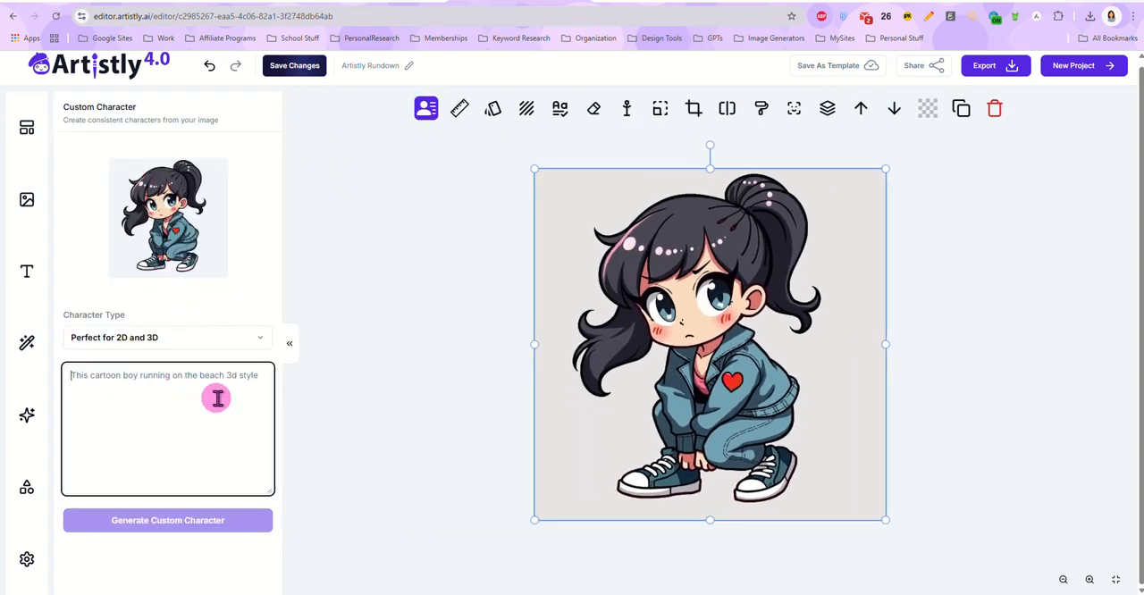
type("this cartoon girl riding a bicycle")
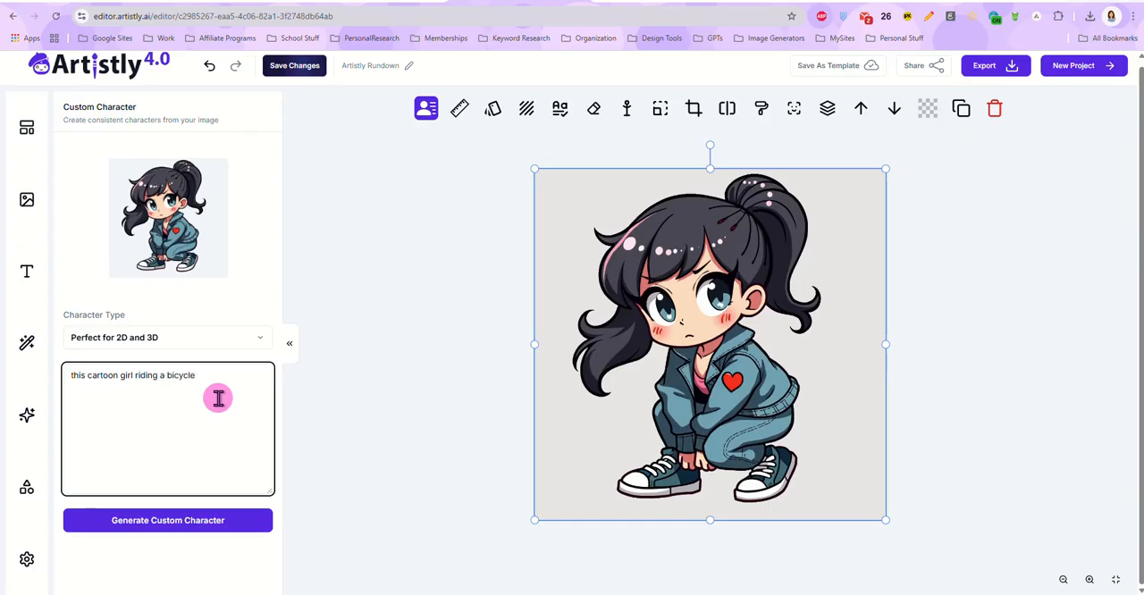
left_click(167, 516)
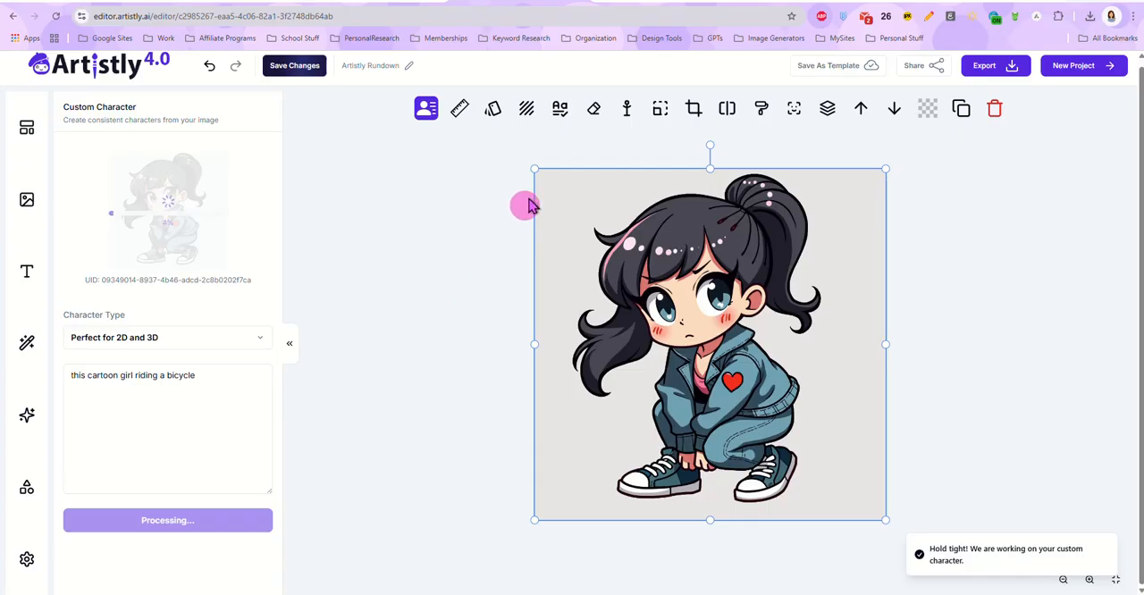
Step: Shrink the chibi girl cut-out and move it into the canvas's upper-right corner
left_click_drag(533, 167, 707, 319)
left_click_drag(765, 379, 760, 227)
left_click_drag(690, 176, 743, 230)
left_click_drag(798, 306, 792, 259)
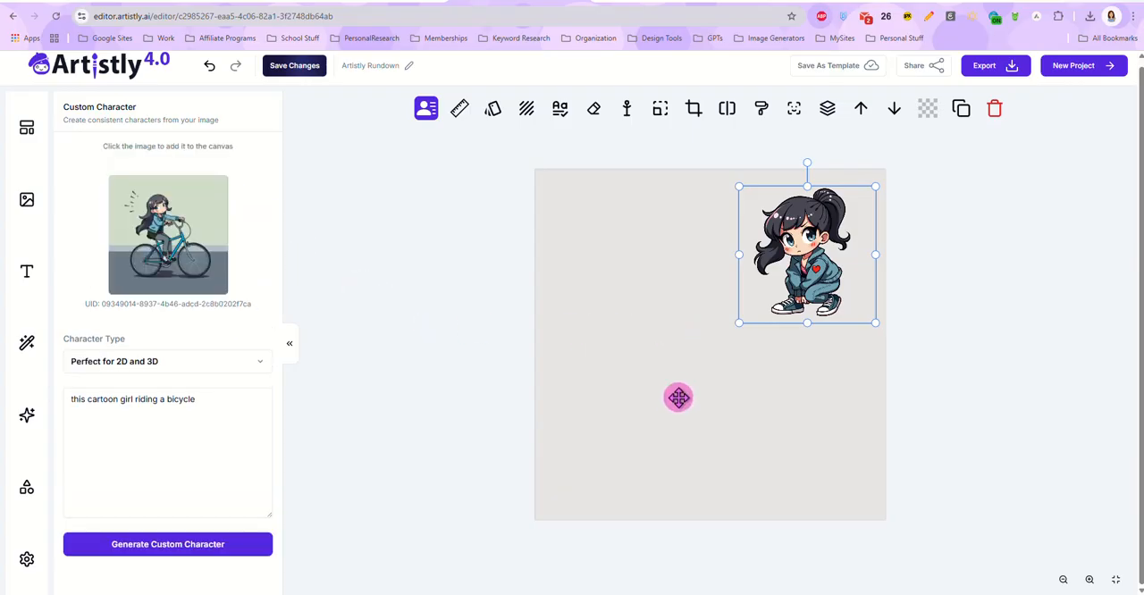
Step: Add the generated bicycle-riding girl to the canvas and enlarge the image beyond the canvas edges
left_click(182, 252)
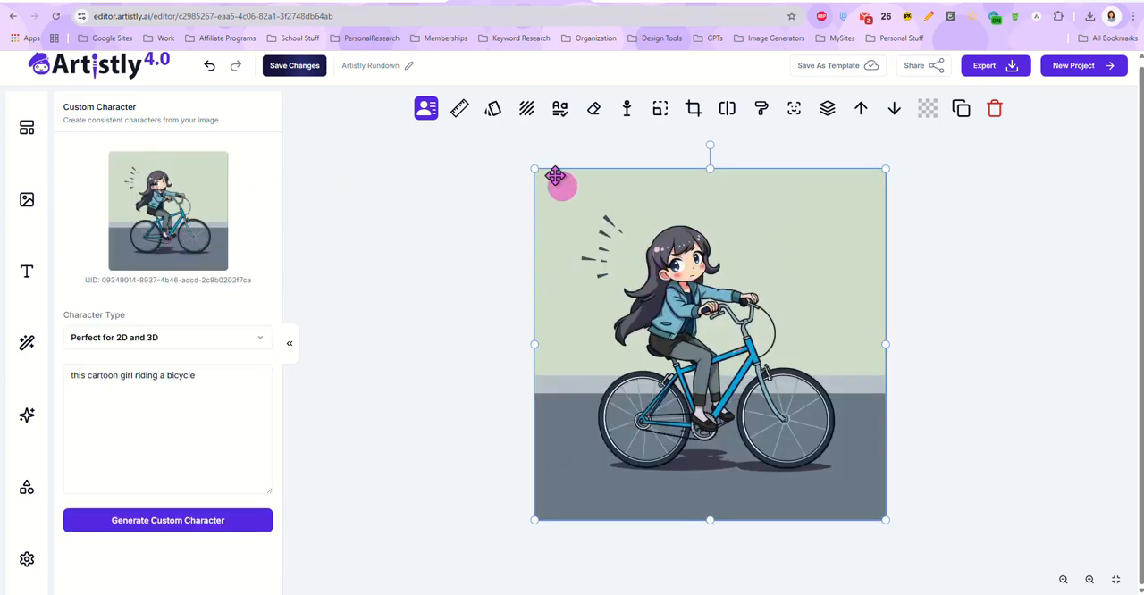
left_click_drag(559, 188, 457, 120)
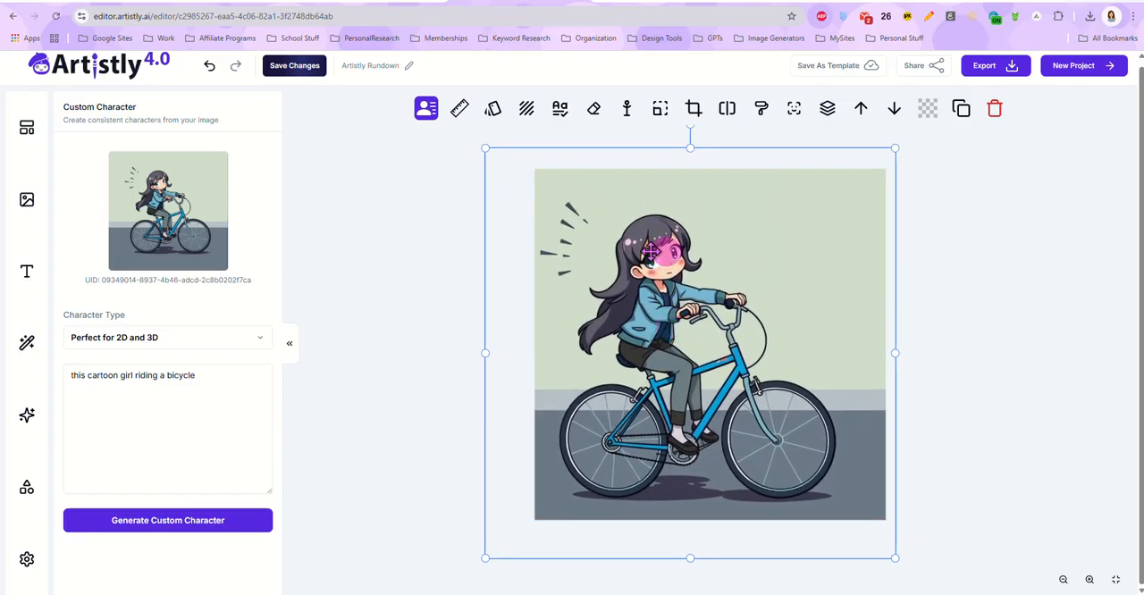
Step: Switch to the Airtable Prompt Library, view the chibi girl record's sample image at full size, and return to Artistly
left_click(407, 7)
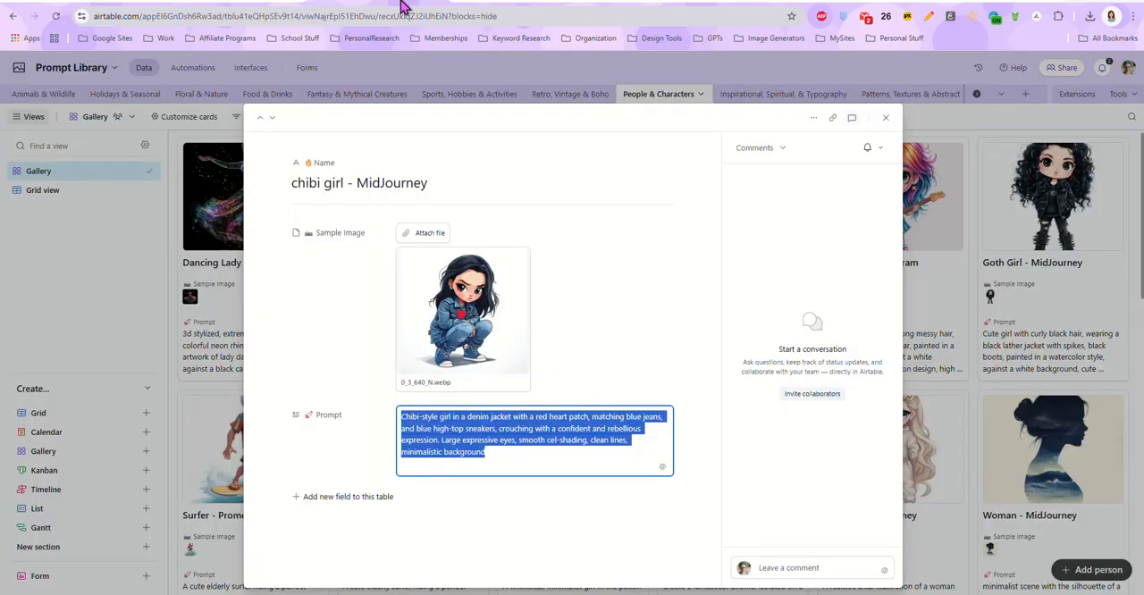
left_click(477, 288)
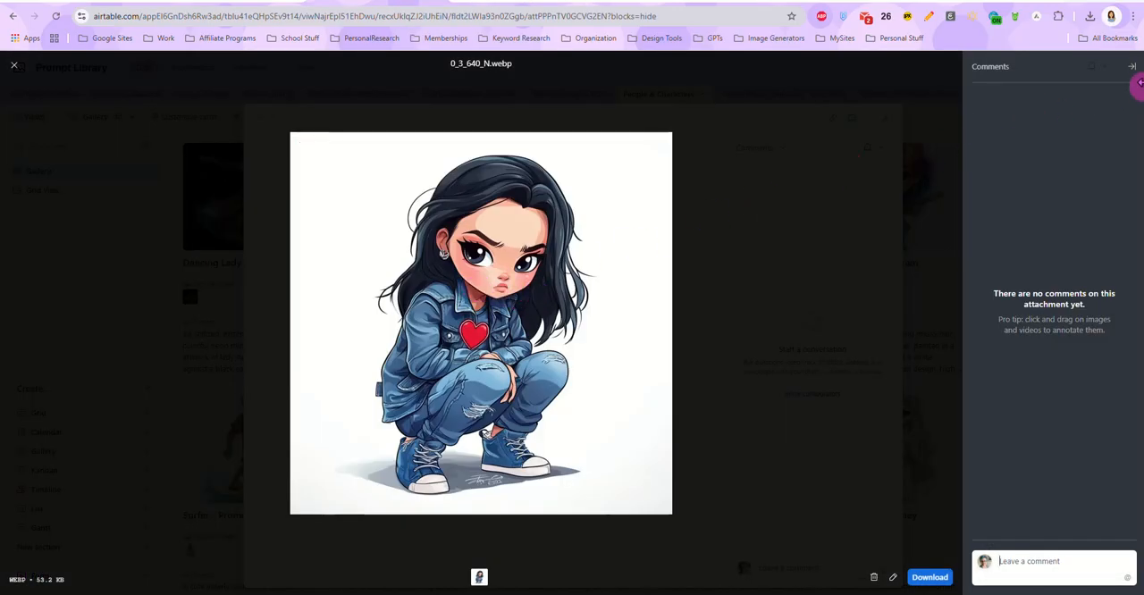
left_click(19, 70)
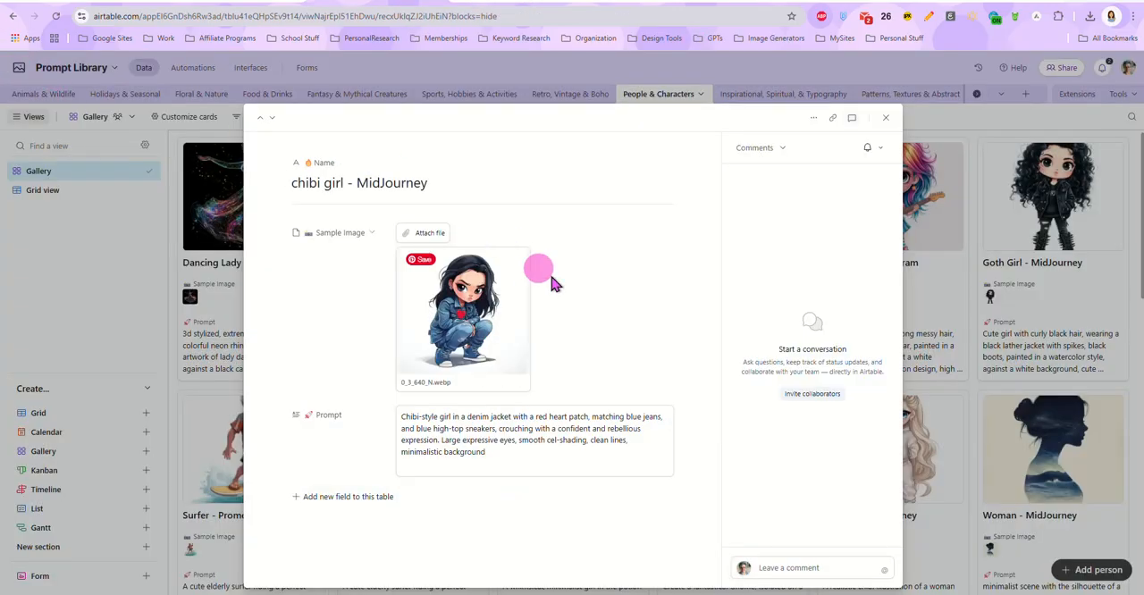
left_click(500, 4)
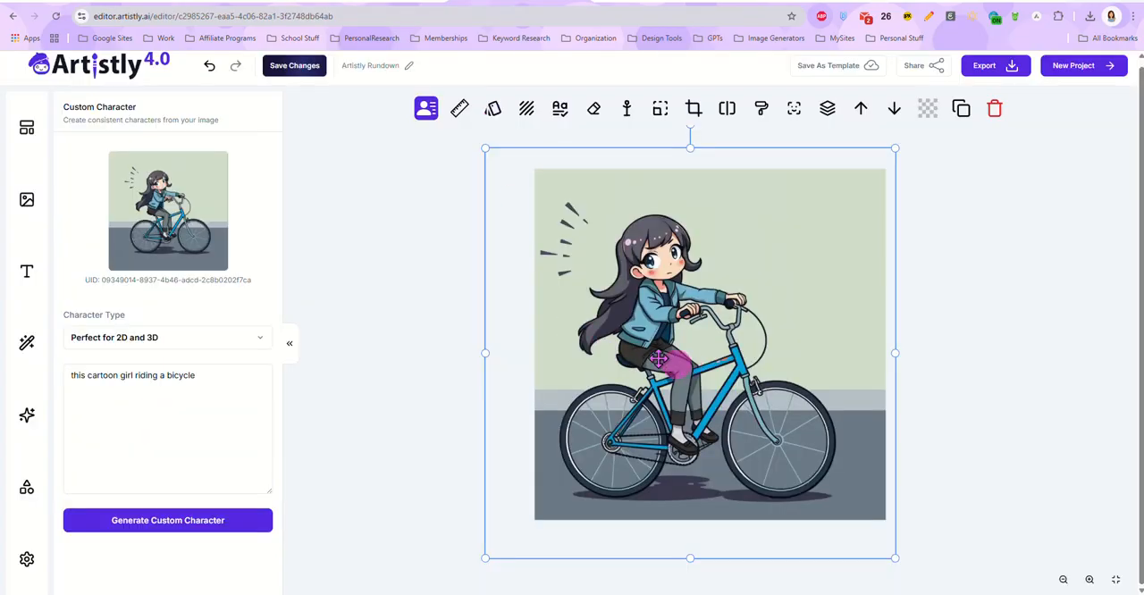
Step: Shrink the bicycle image into the canvas's upper-left area and add the chibi girl cut-out from the project images
left_click(27, 197)
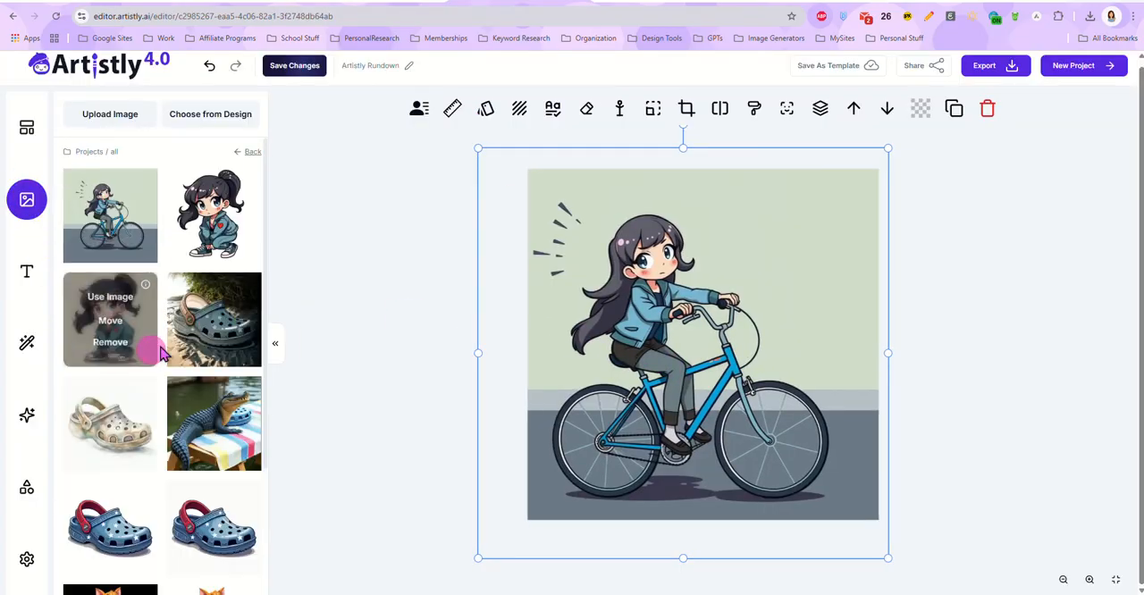
mouse_move(234, 243)
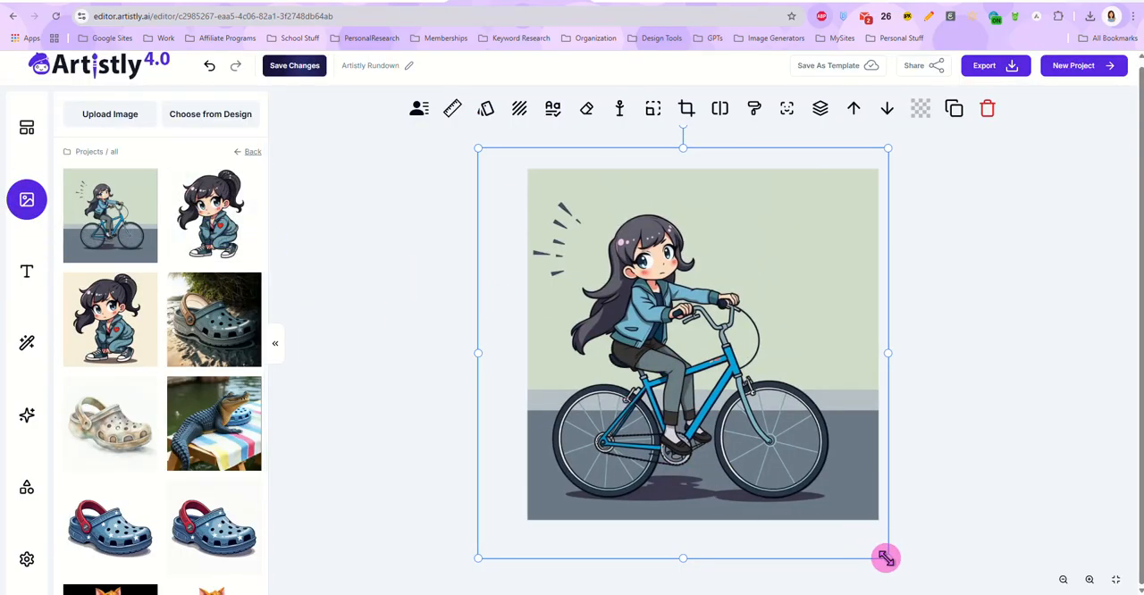
left_click_drag(887, 560, 671, 365)
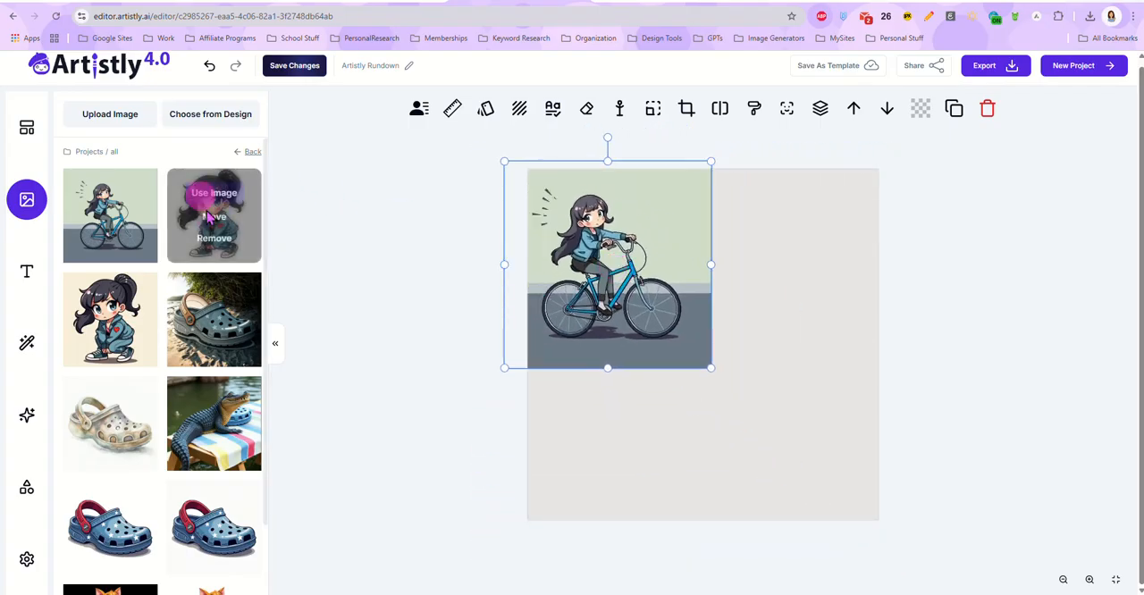
left_click(224, 190)
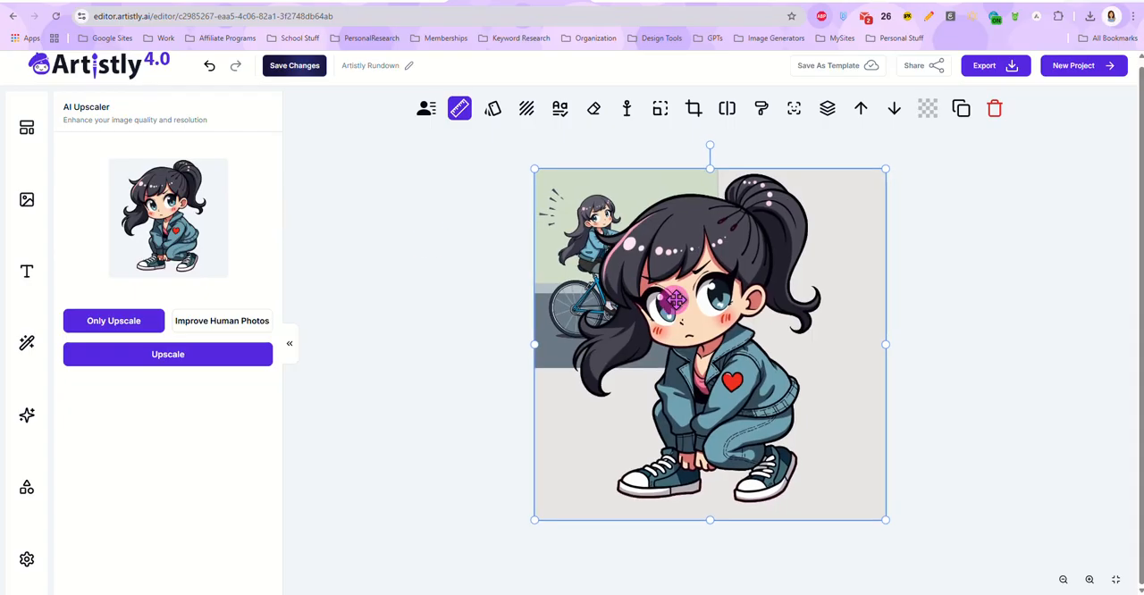
Step: Shrink the chibi girl cut-out and arrange it beside the bicycle image along the canvas's upper edge
left_click_drag(597, 274, 683, 280)
left_click_drag(968, 527, 805, 361)
left_click_drag(731, 295, 781, 292)
left_click(594, 249)
left_click_drag(594, 249, 598, 250)
left_click_drag(797, 300, 750, 306)
left_click(701, 434)
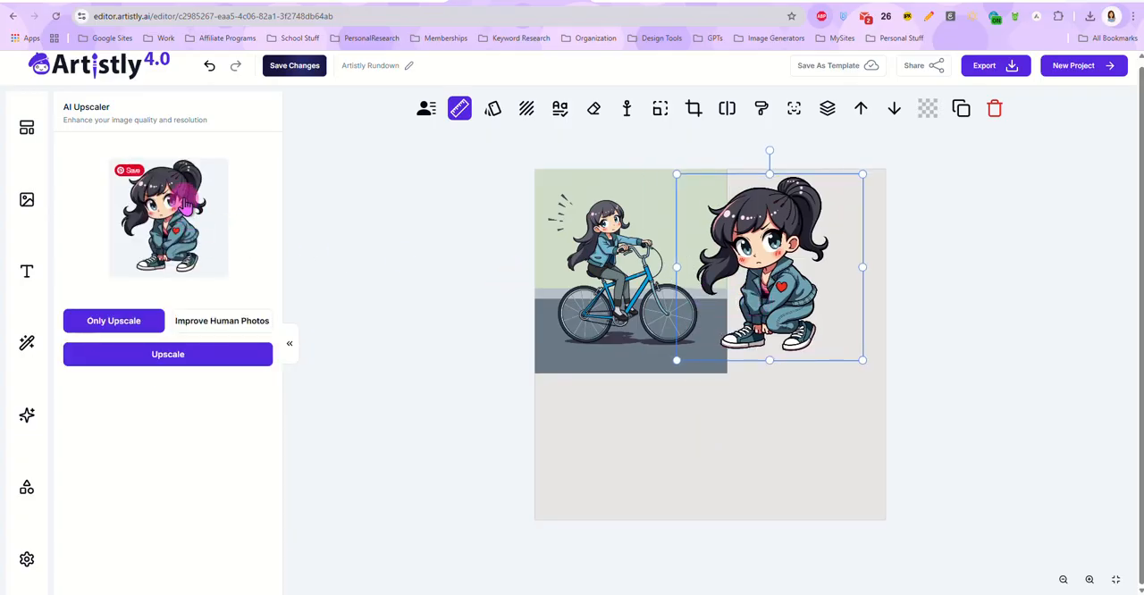
Step: Move the bicycle image down to the canvas's lower-left area and remove its background with AI
left_click(427, 108)
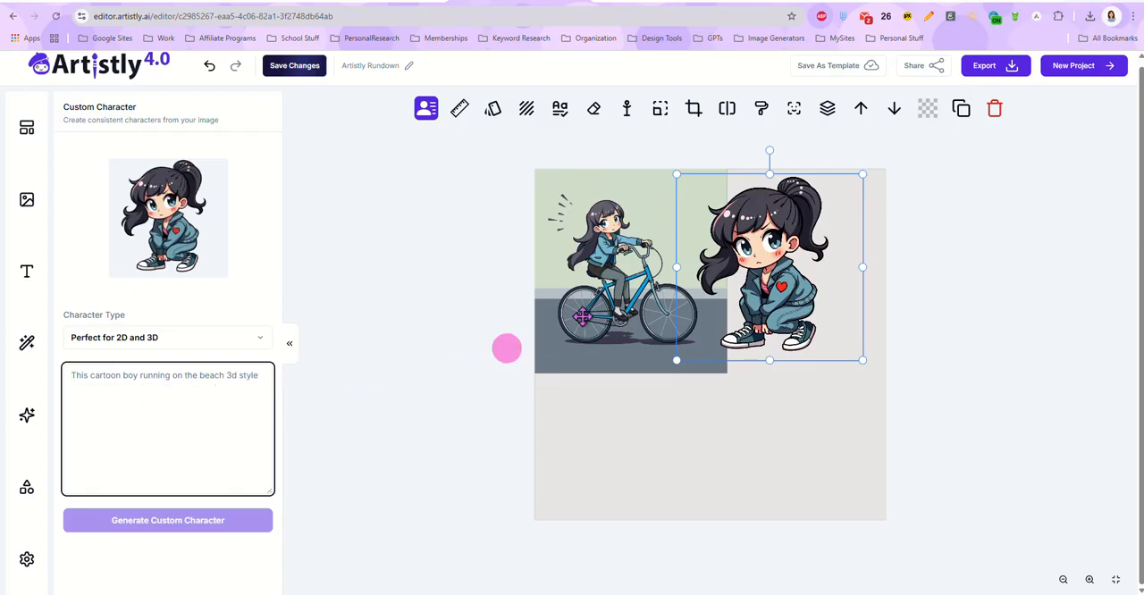
left_click_drag(603, 270, 642, 362)
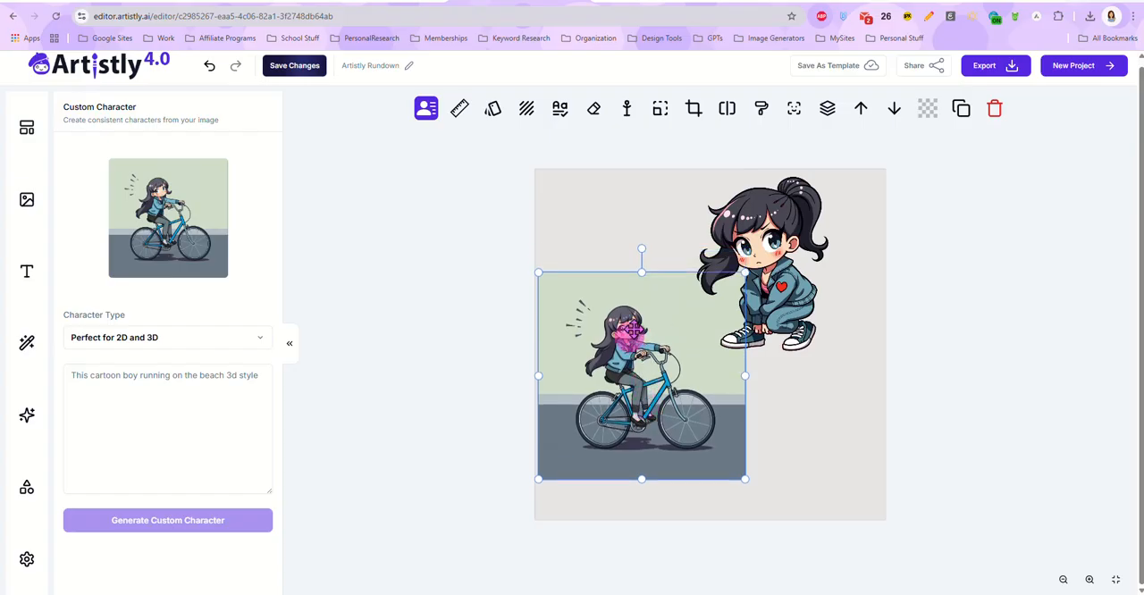
left_click(726, 108)
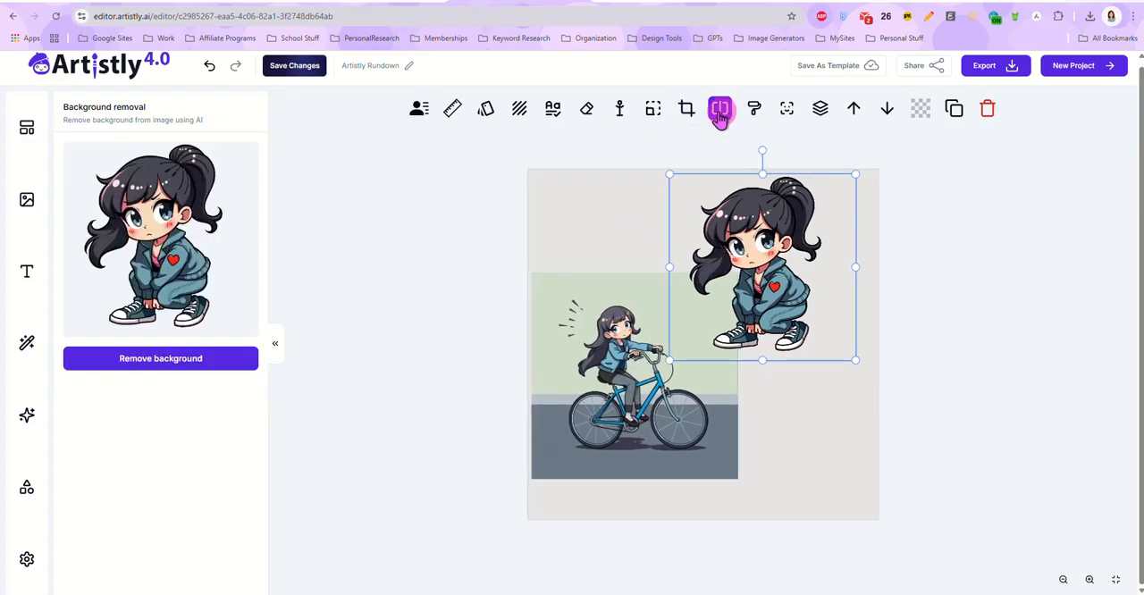
left_click(610, 368)
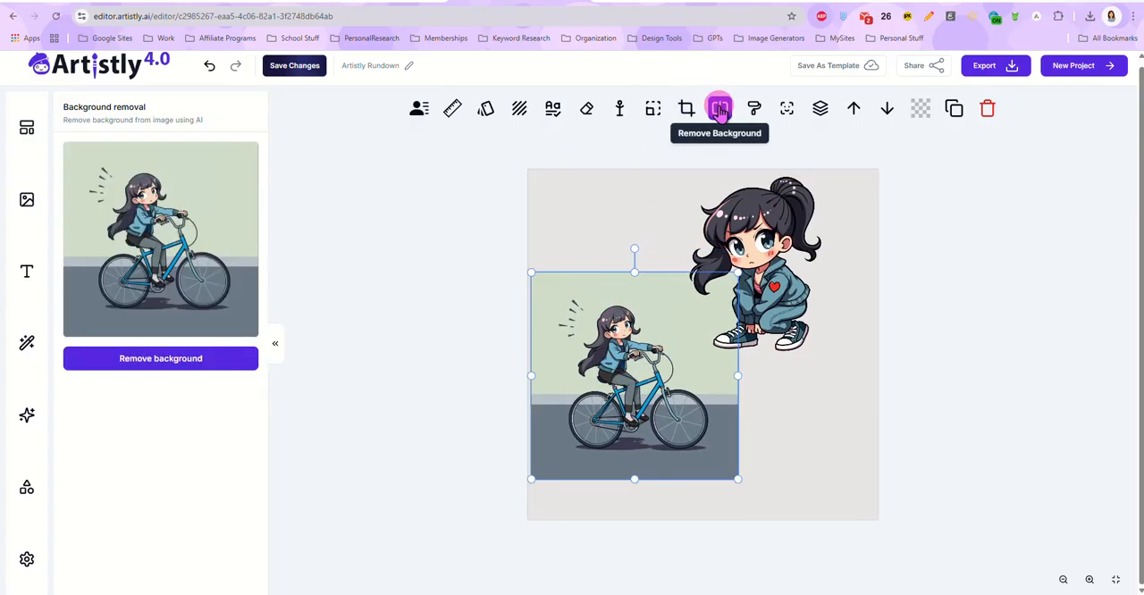
left_click(156, 358)
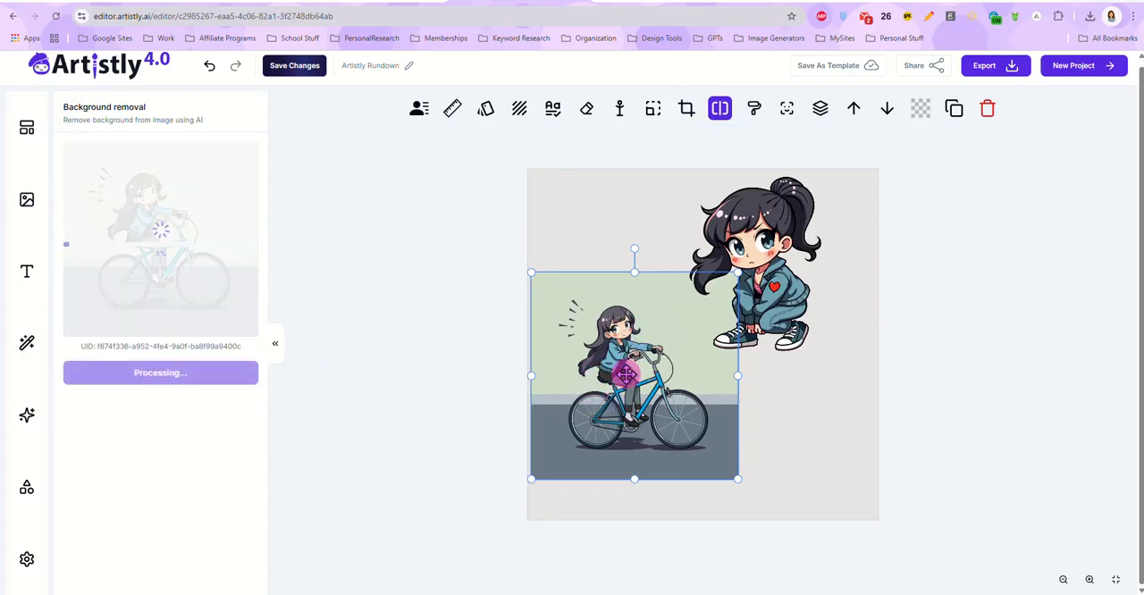
Step: Shrink the chibi girl into the canvas's upper-right corner and move the bicycle image up beside it
left_click_drag(748, 255, 822, 250)
left_click_drag(907, 356, 854, 315)
left_click_drag(793, 262, 825, 269)
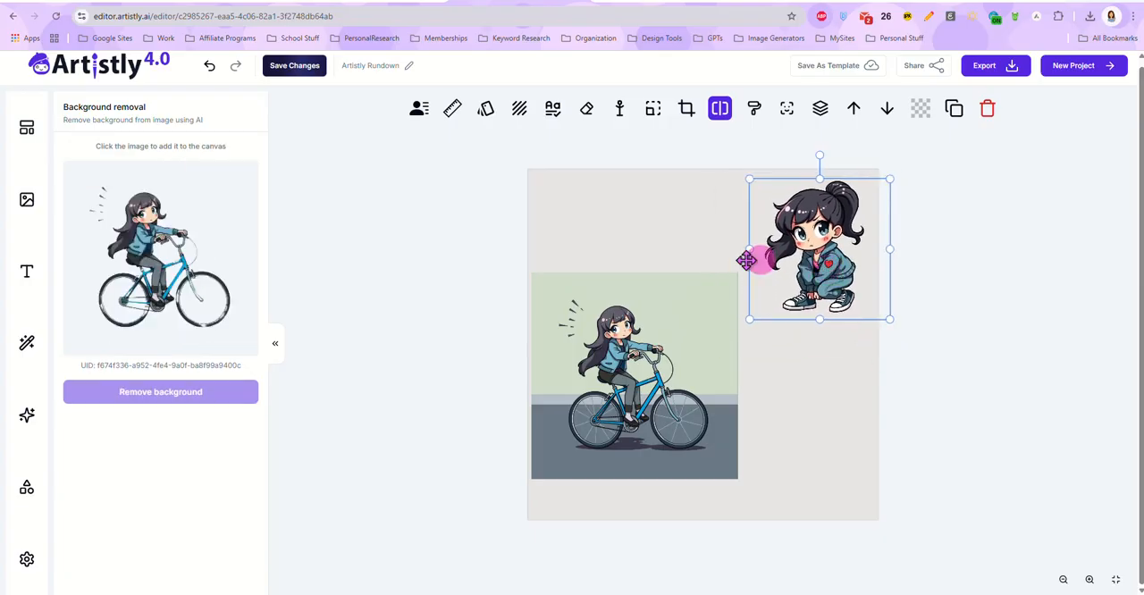
left_click_drag(596, 388, 650, 294)
left_click(768, 266)
left_click_drag(779, 266, 766, 267)
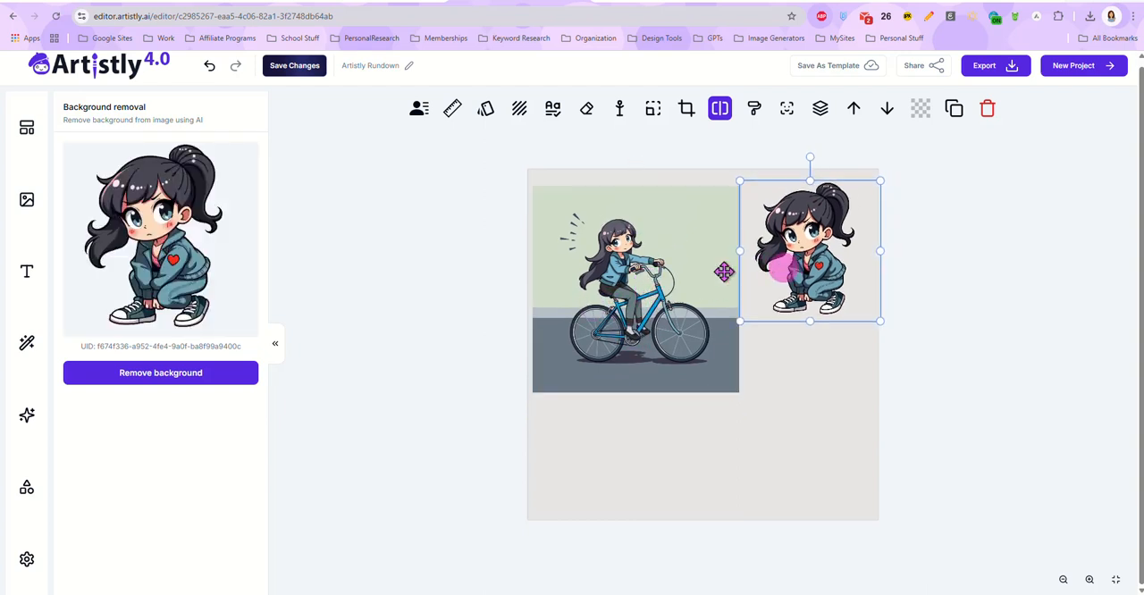
Step: Delete the bicycle image, then move and enlarge the chibi girl cut-out to nearly fill the canvas
left_click(653, 306)
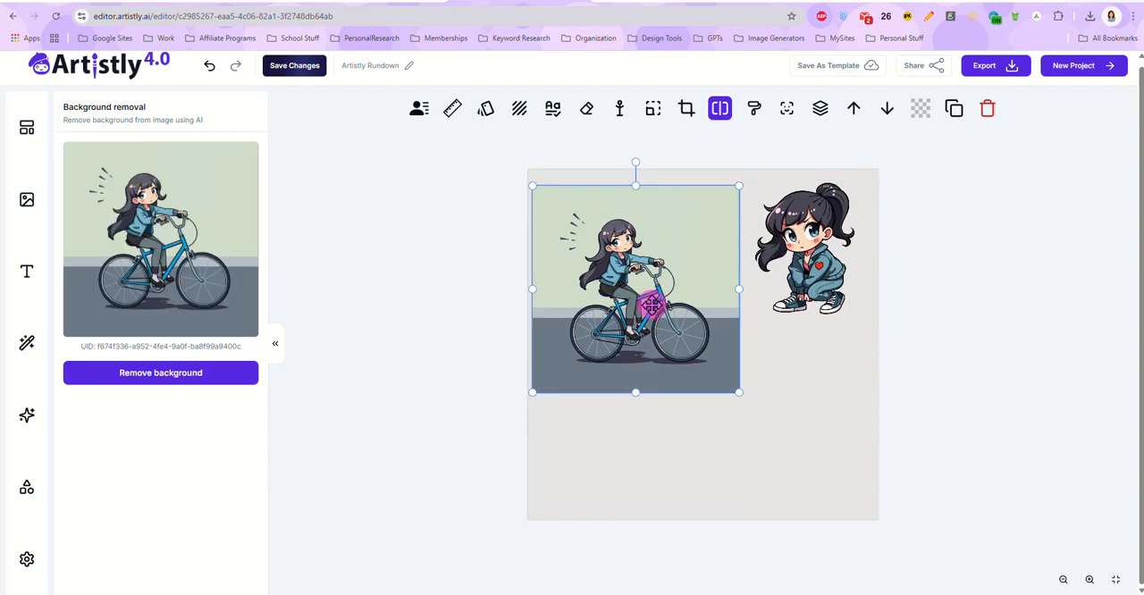
key("Delete")
left_click_drag(795, 256, 616, 255)
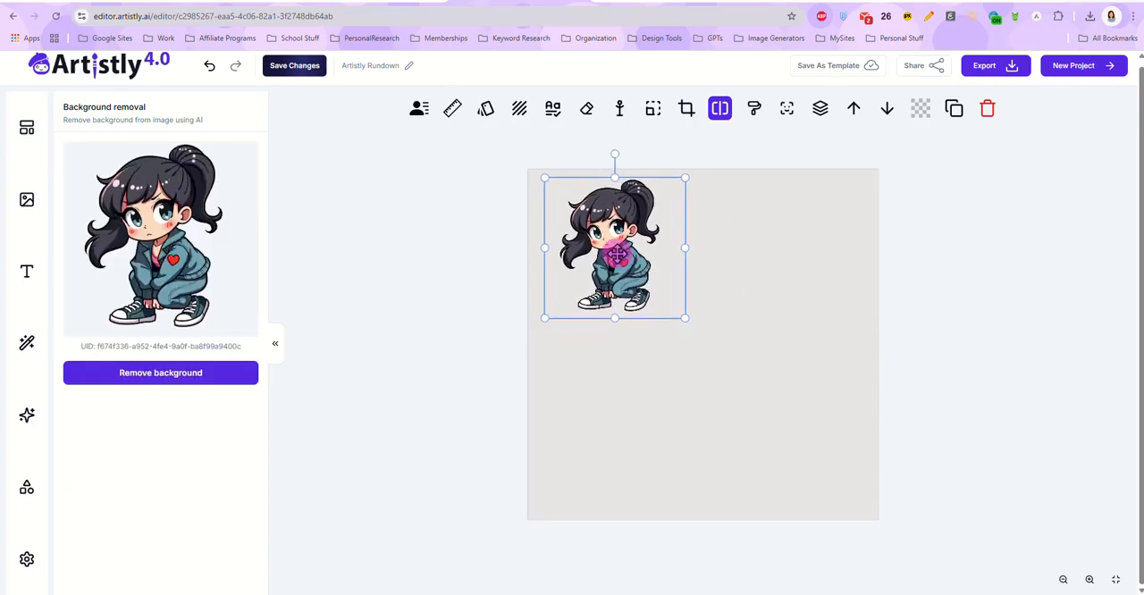
left_click_drag(684, 317, 868, 517)
left_click_drag(742, 414, 737, 411)
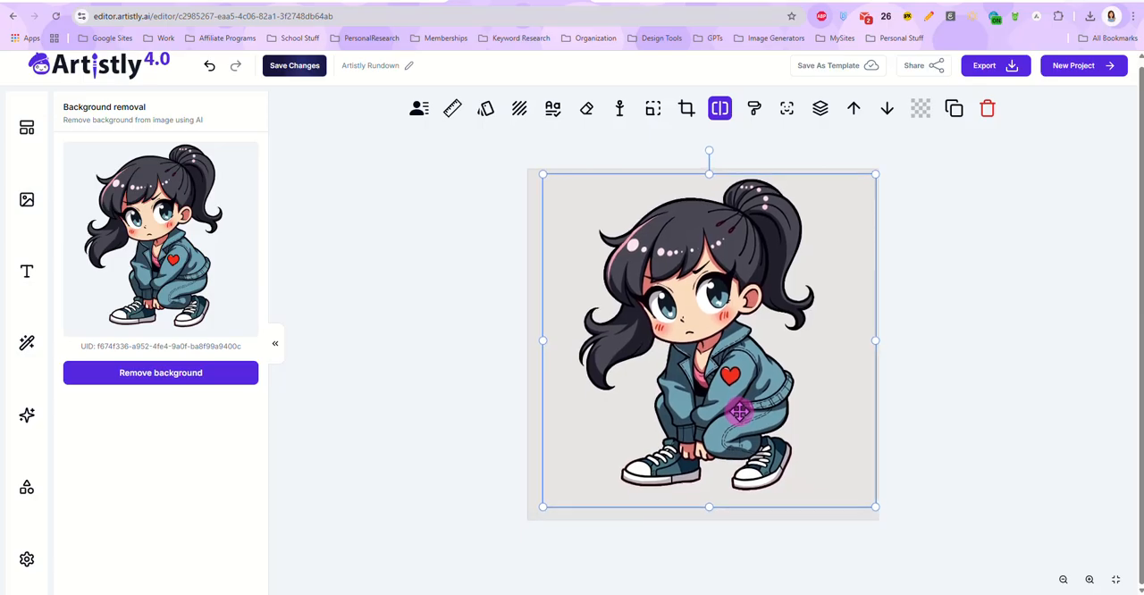
Step: Manually replace the girl's background with "digital illustration of a city street, building in the background covered in bright graffiti" and add the result to the canvas
left_click(521, 112)
left_click(207, 150)
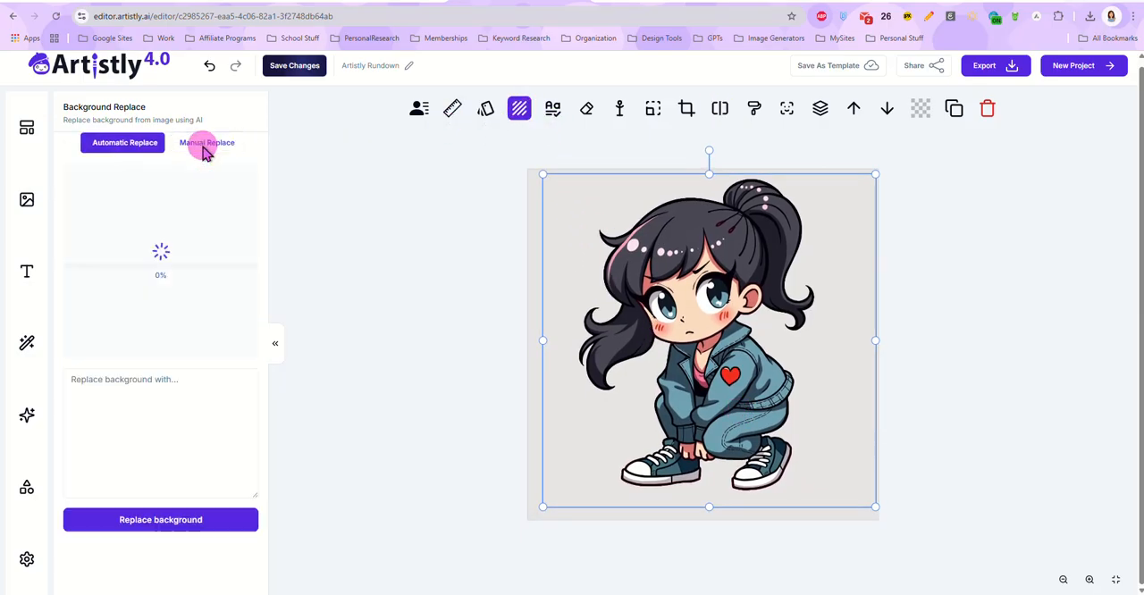
left_click(158, 380)
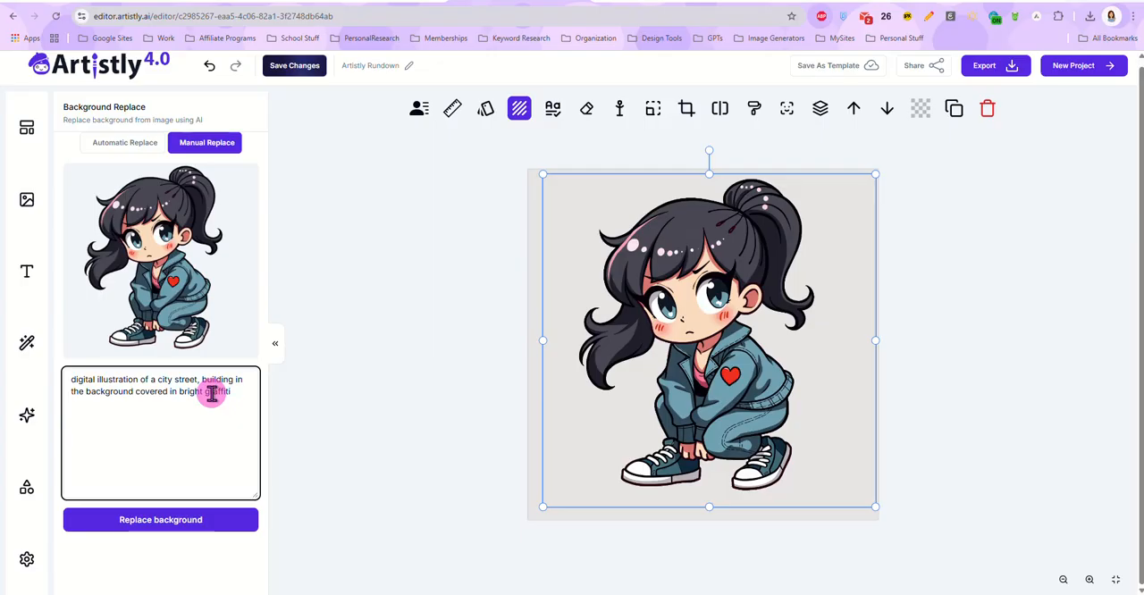
left_click(169, 528)
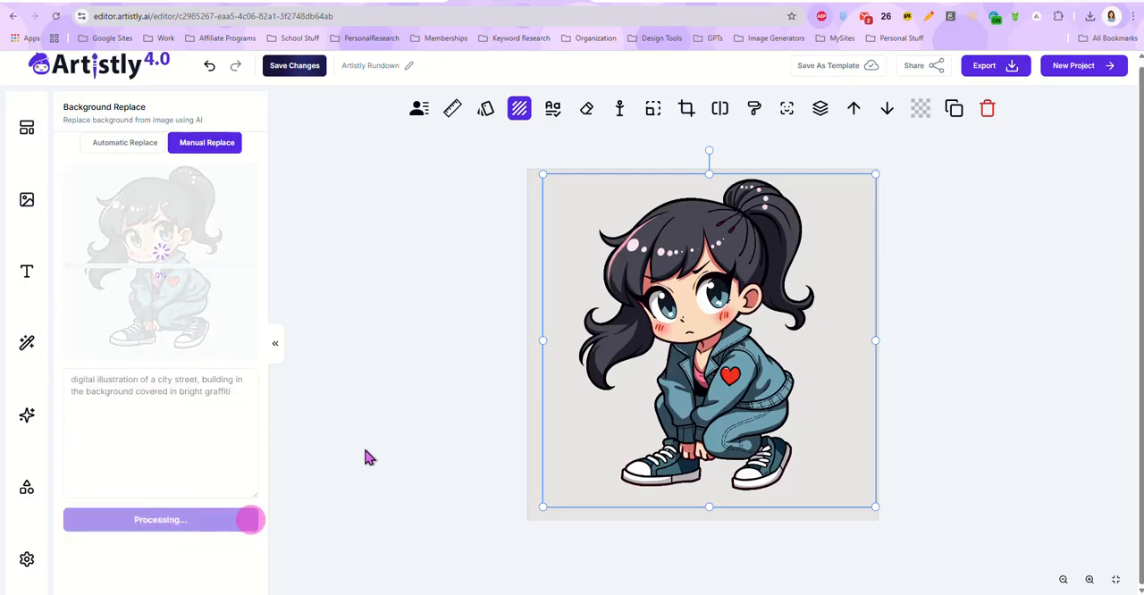
left_click(370, 320)
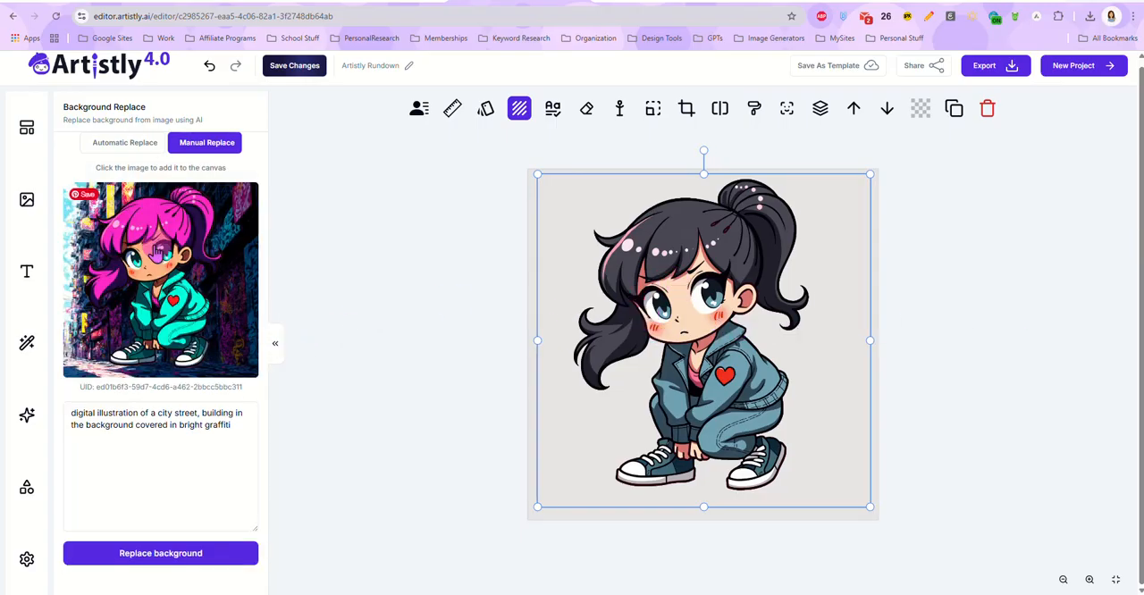
left_click(149, 286)
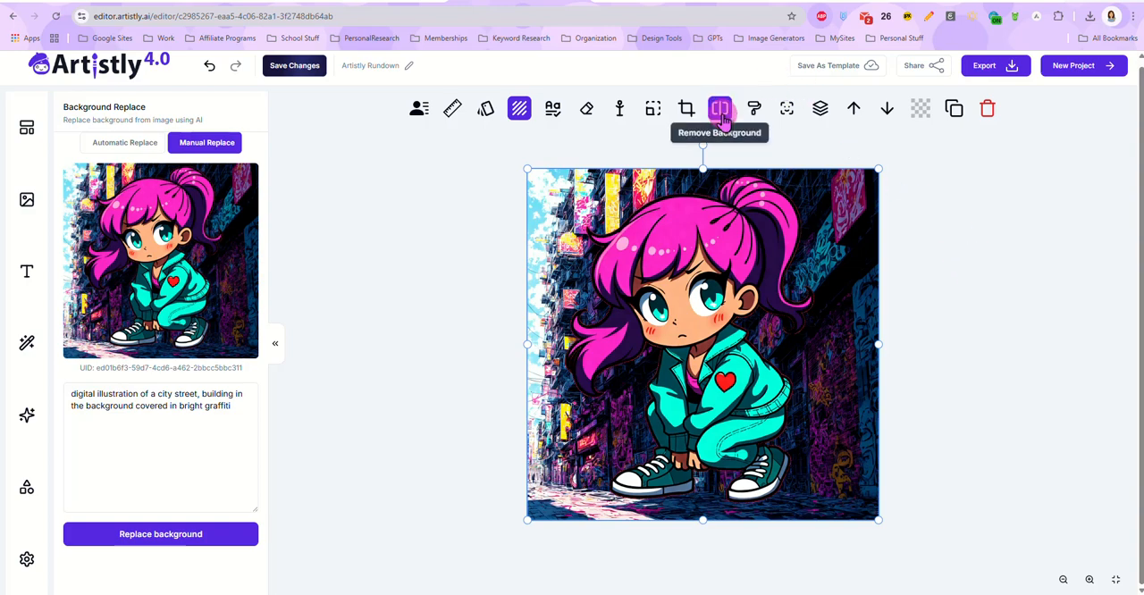
Step: Inpaint the top of the girl's head using a 35px brush mask and the prompt "golden baseball cap"
left_click(755, 110)
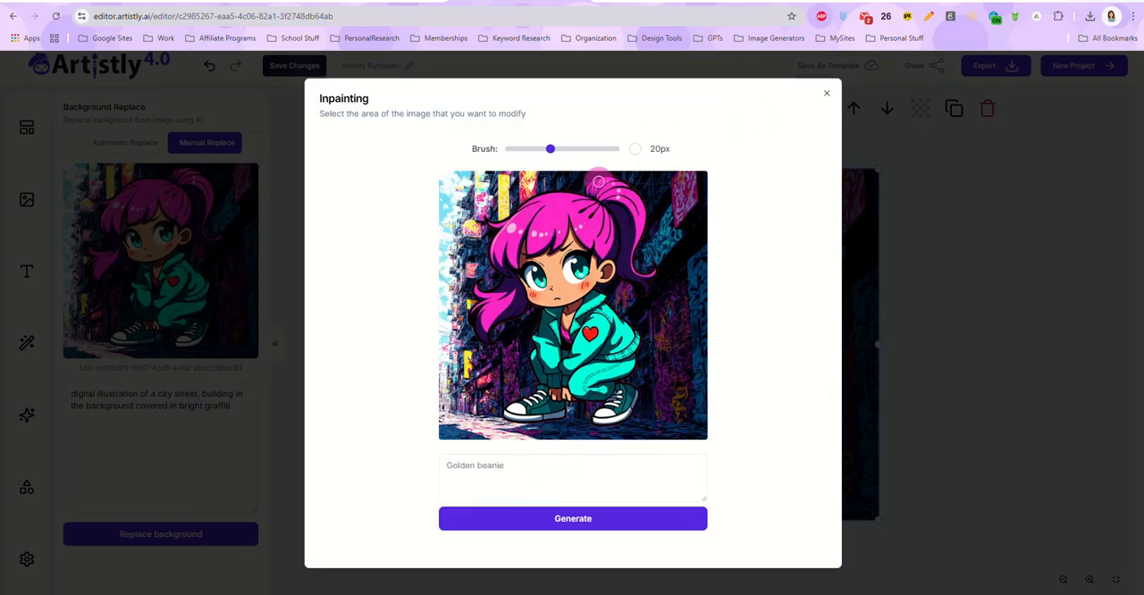
mouse_move(552, 148)
left_mouse_down()
mouse_move(595, 160)
mouse_move(578, 161)
left_mouse_up()
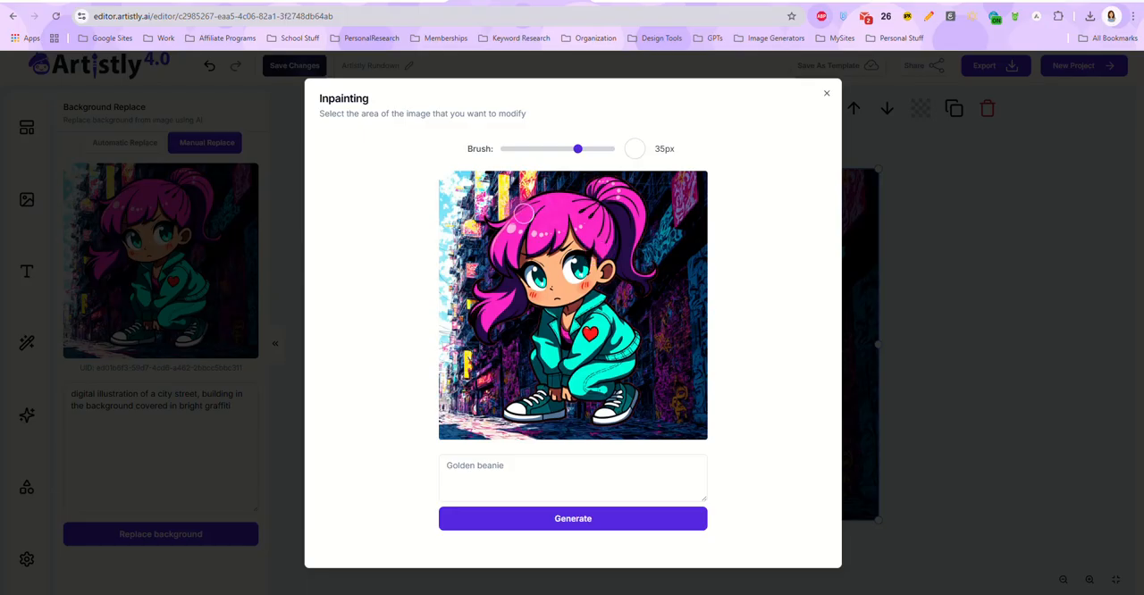
mouse_move(493, 217)
left_mouse_down()
mouse_move(593, 183)
mouse_move(534, 184)
mouse_move(491, 216)
mouse_move(583, 200)
mouse_move(529, 212)
left_mouse_up()
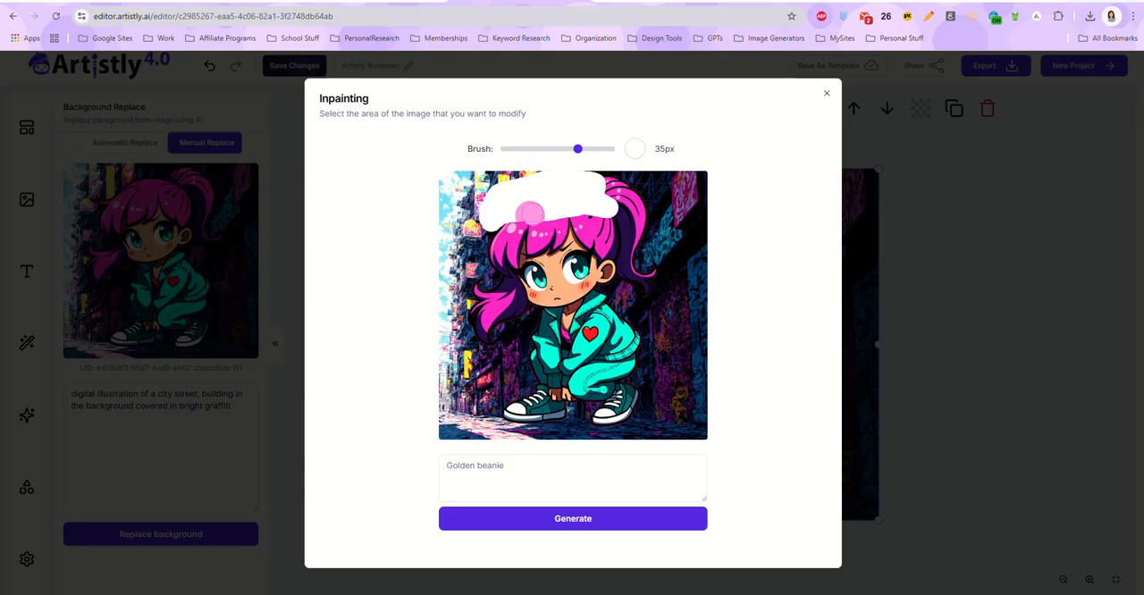
left_click(565, 464)
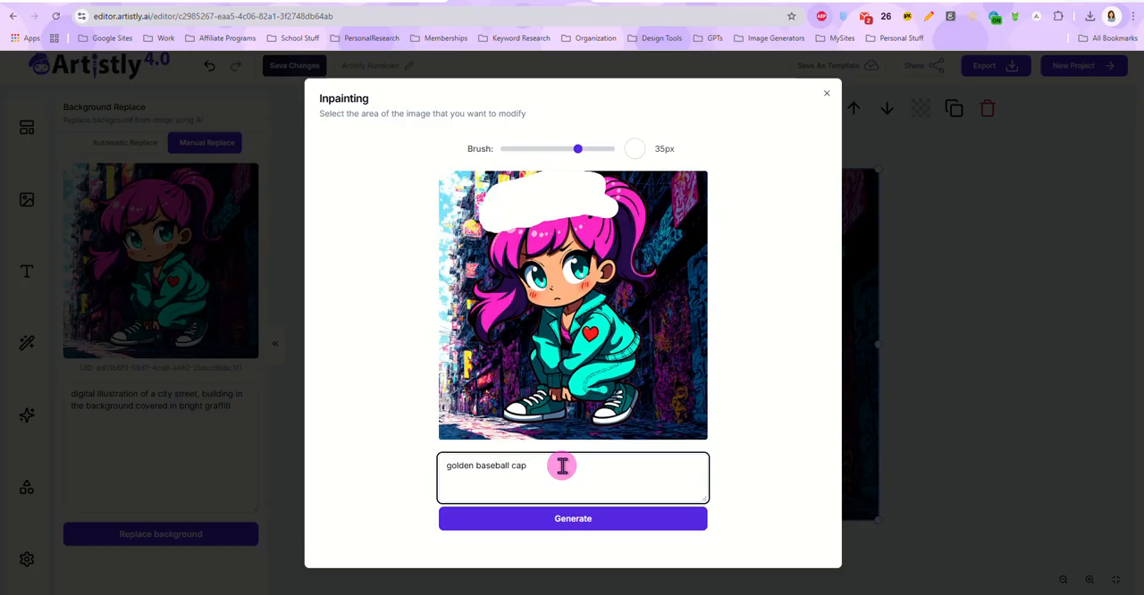
left_click(579, 518)
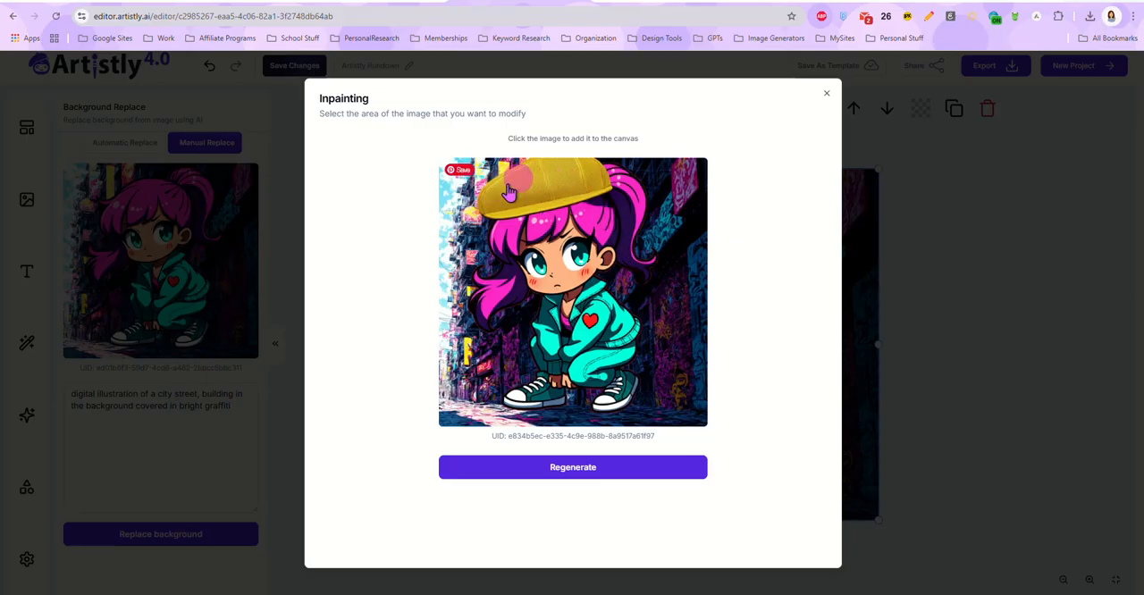
Step: Redo the inpainting on the girl's head with a 20px brush mask and prompt "cute digital illustration of a baseball cap", and add the result to the canvas
left_click(565, 469)
triple_click(529, 466)
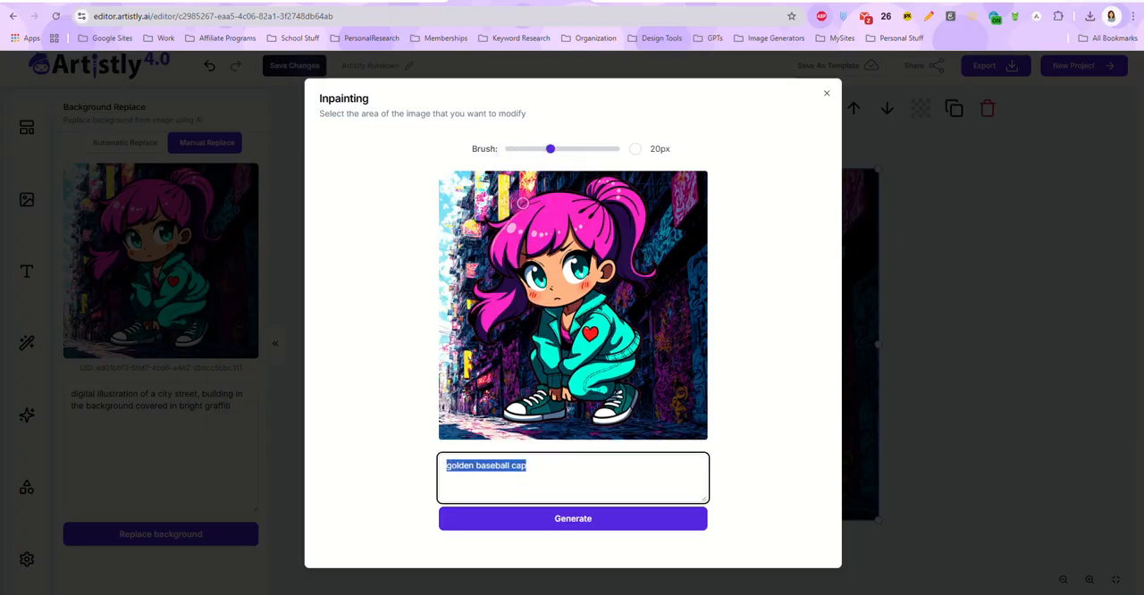
mouse_move(509, 220)
left_mouse_down()
mouse_move(585, 209)
mouse_move(579, 189)
mouse_move(557, 189)
mouse_move(510, 215)
mouse_move(581, 200)
mouse_move(530, 202)
mouse_move(558, 202)
left_mouse_up()
triple_click(505, 466)
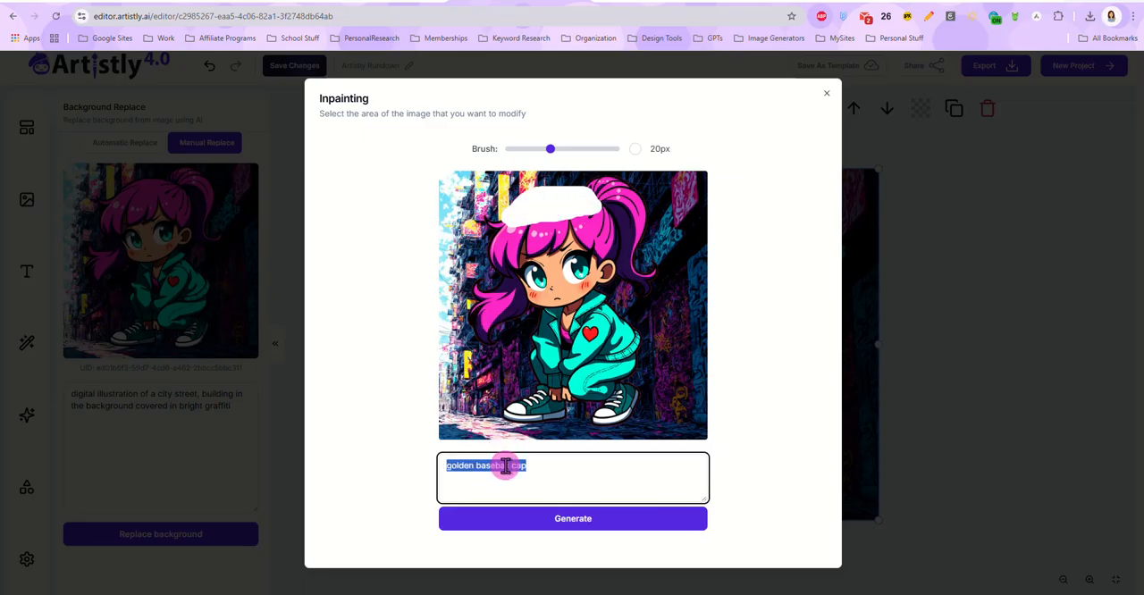
type("cute digital illustration of a")
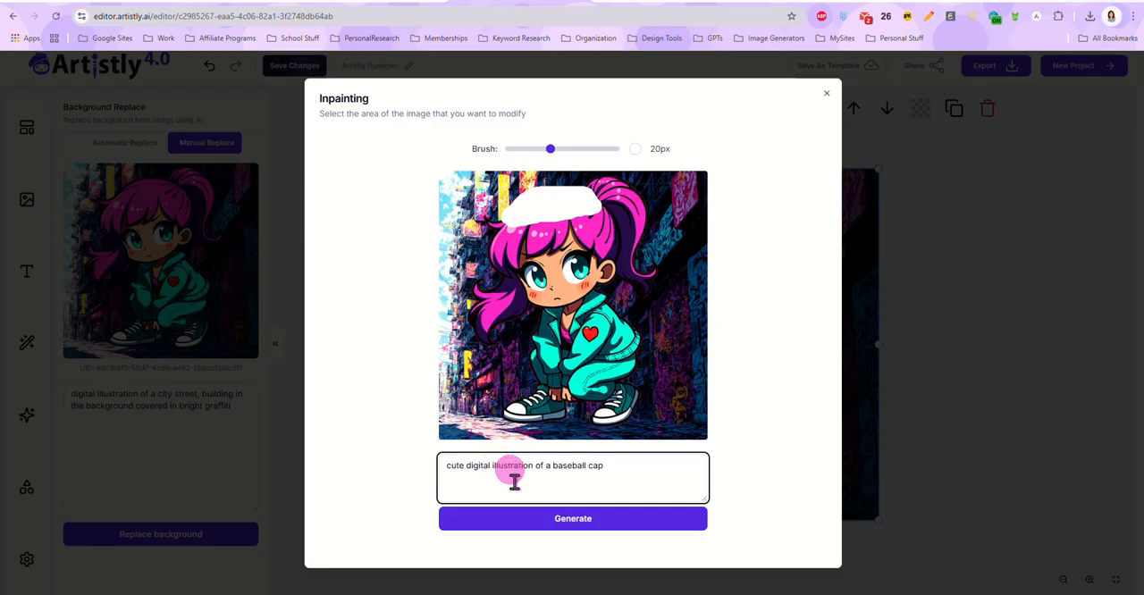
left_click(572, 518)
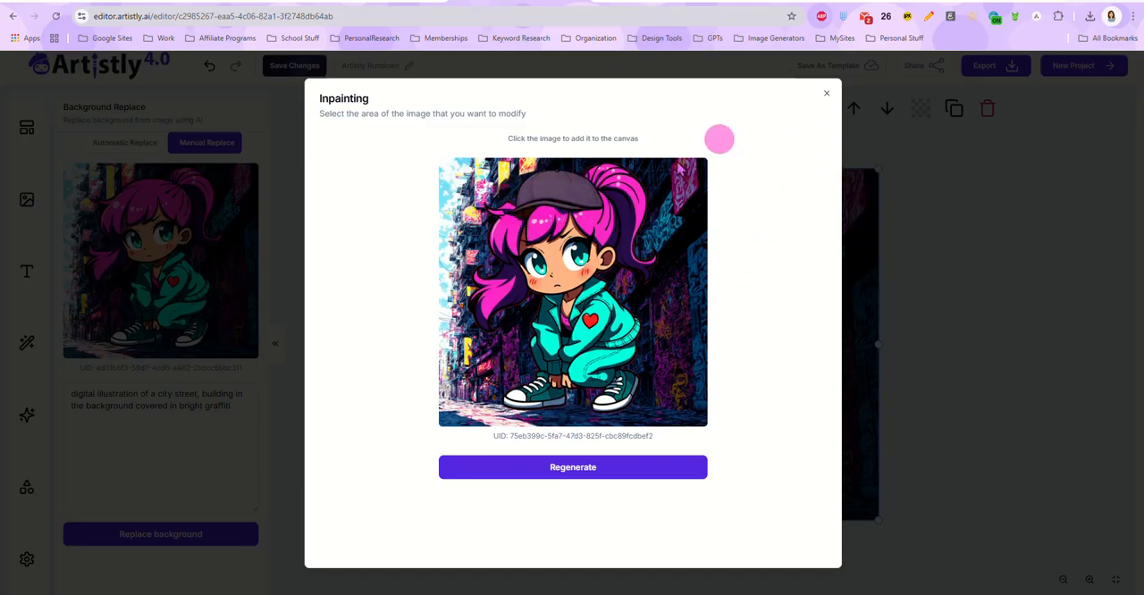
left_click(641, 299)
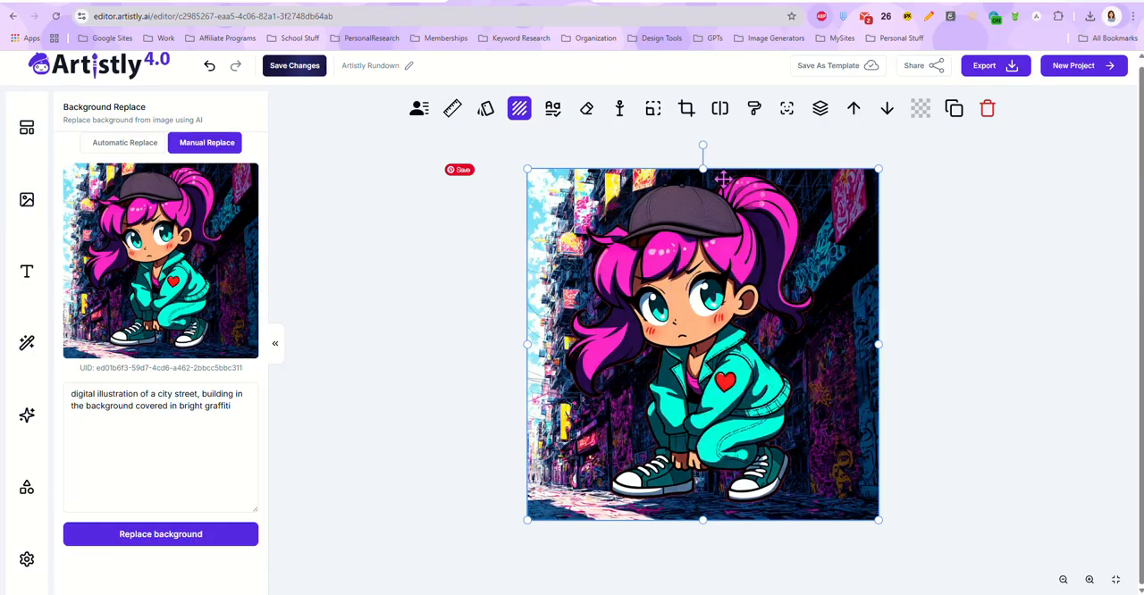
Step: Erase the girl's baseball cap with the Object Remover using a 41px brush mask, and add the result to the canvas
left_click(587, 109)
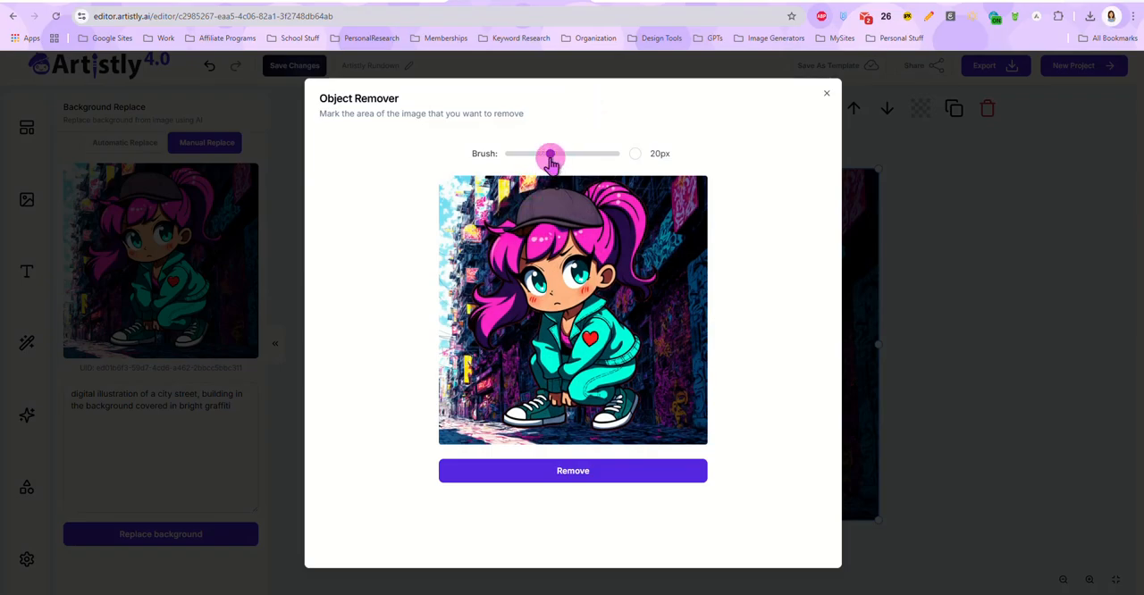
left_click_drag(549, 153, 590, 157)
mouse_move(511, 218)
left_mouse_down()
mouse_move(596, 216)
mouse_move(573, 200)
mouse_move(531, 201)
left_mouse_up()
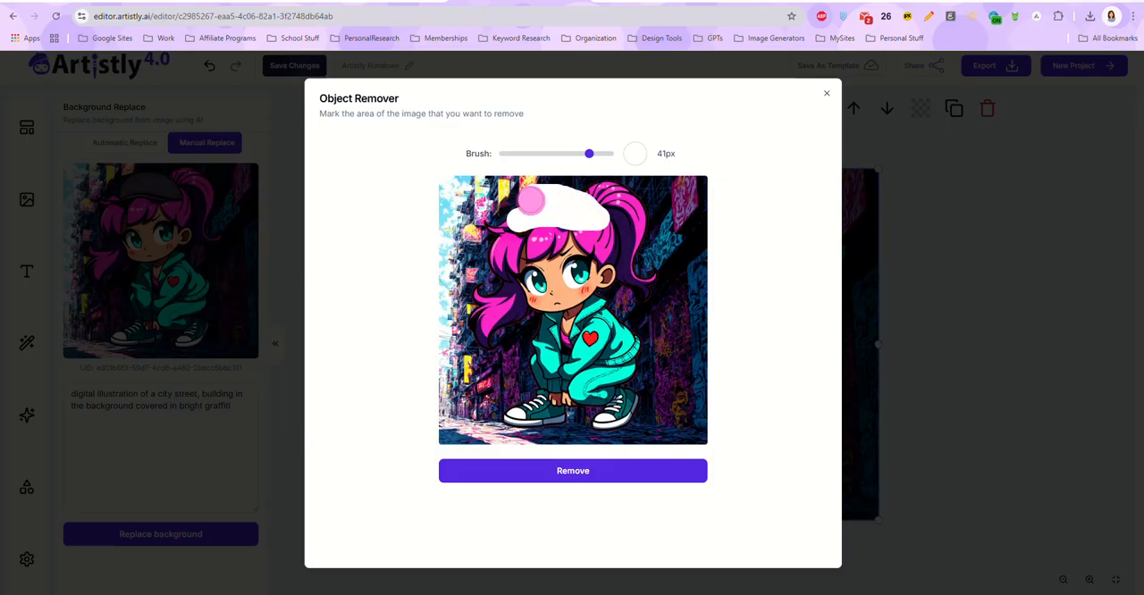
left_click(567, 474)
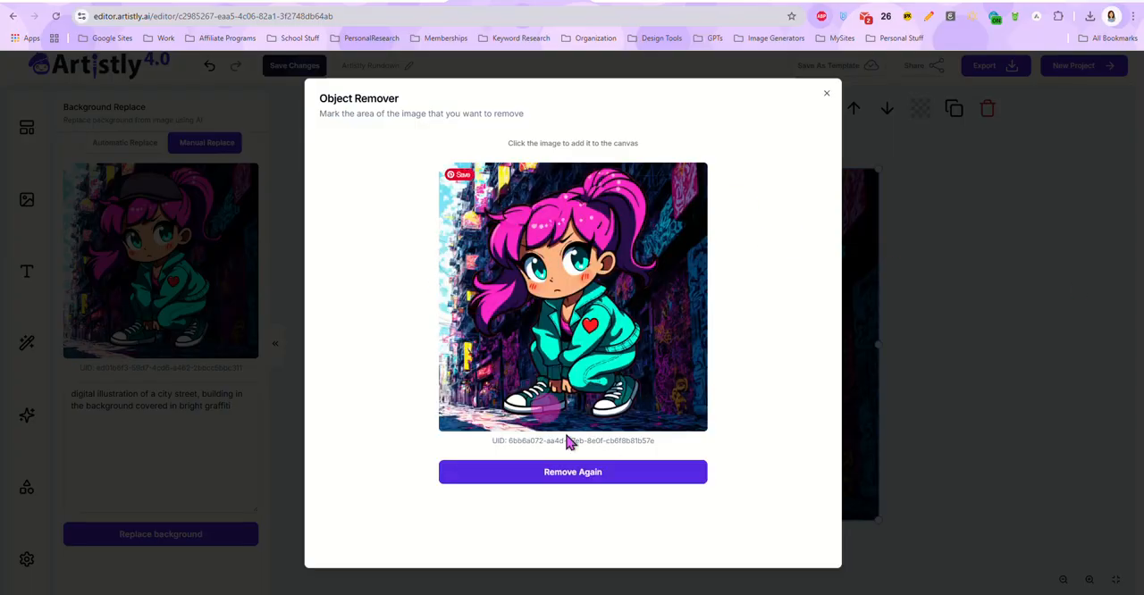
left_click(574, 292)
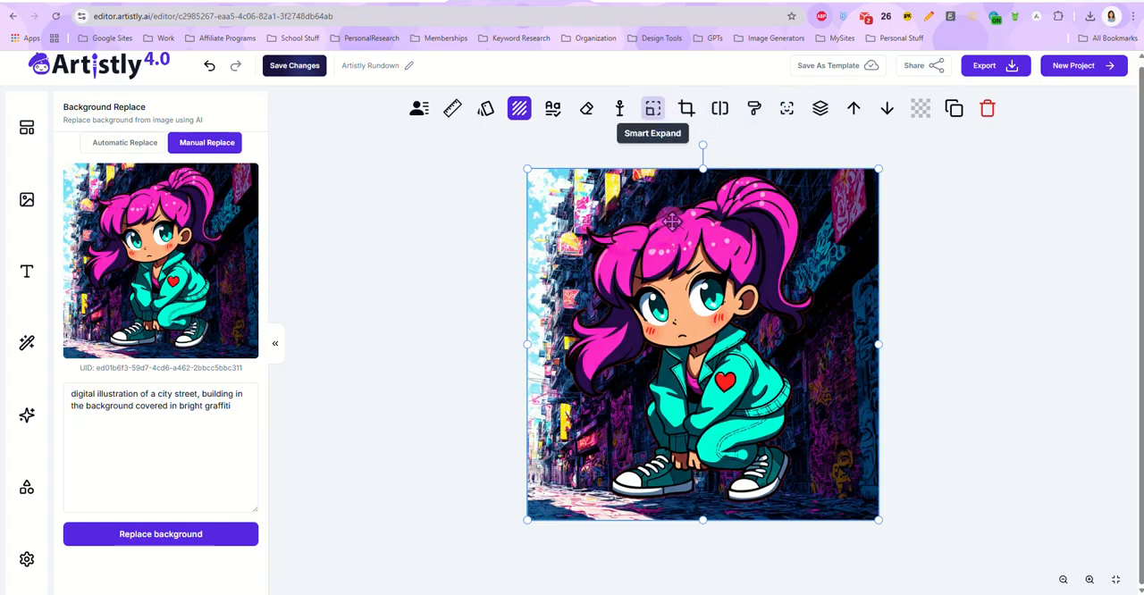
Step: Smart Expand the girl image to a 16:9 aspect ratio and add the expanded version to the canvas
left_click(653, 109)
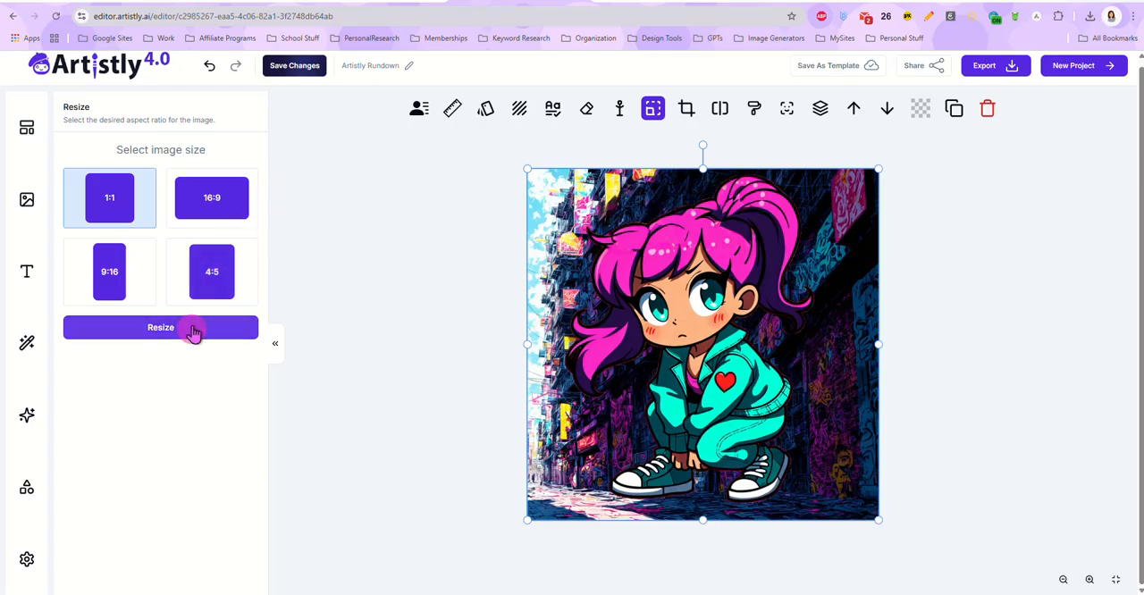
left_click(211, 199)
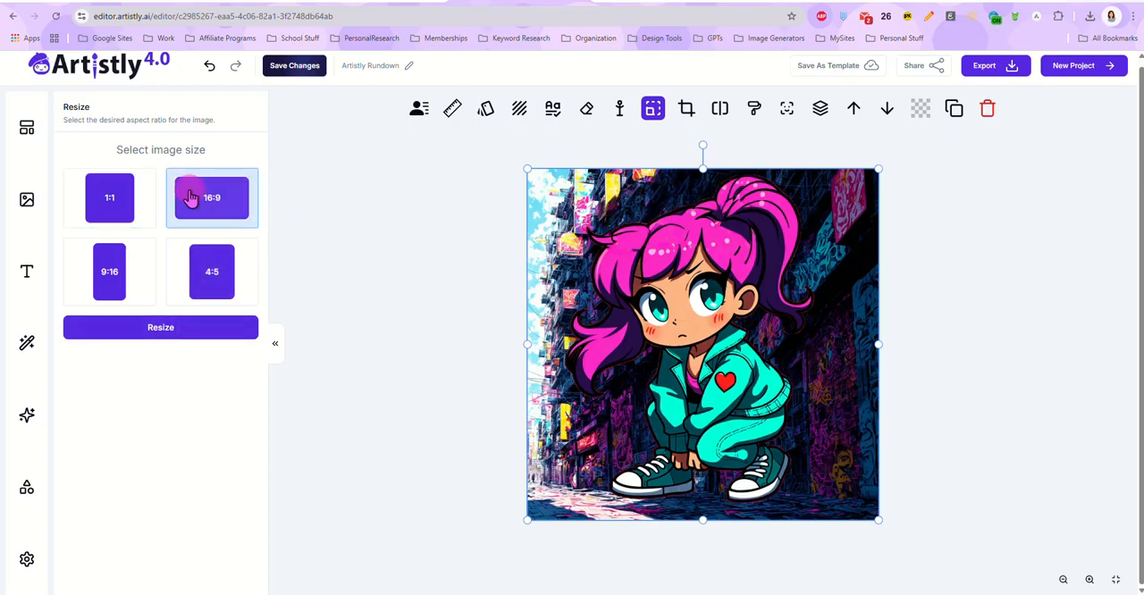
left_click(157, 331)
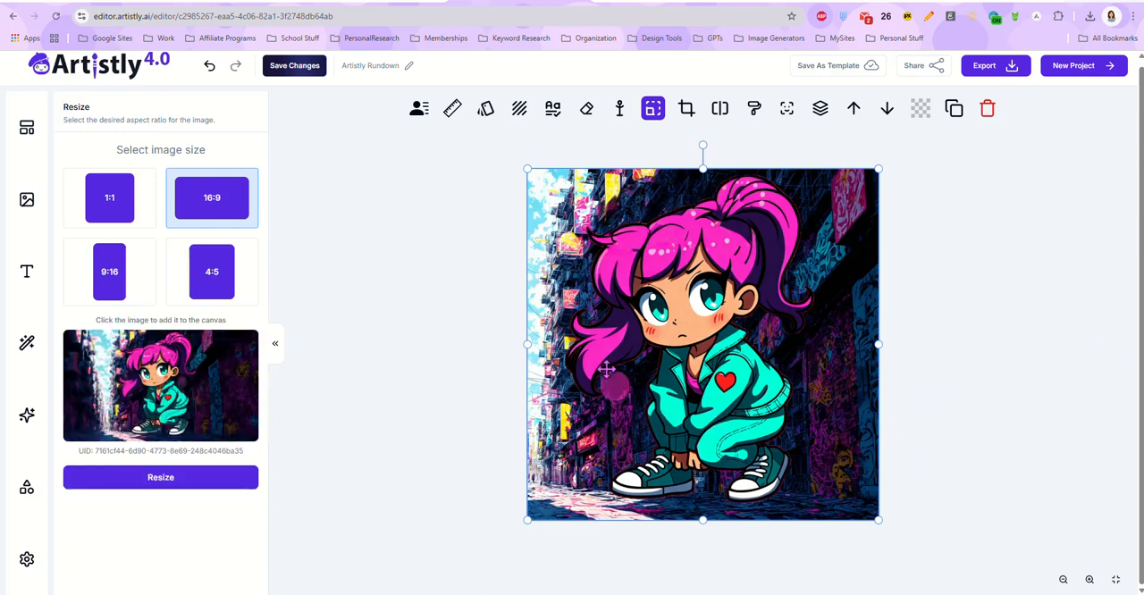
left_click(159, 400)
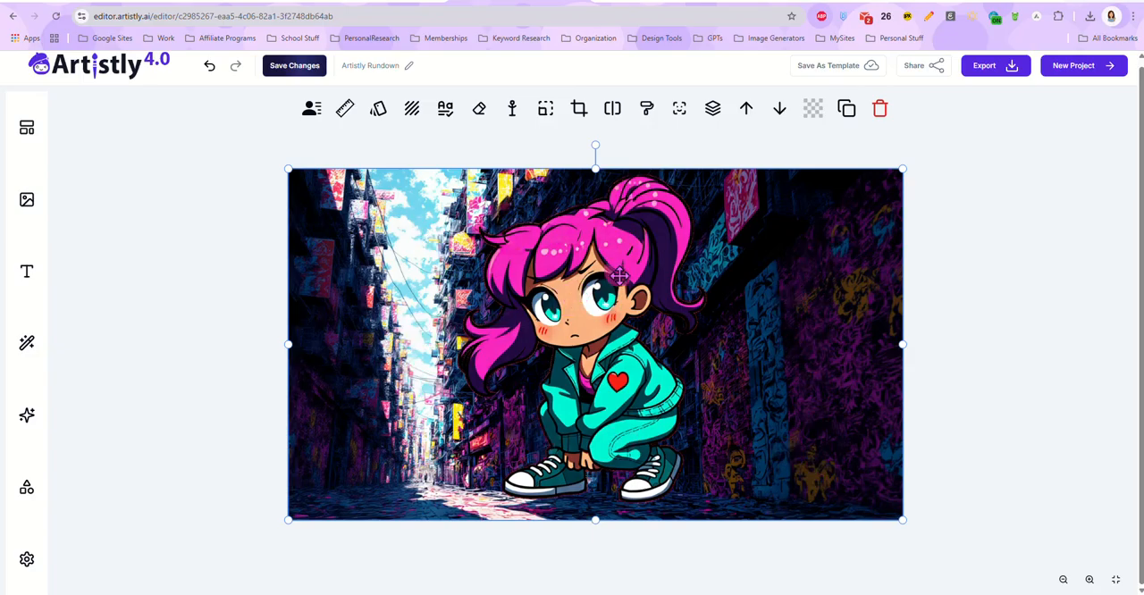
left_click(445, 109)
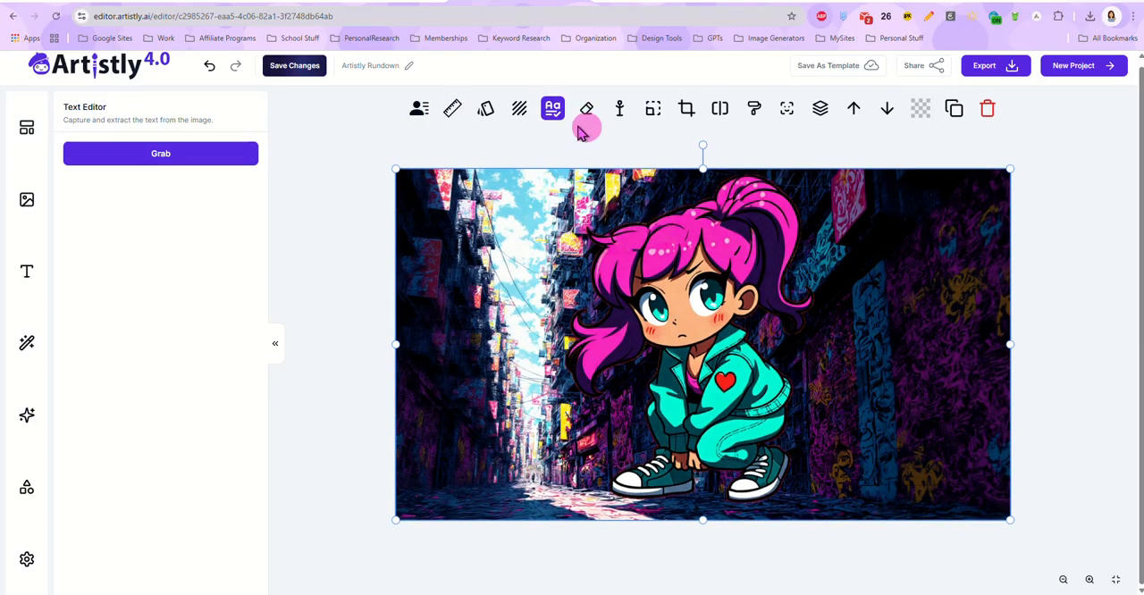
left_click(520, 111)
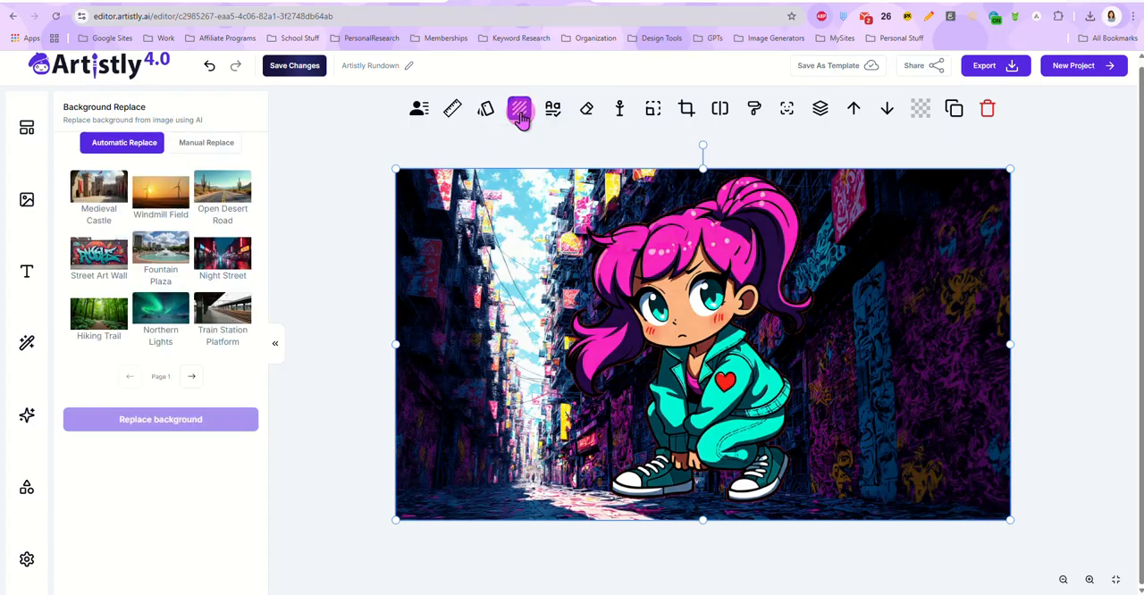
left_click(483, 111)
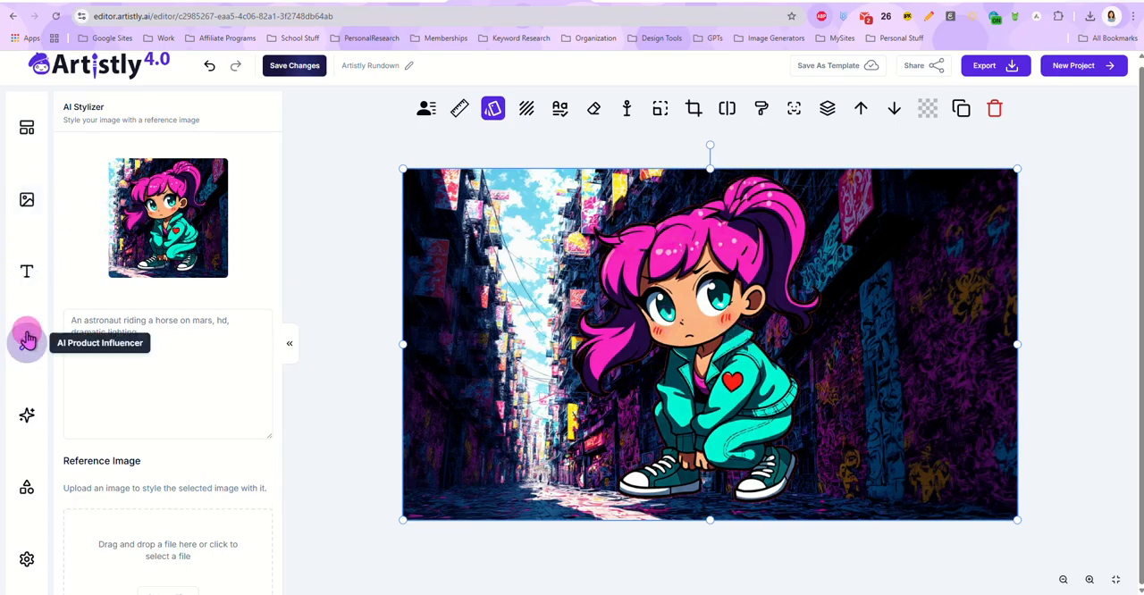
Step: Replace the expanded girl image on the canvas with the "be beautiful" butterfly image from the project library
left_click(27, 199)
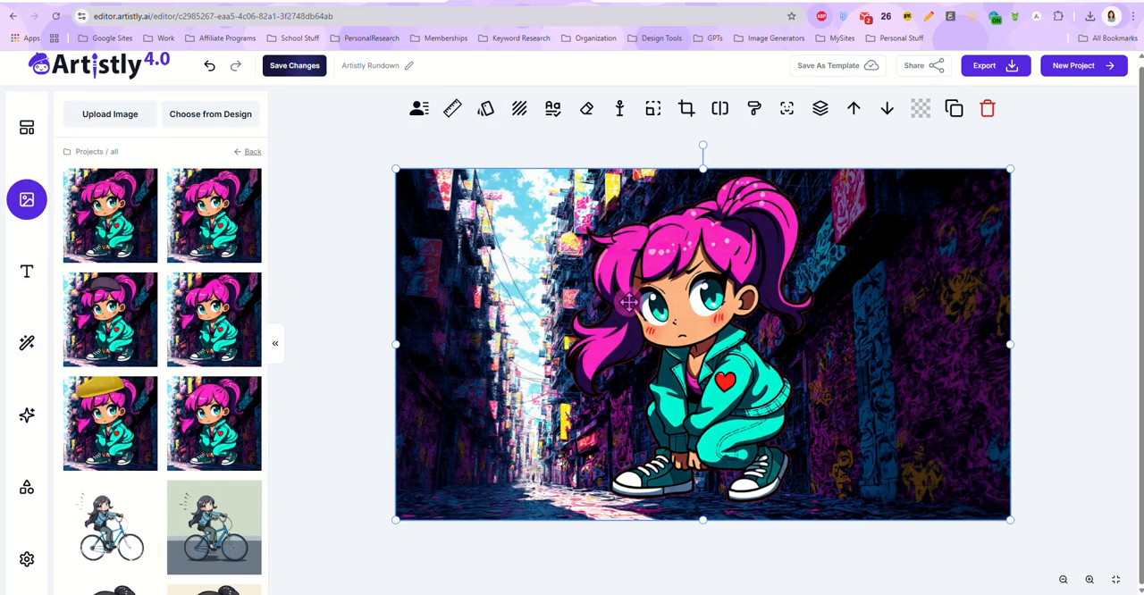
key("Delete")
scroll(154, 328, "down", 1)
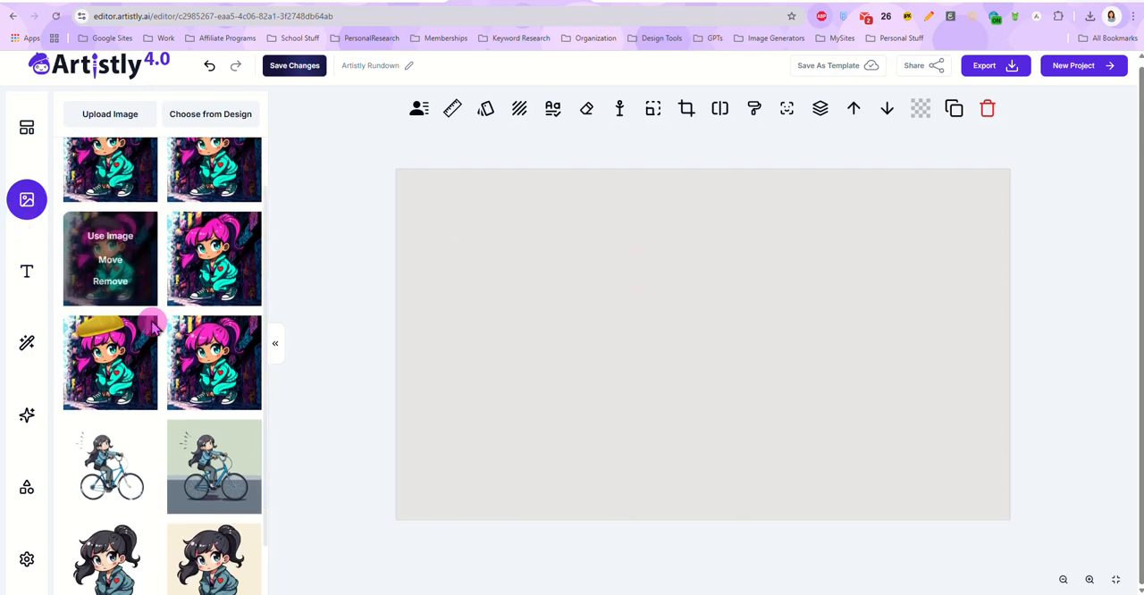
scroll(154, 322, "down", 1)
left_click(215, 572)
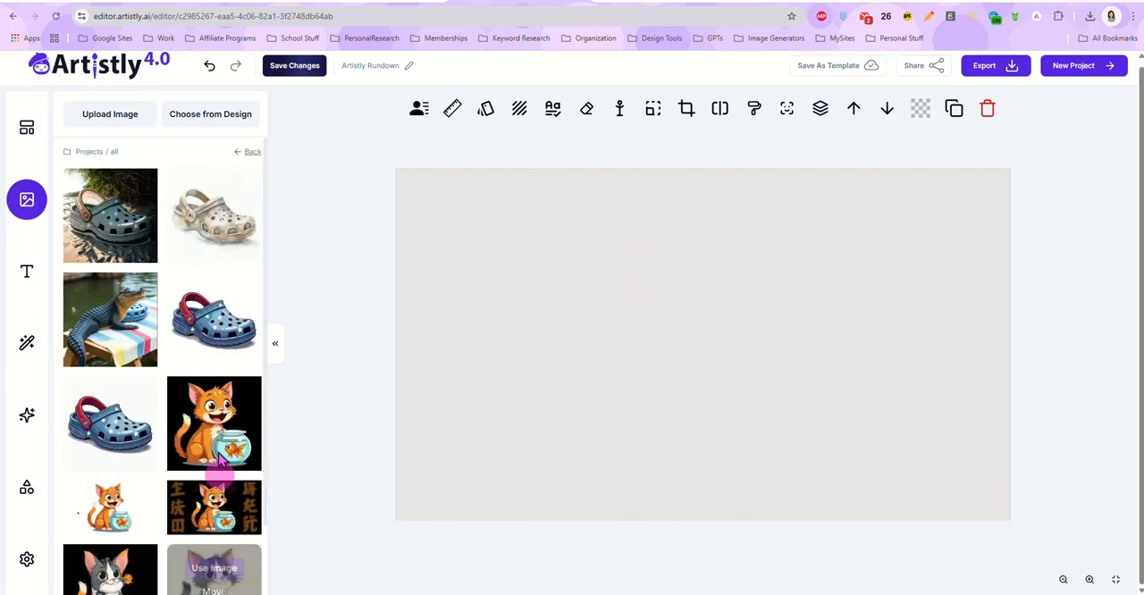
scroll(217, 358, "down", 2)
left_click(222, 581)
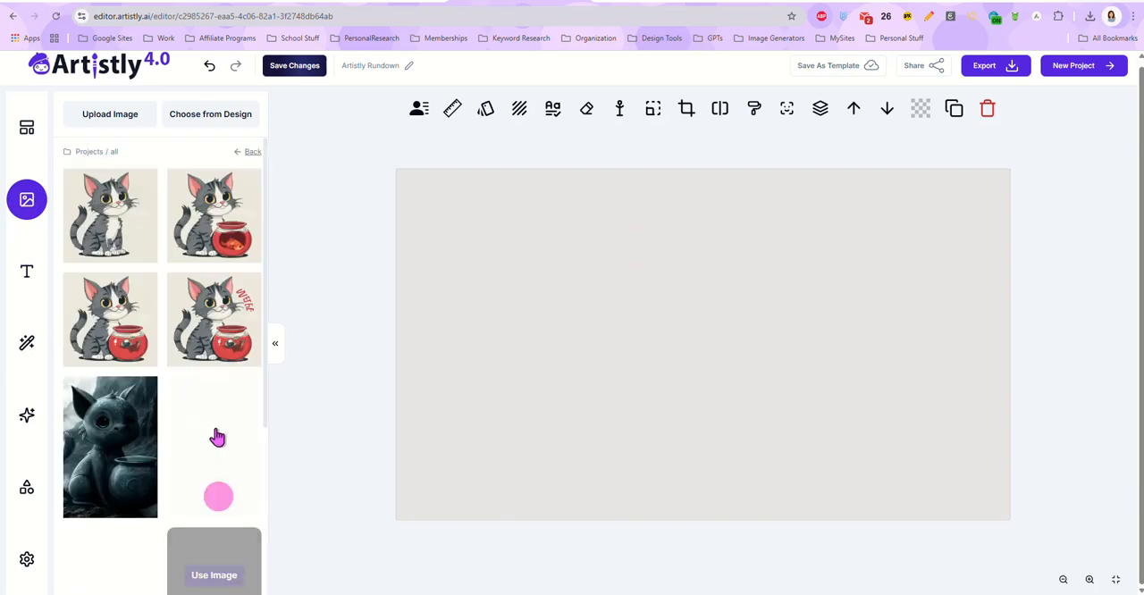
scroll(217, 438, "down", 3)
left_click(208, 576)
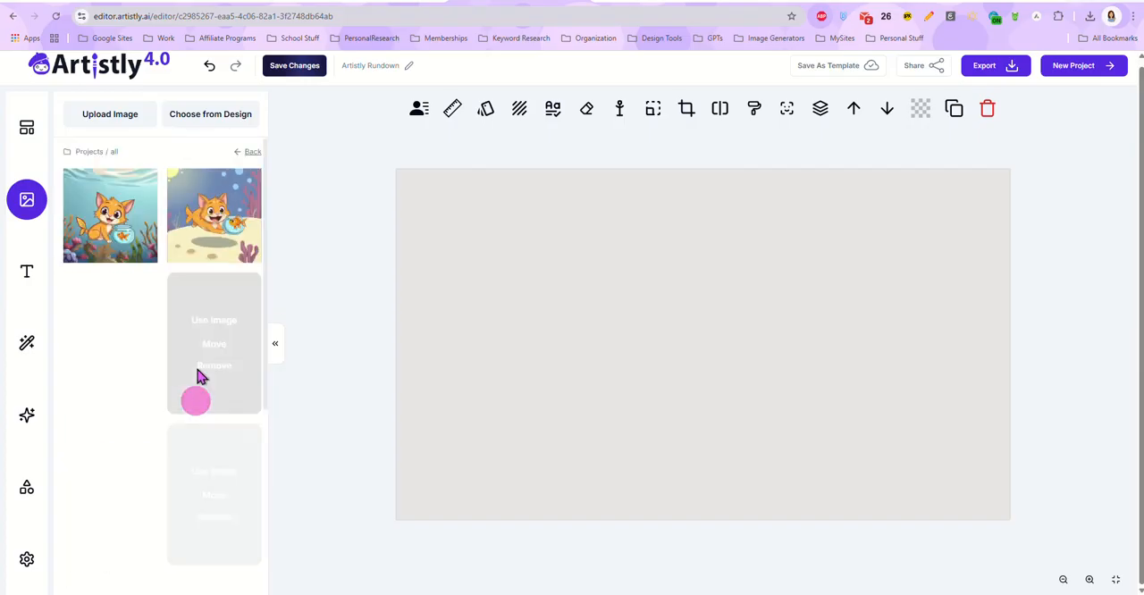
scroll(211, 304, "down", 2)
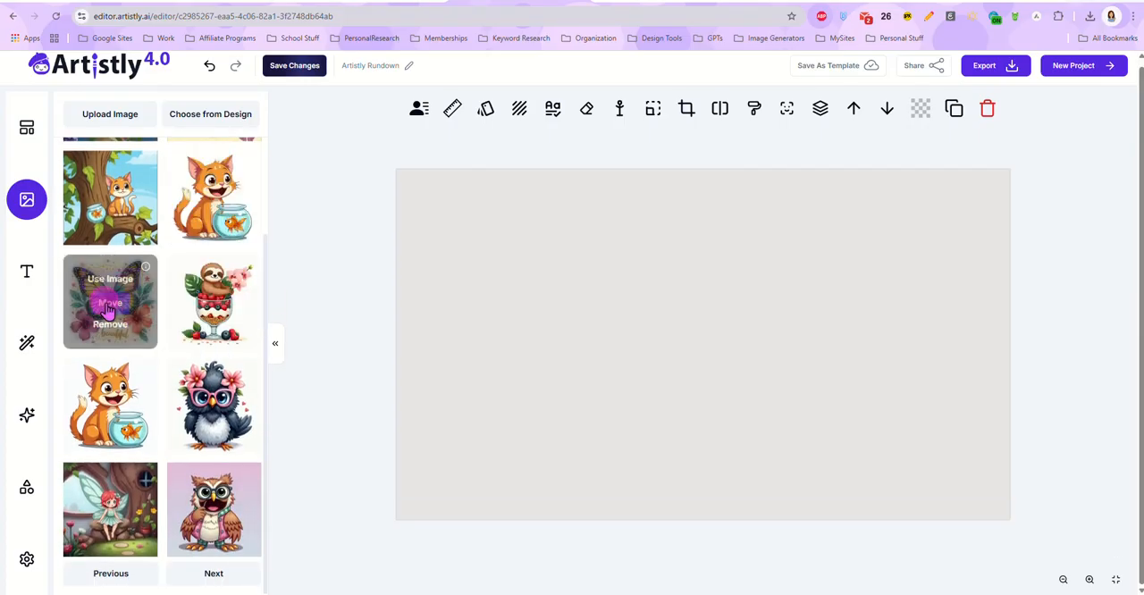
left_click(109, 280)
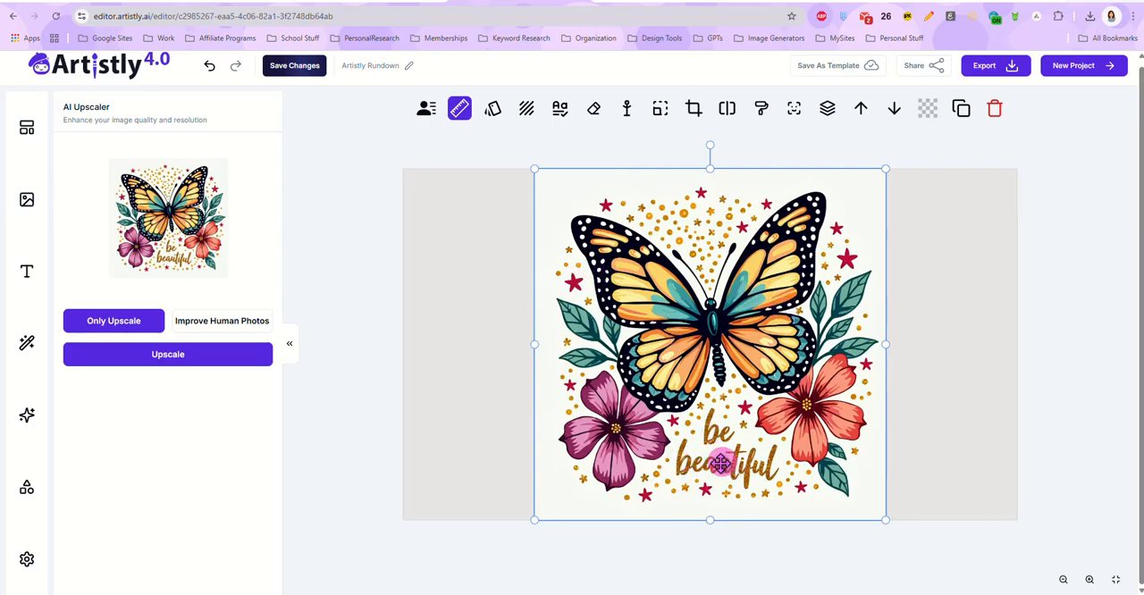
Step: Grab the text from the butterfly image as editable text and move the extracted word above the butterfly's upper-left wing
left_click(559, 108)
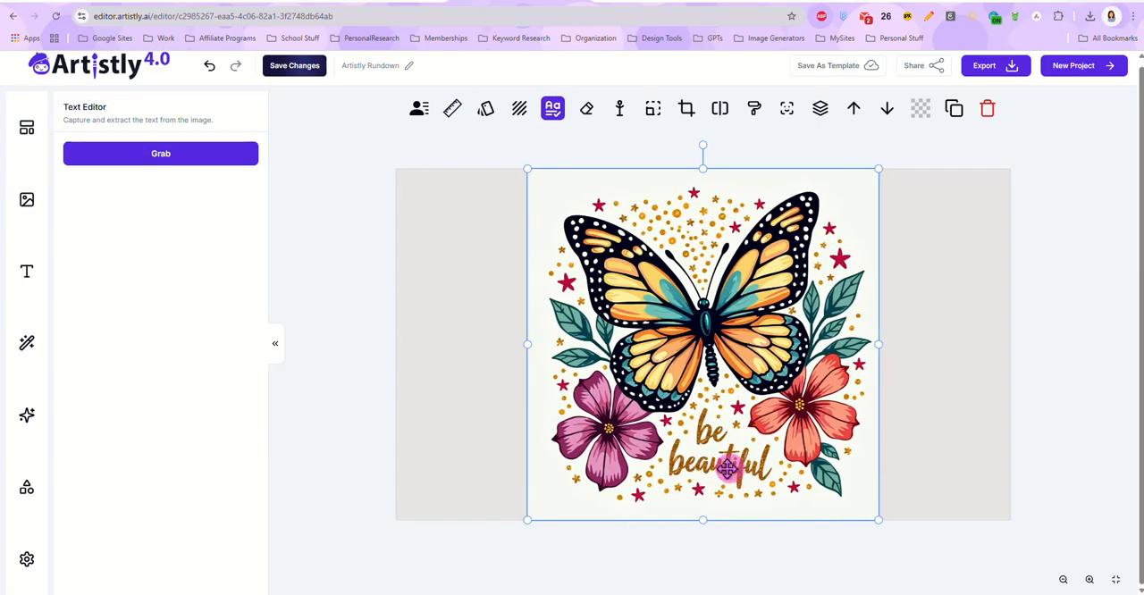
left_click(199, 156)
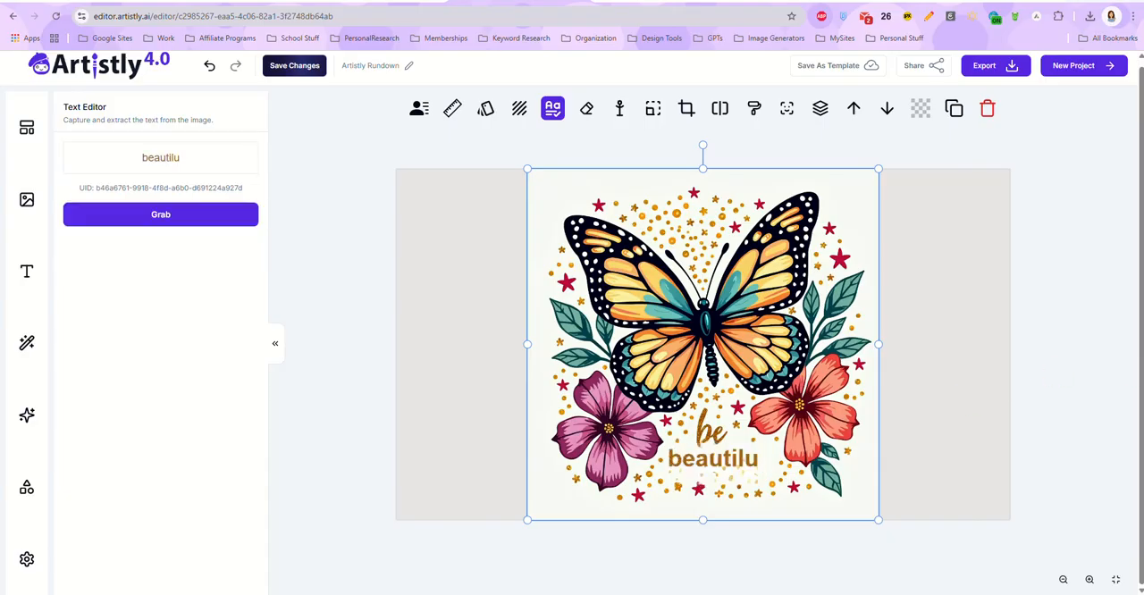
left_click(715, 459)
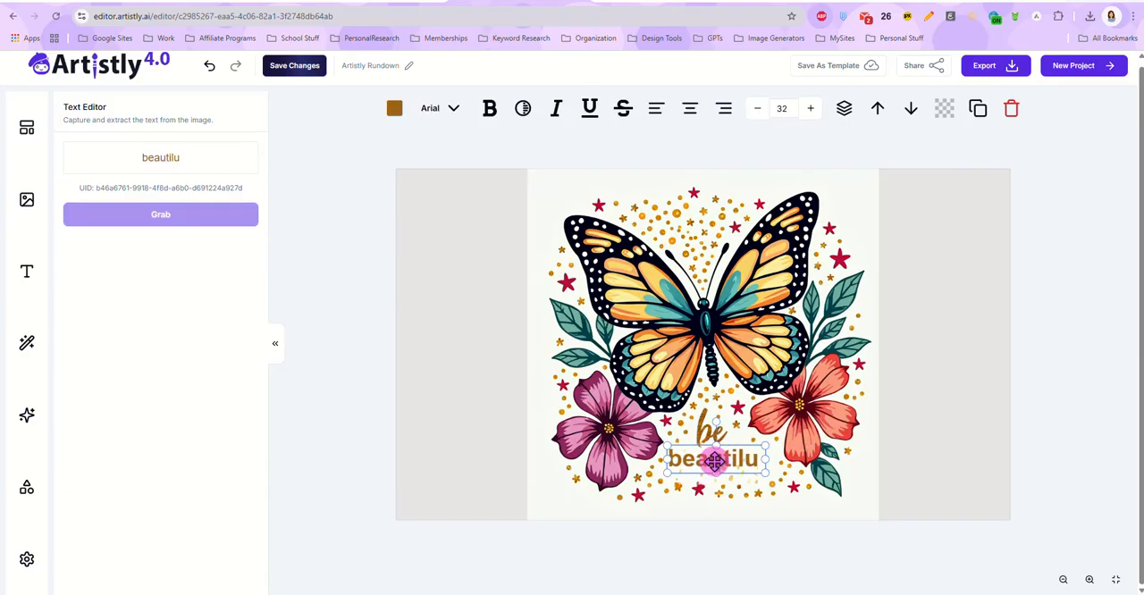
left_click_drag(728, 460, 610, 197)
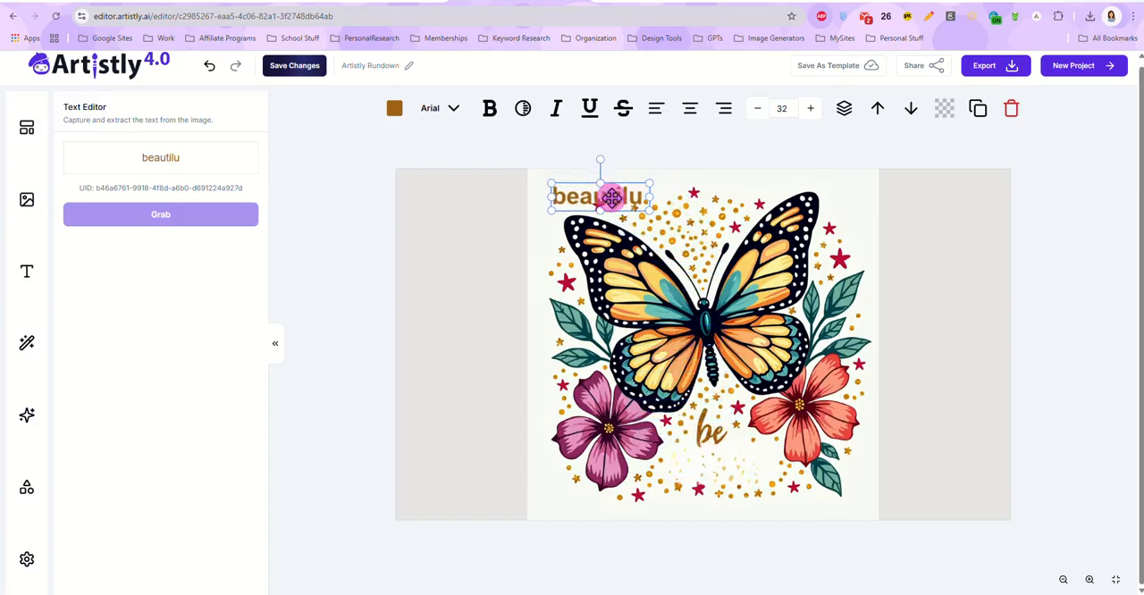
Step: Erase the word "be" and the specks below it with the Object Remover using a 32px brush mask, and add the result to the canvas
left_click(704, 442)
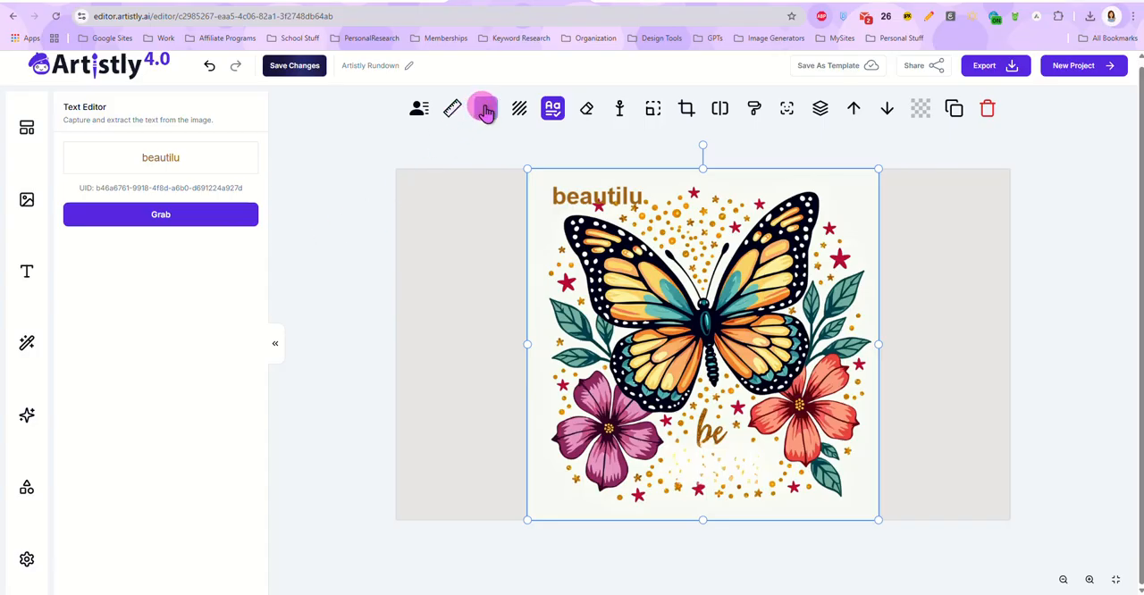
left_click(586, 108)
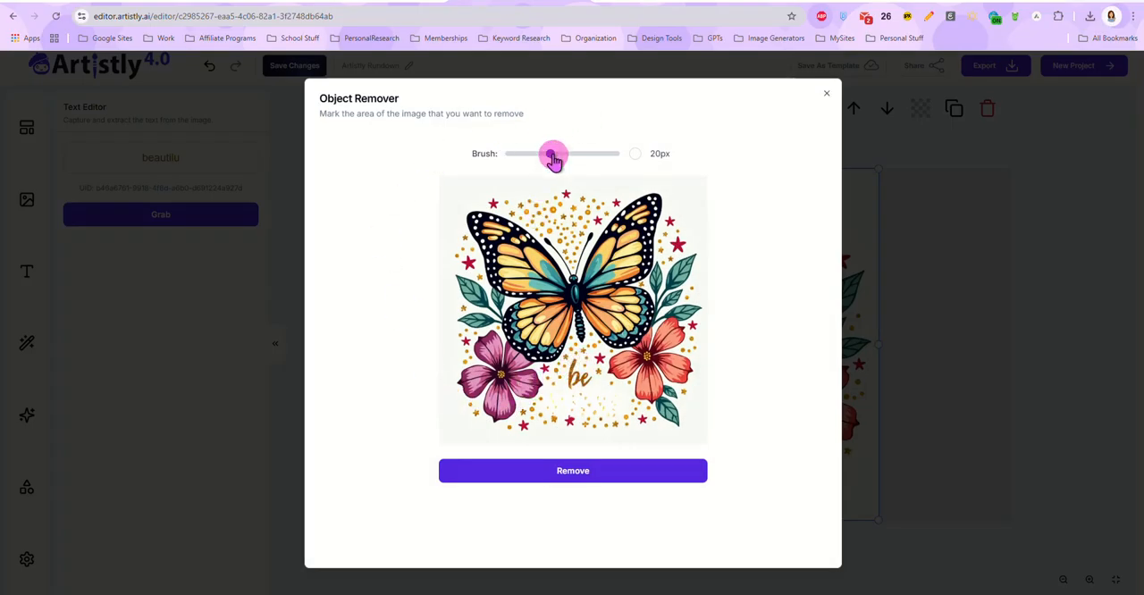
left_click_drag(553, 157, 587, 165)
left_click(579, 362)
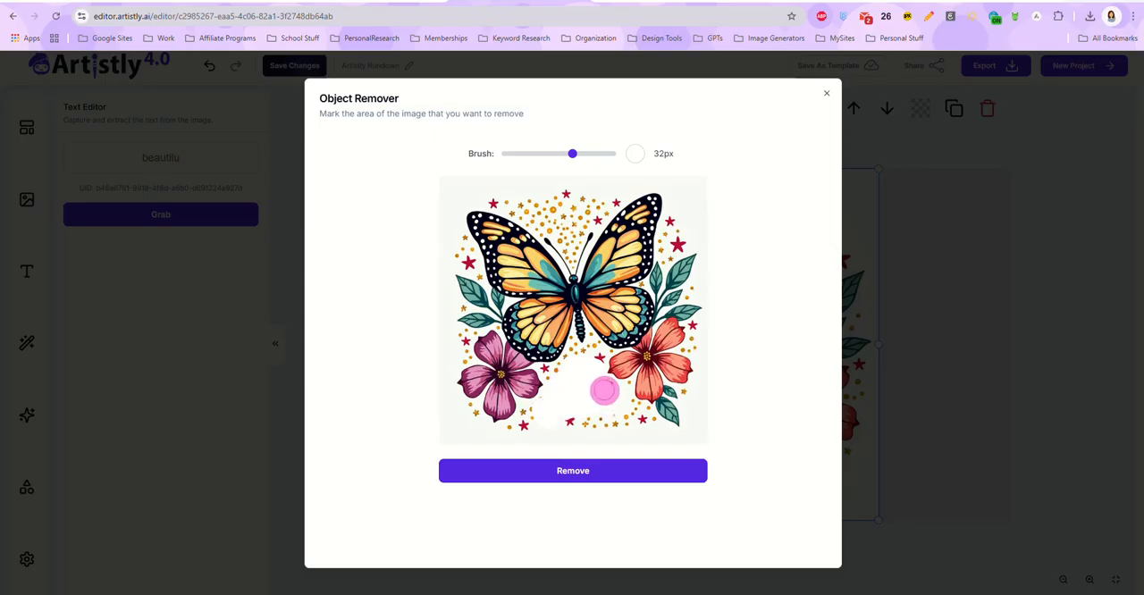
left_click(585, 470)
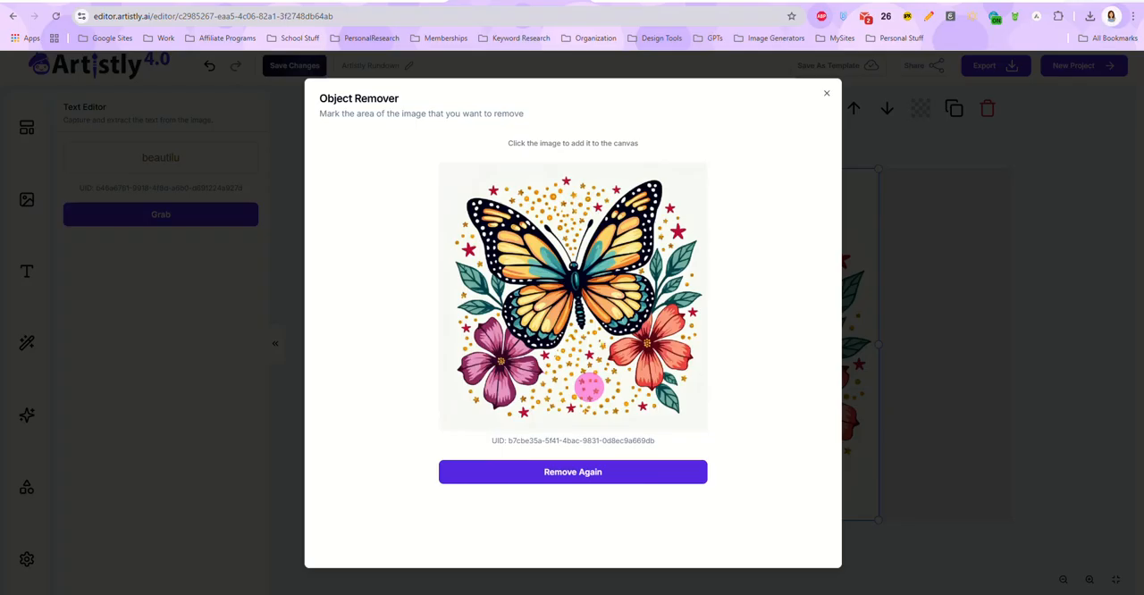
left_click(574, 256)
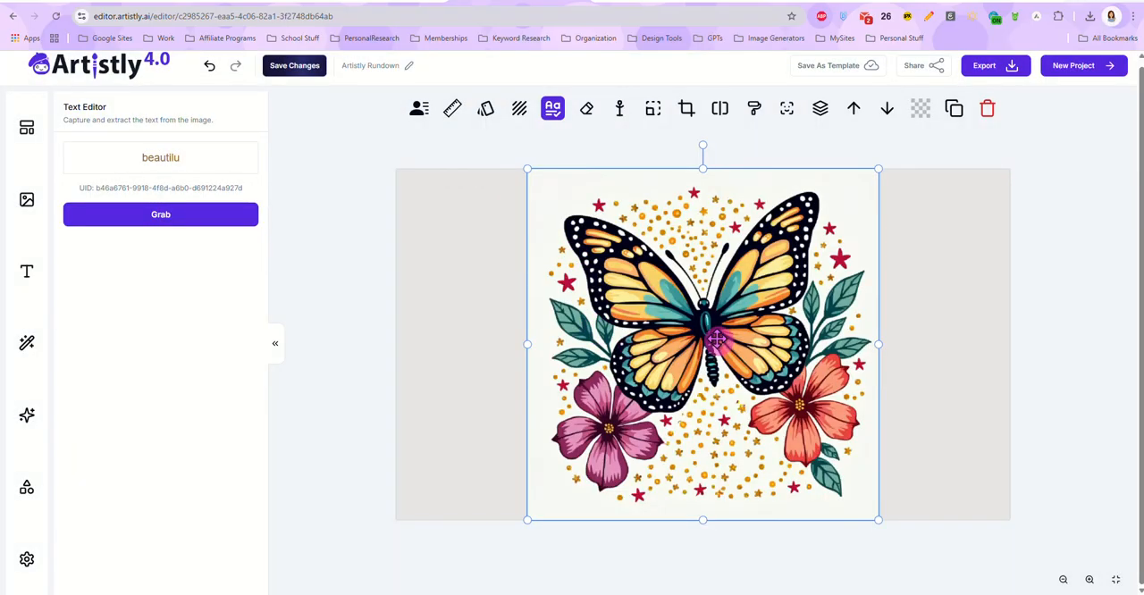
Step: Send the cleaned butterfly image behind the extracted word and place the word between the two flowers below the butterfly
left_click_drag(669, 255, 713, 287)
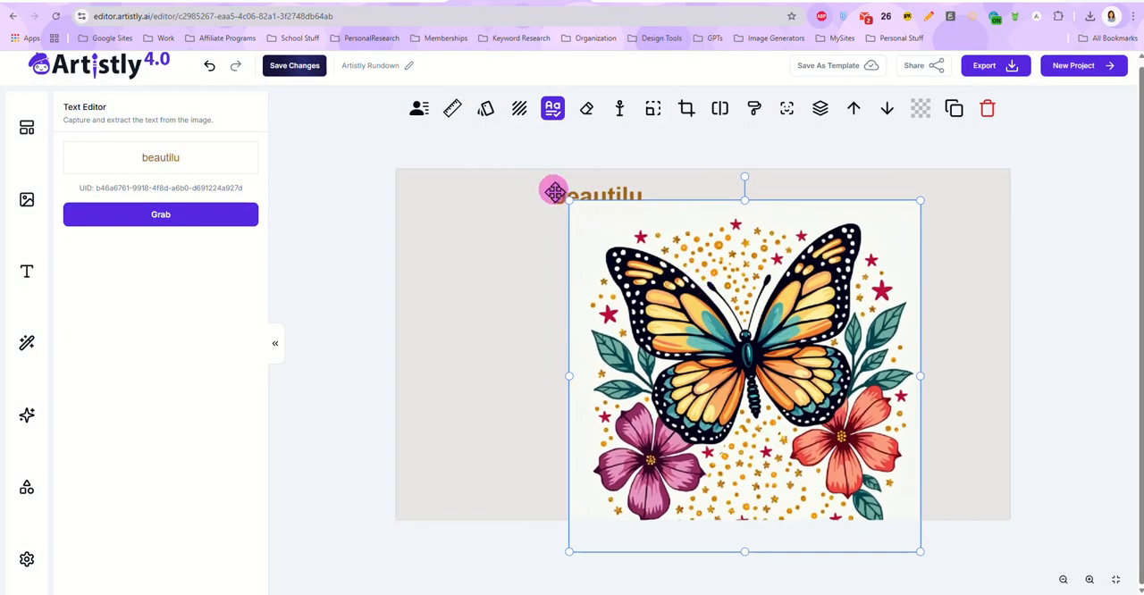
left_click_drag(554, 189, 708, 360)
left_click(881, 109)
left_click_drag(636, 259, 653, 252)
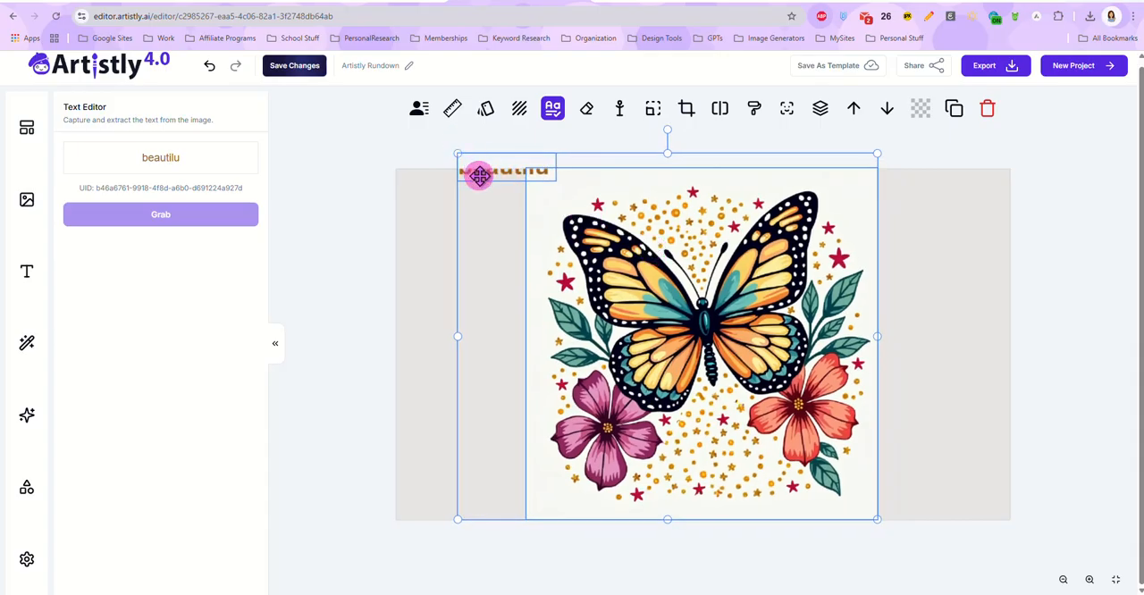
left_click(432, 199)
left_click(482, 171)
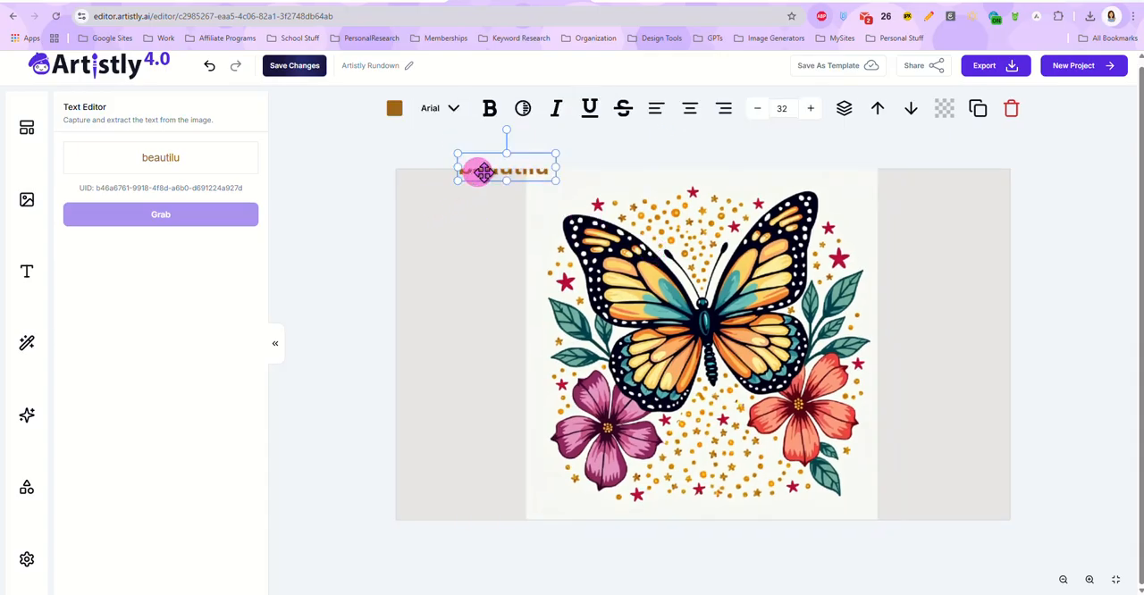
left_click_drag(483, 171, 699, 460)
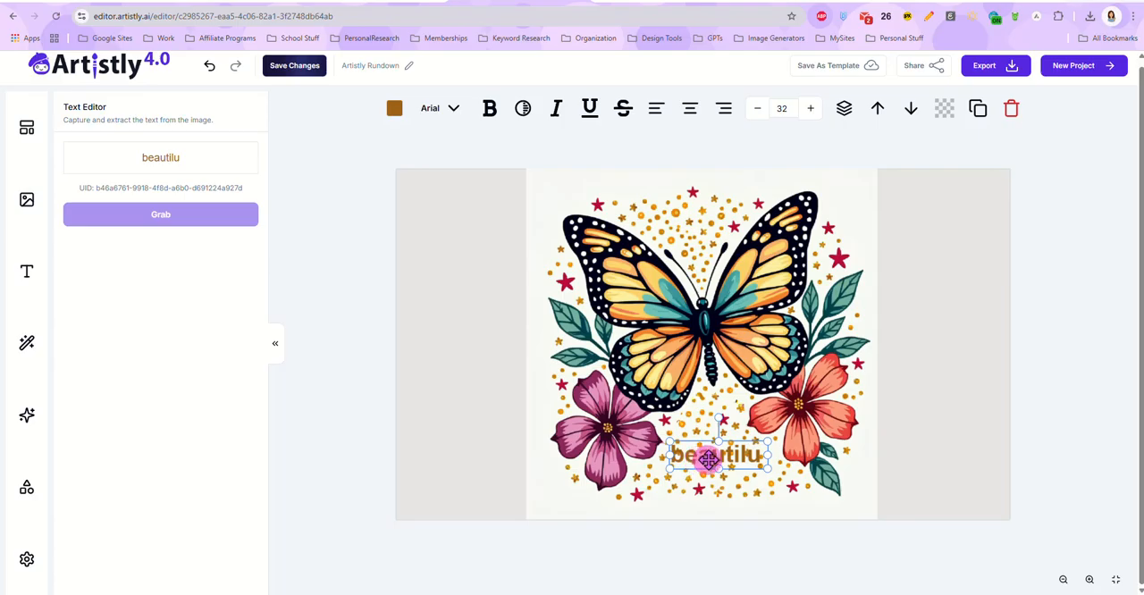
Step: Replace the extracted word with "Be Beautiful" on two lines and center-align the text
double_click(706, 456)
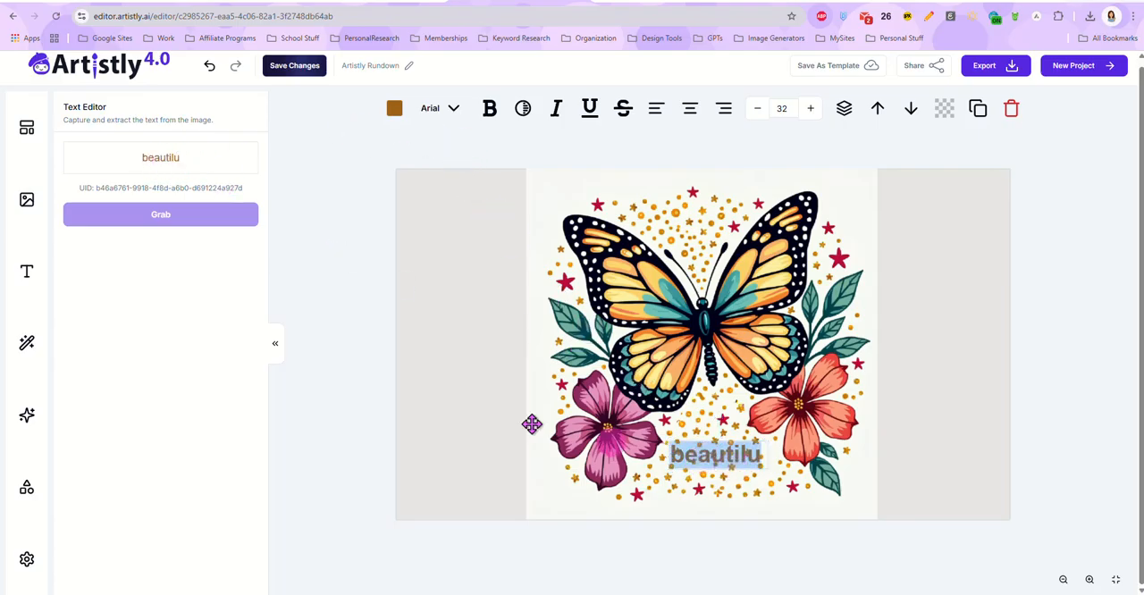
type("Be B")
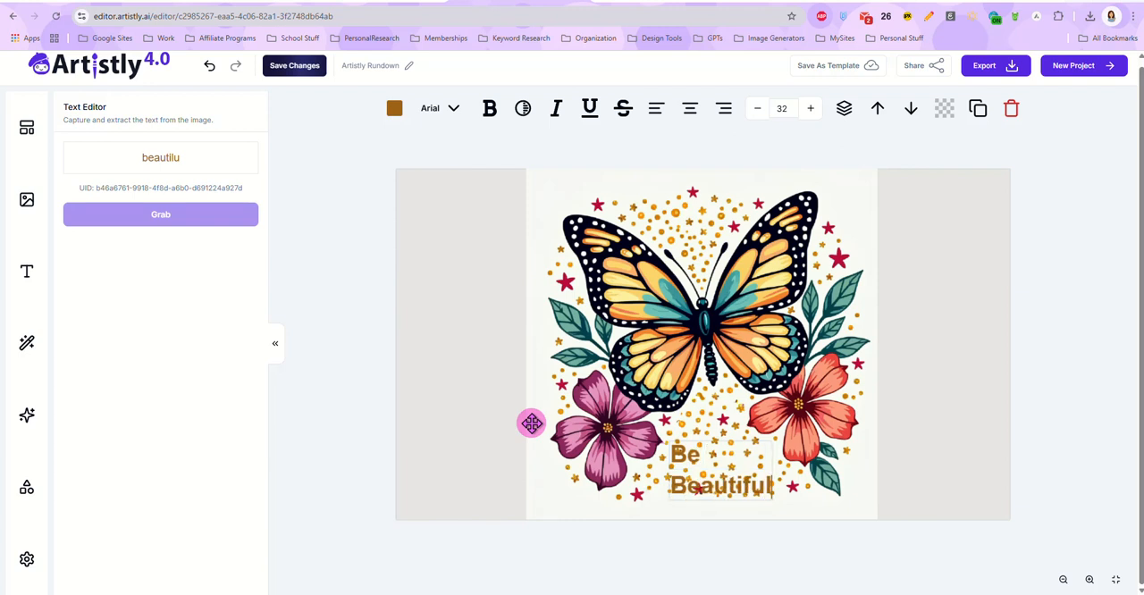
left_click_drag(706, 461, 775, 483)
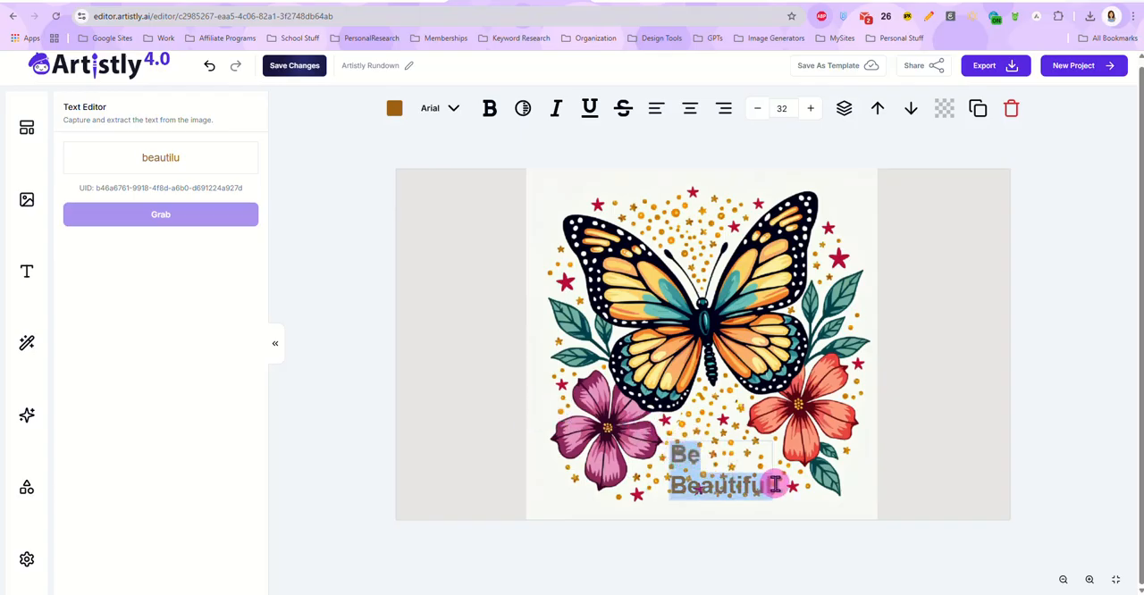
left_click(690, 108)
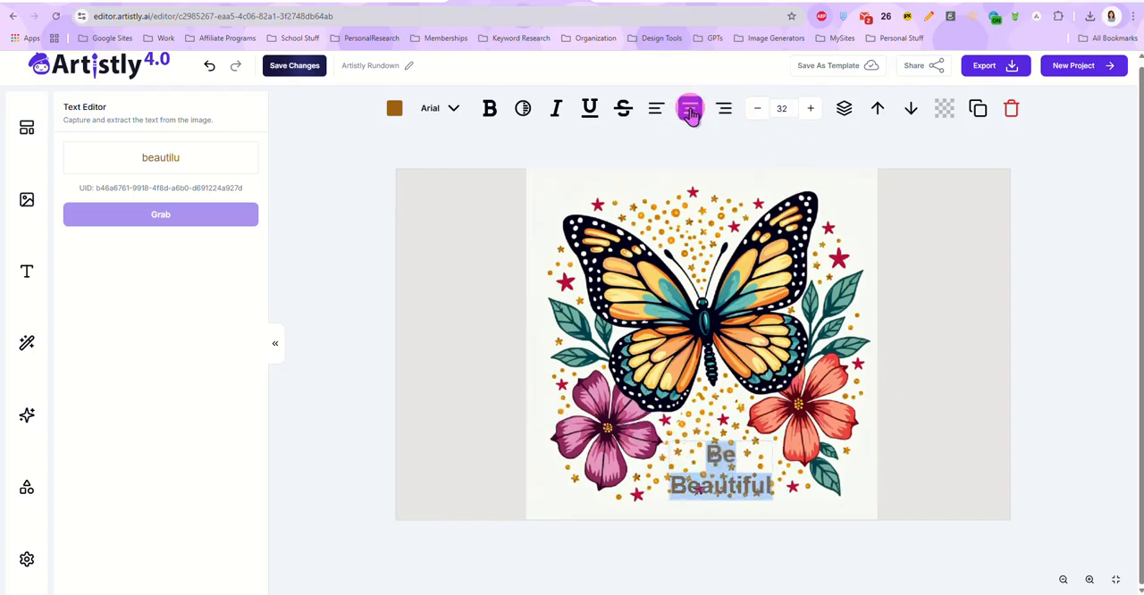
Step: Set the font of the "Be Beautiful" text to Agbalumo
left_click(439, 119)
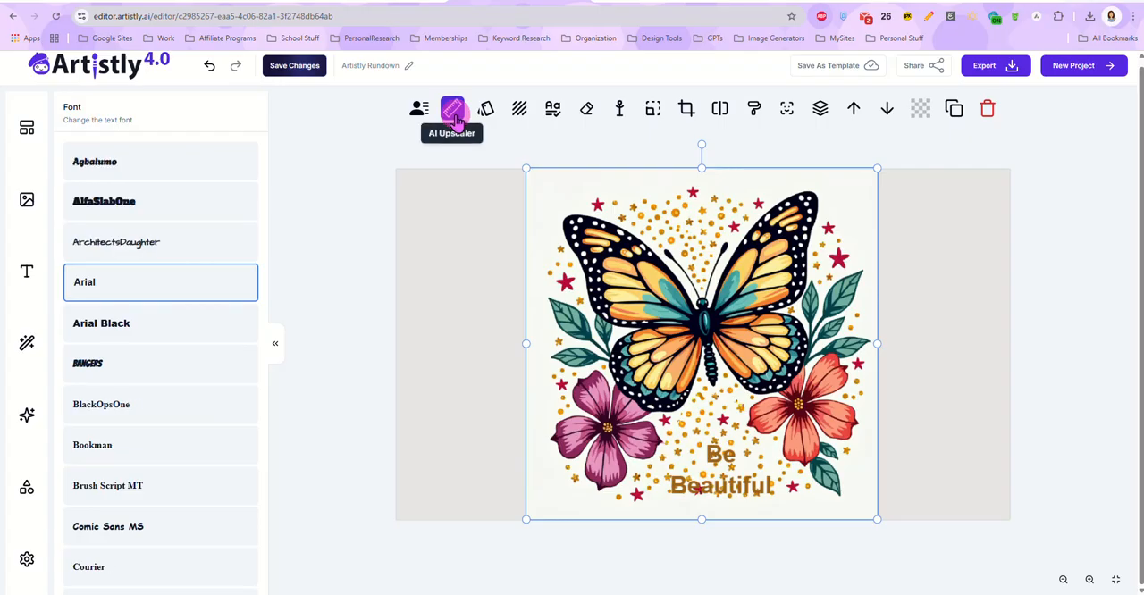
left_click(107, 166)
left_click(728, 461)
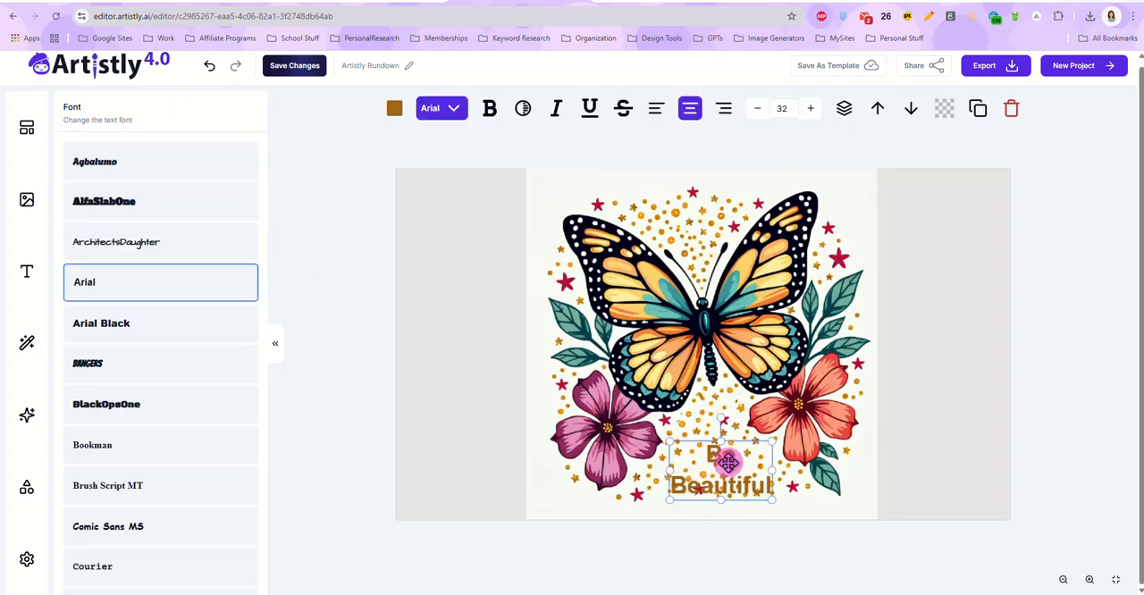
left_click(107, 157)
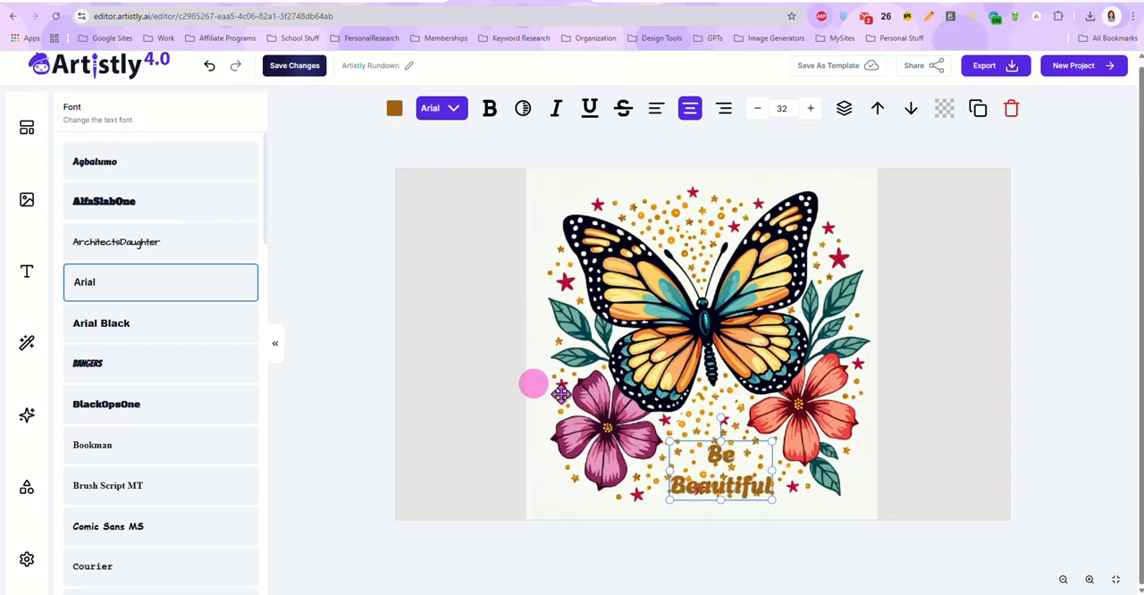
Step: Enlarge the "Be Beautiful" text to span the gap between the flowers and center it under the butterfly
left_click_drag(671, 443, 613, 409)
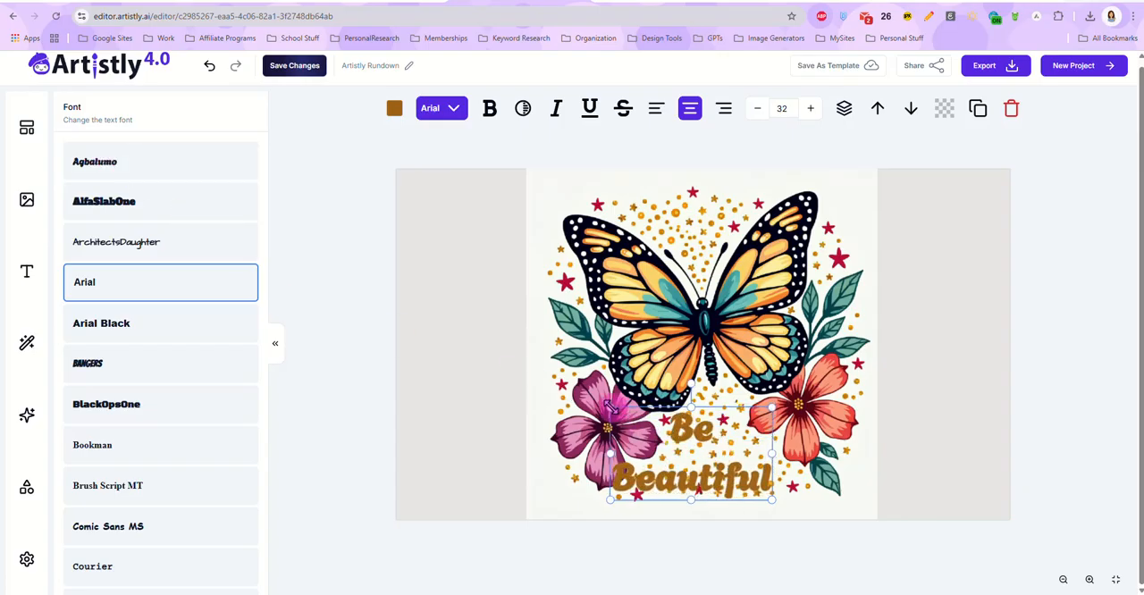
left_click_drag(735, 488, 748, 484)
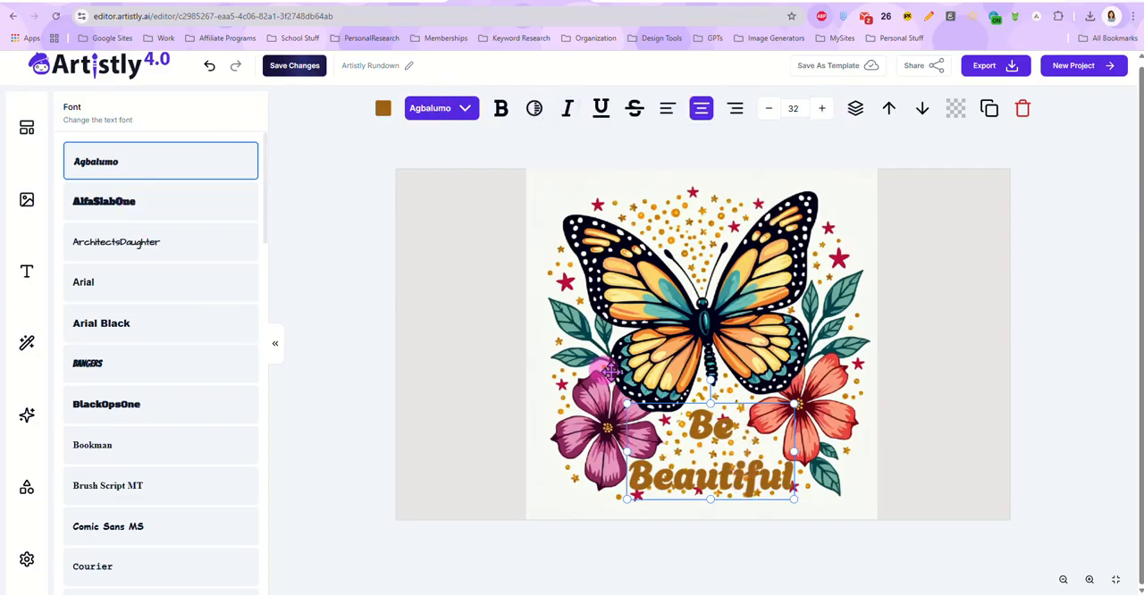
left_click_drag(740, 480, 735, 479)
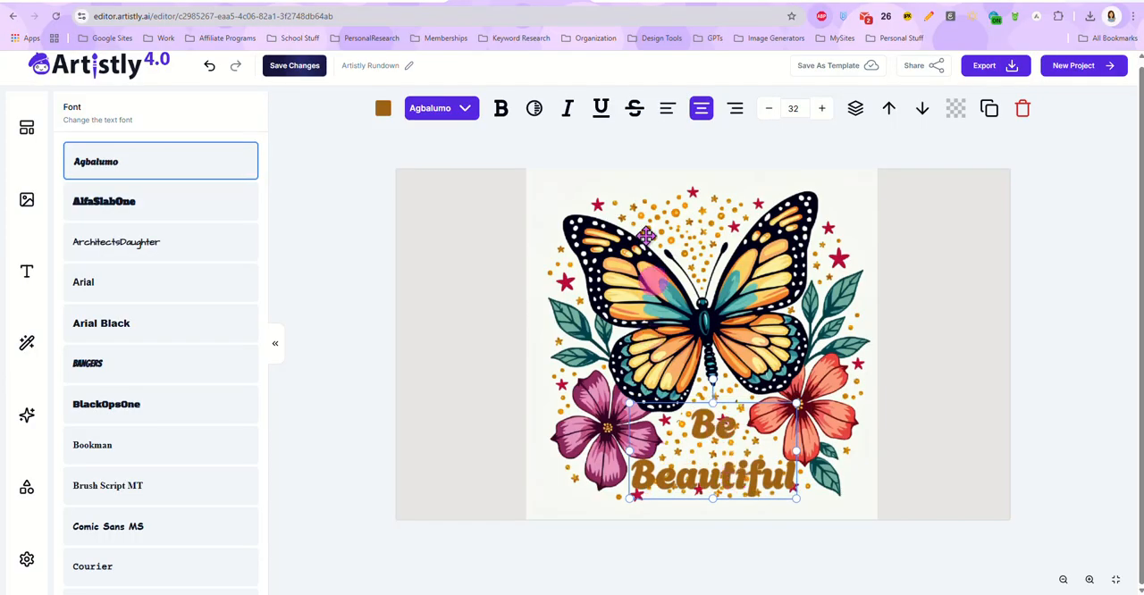
Step: Color the "Be Beautiful" text purple #9C27B0 and nudge it slightly up toward the butterfly
left_click(382, 108)
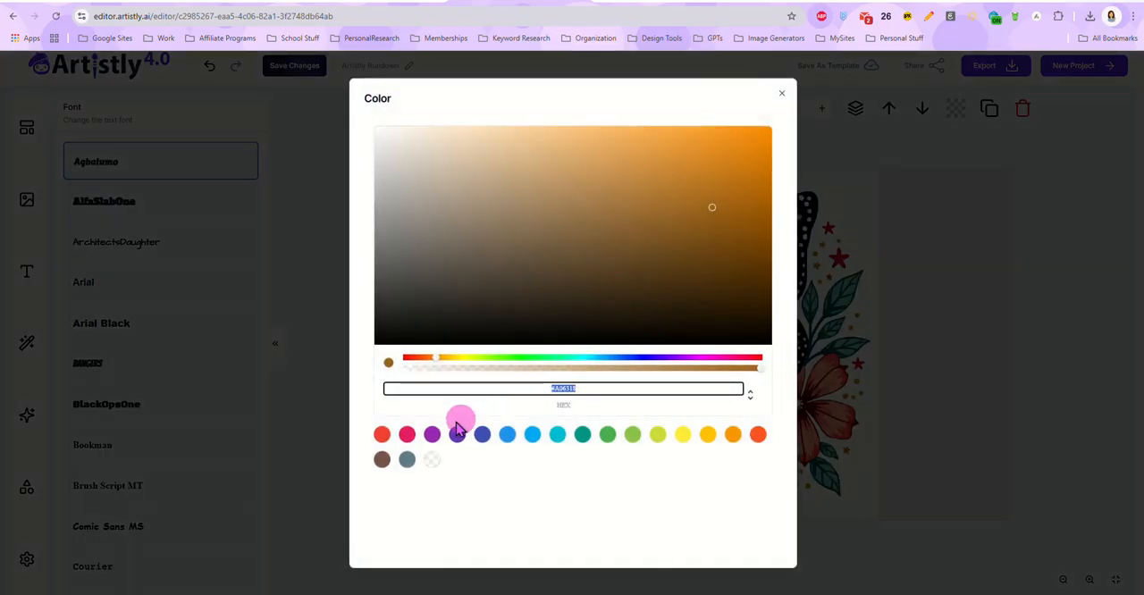
left_click(432, 434)
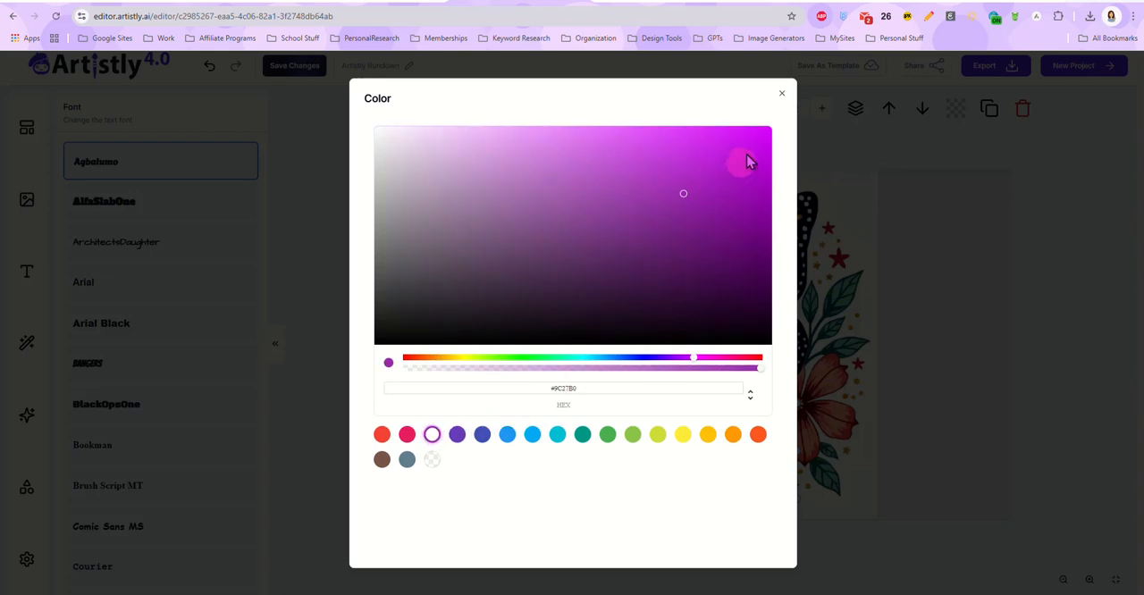
left_click(781, 96)
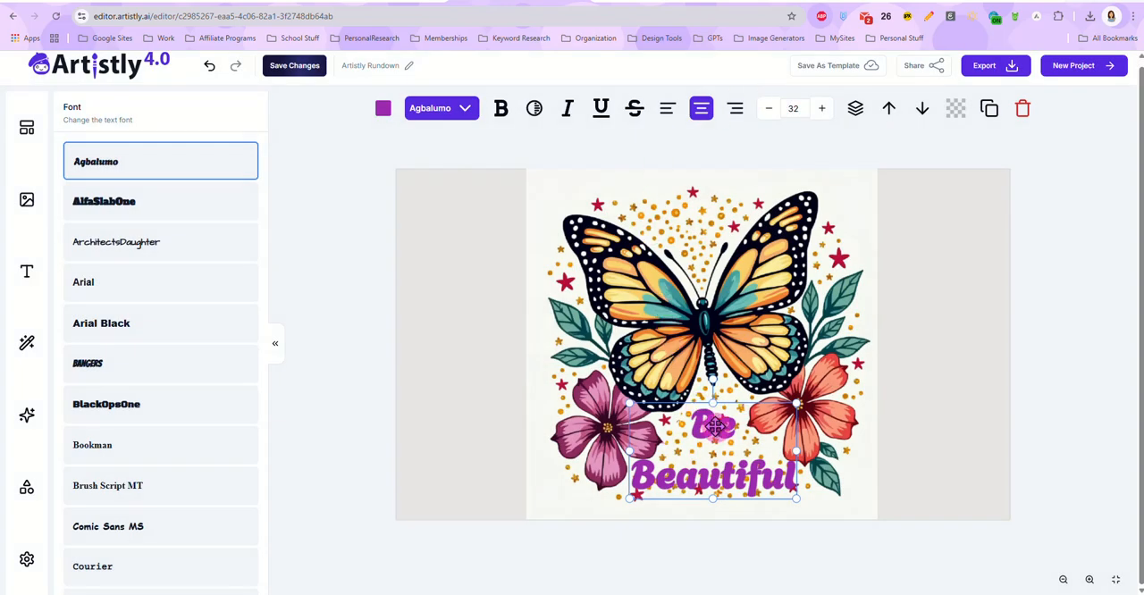
left_click_drag(715, 428, 716, 415)
left_click(1098, 346)
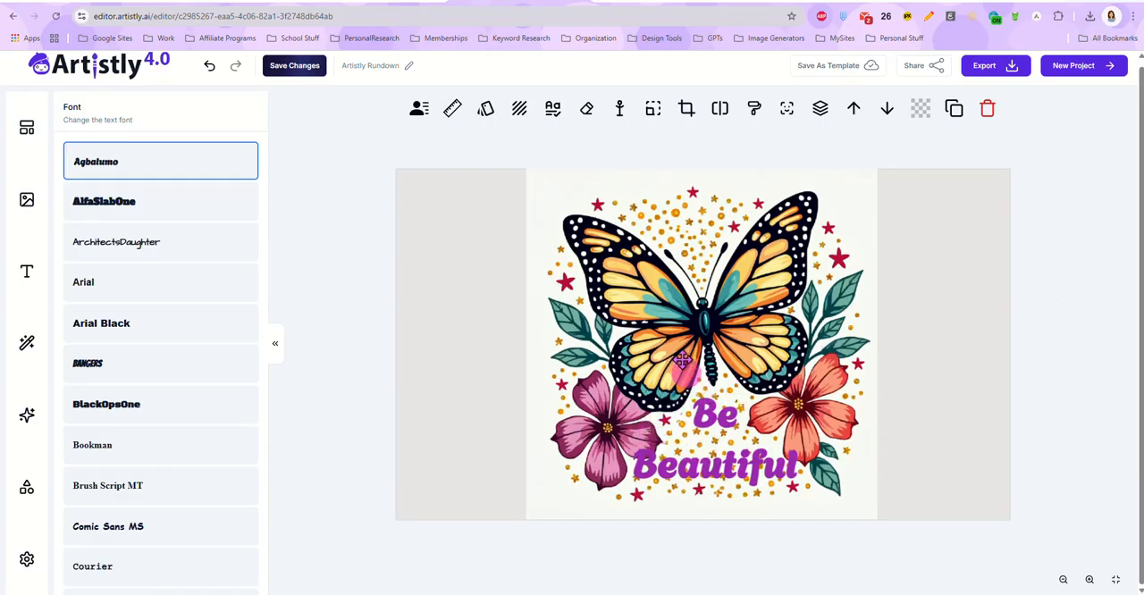
Step: Delete the butterfly image and the "Be Beautiful" text to empty the canvas
left_click(590, 195)
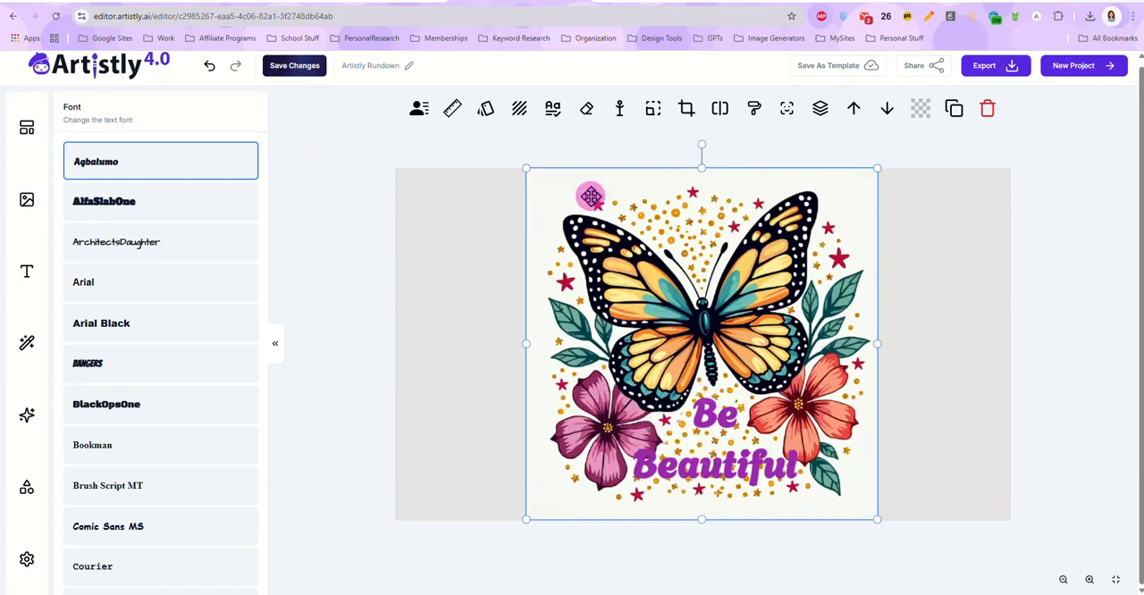
key("Delete")
left_click(709, 426)
key("Delete")
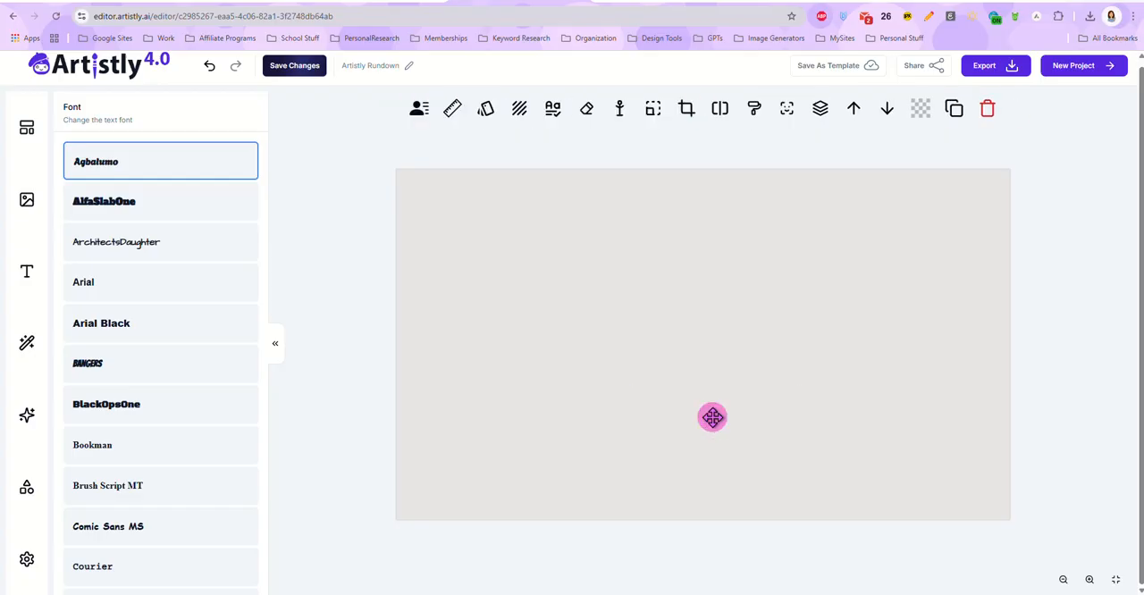
Step: Look through the pages of project images and open the AI Designer's image generator
left_click(27, 198)
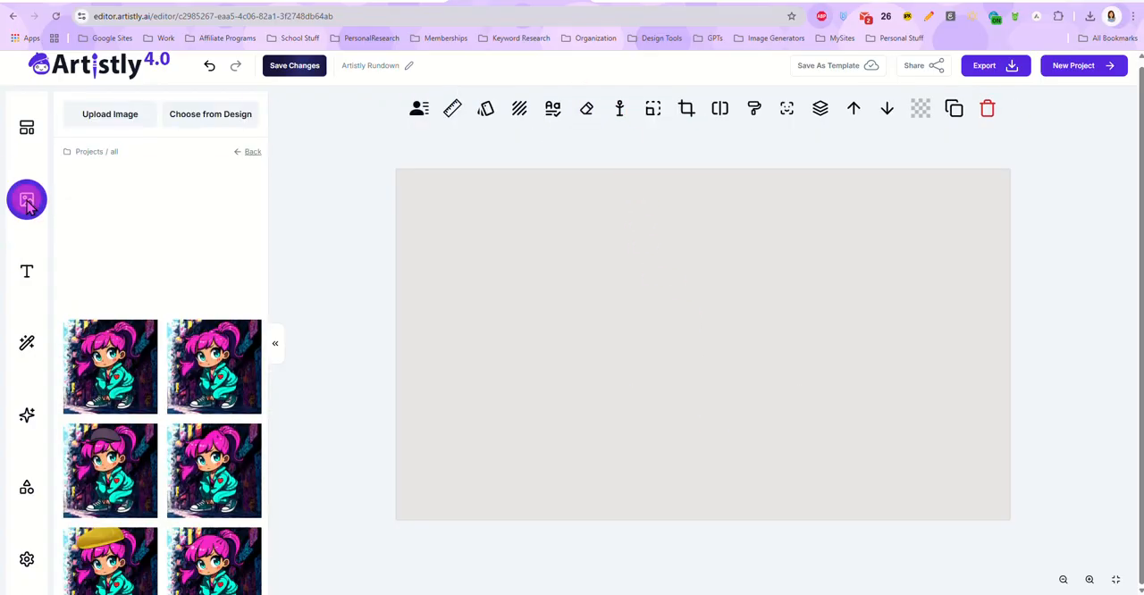
mouse_move(105, 261)
scroll(177, 273, "down", 2)
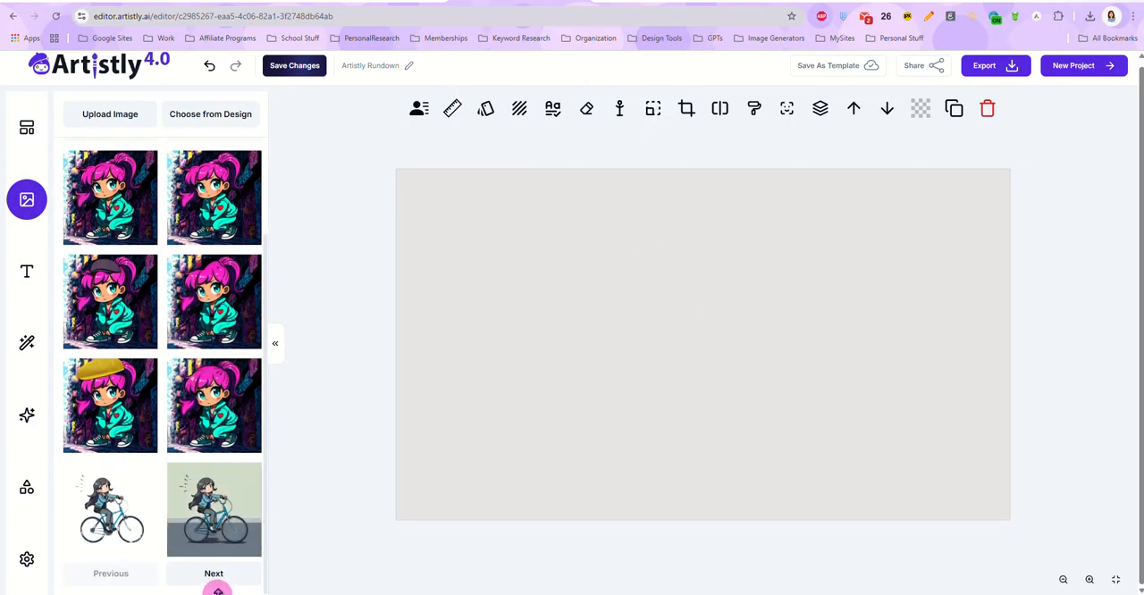
left_click(214, 576)
left_click(215, 576)
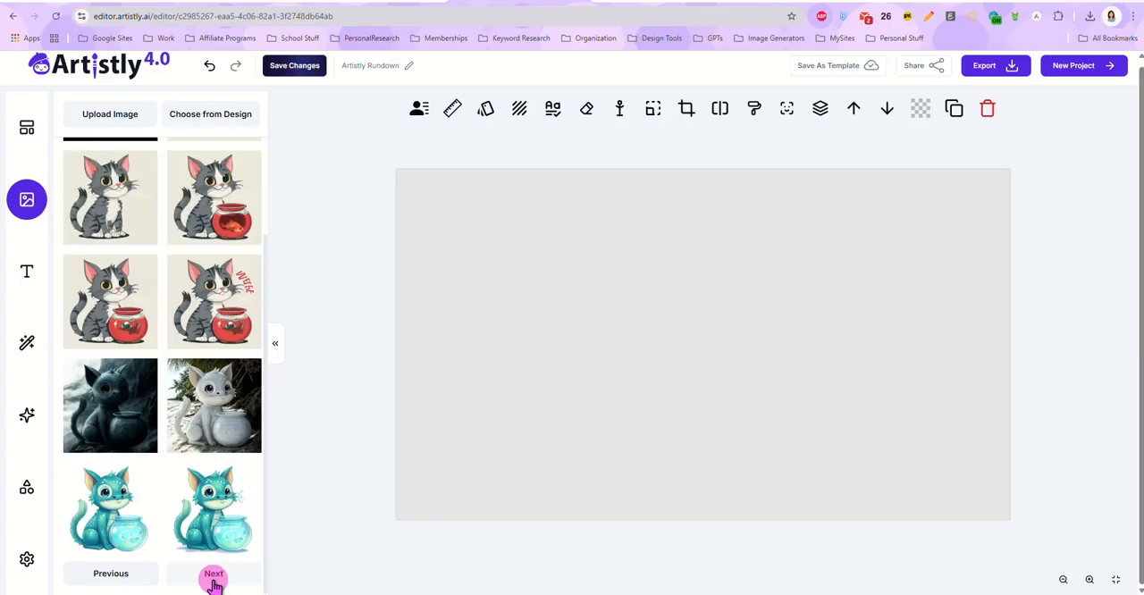
left_click(214, 576)
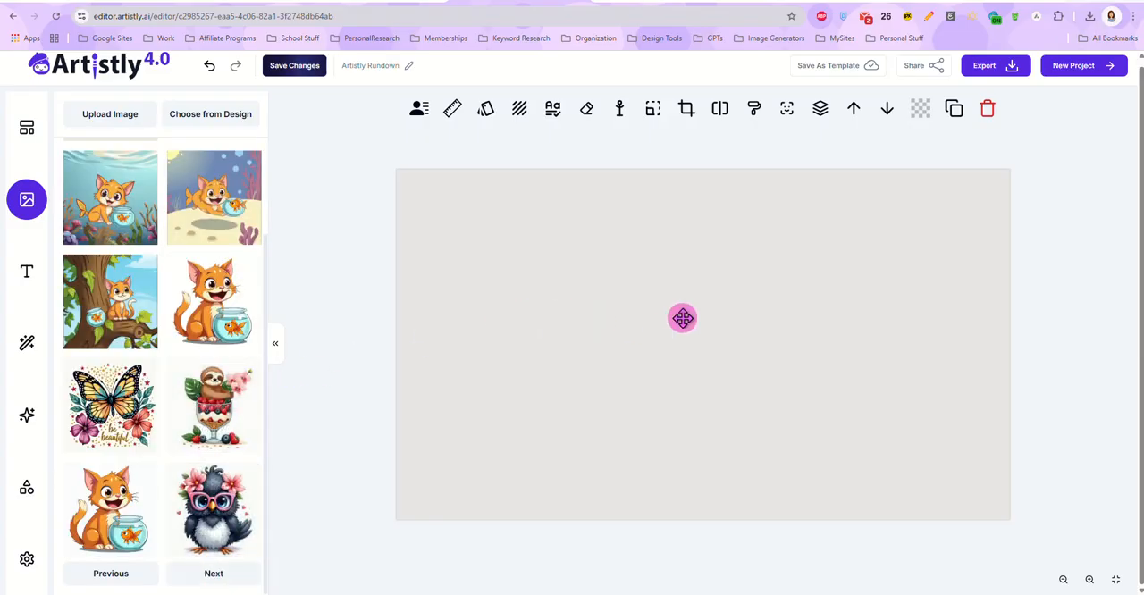
left_click(22, 351)
left_click(28, 420)
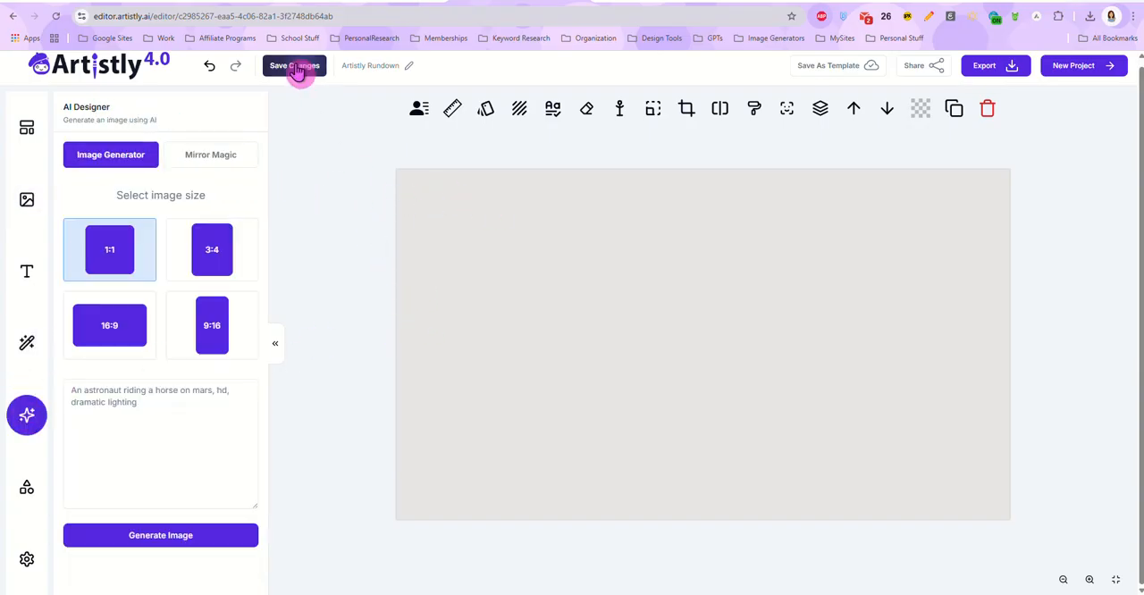
Step: Switch to the Airtable Prompt Library and copy the full prompt of the "Granny - Ideogram" record in People & Characters
left_click(364, 4)
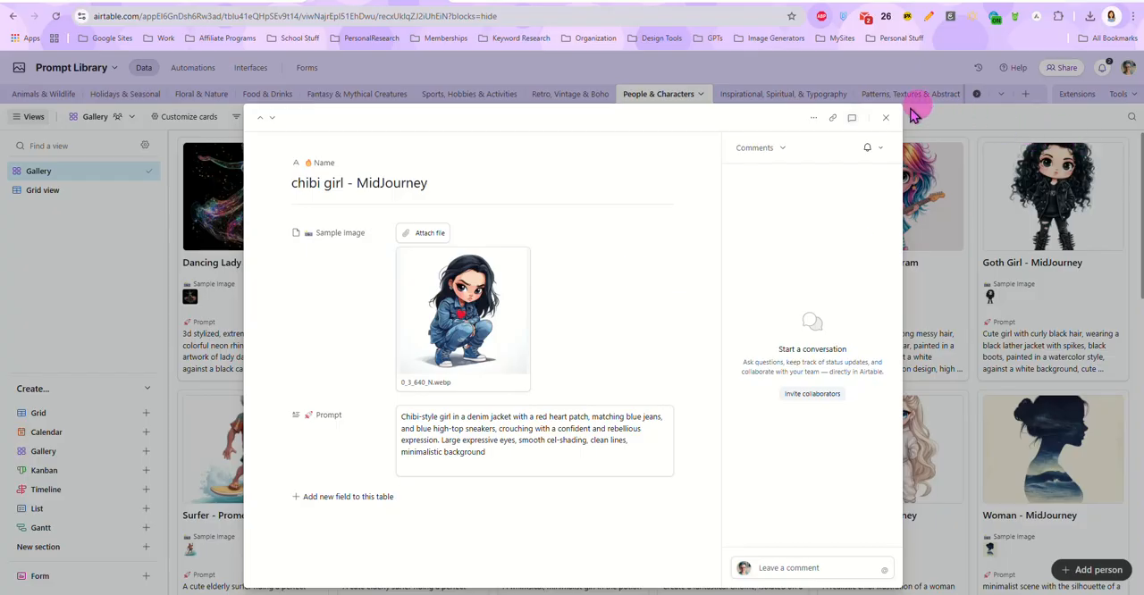
left_click(892, 117)
scroll(798, 309, "down", 5)
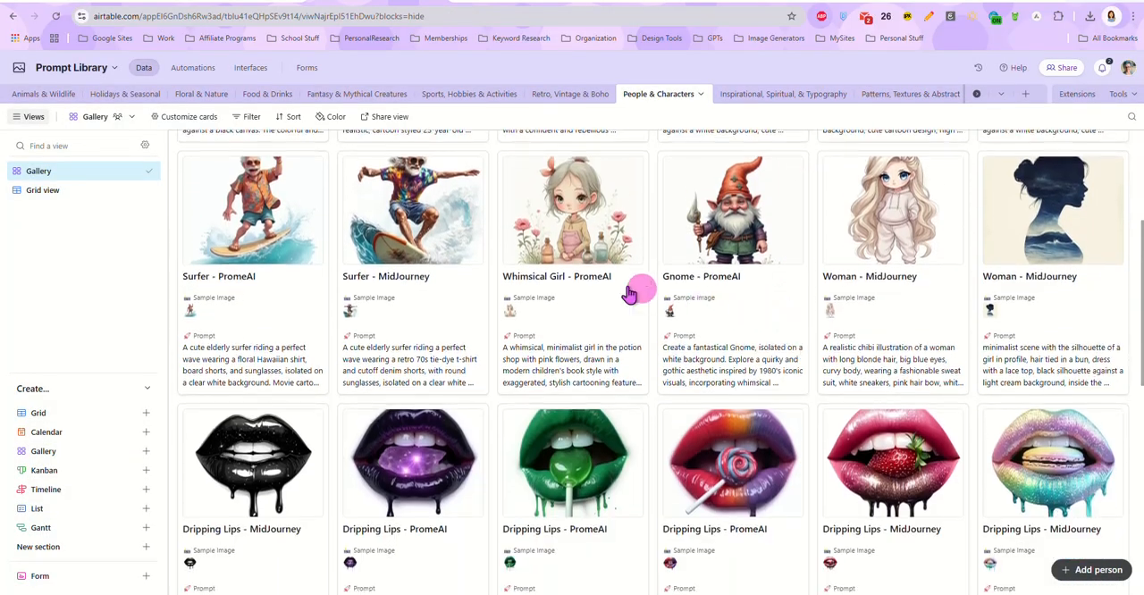
scroll(628, 325, "down", 5)
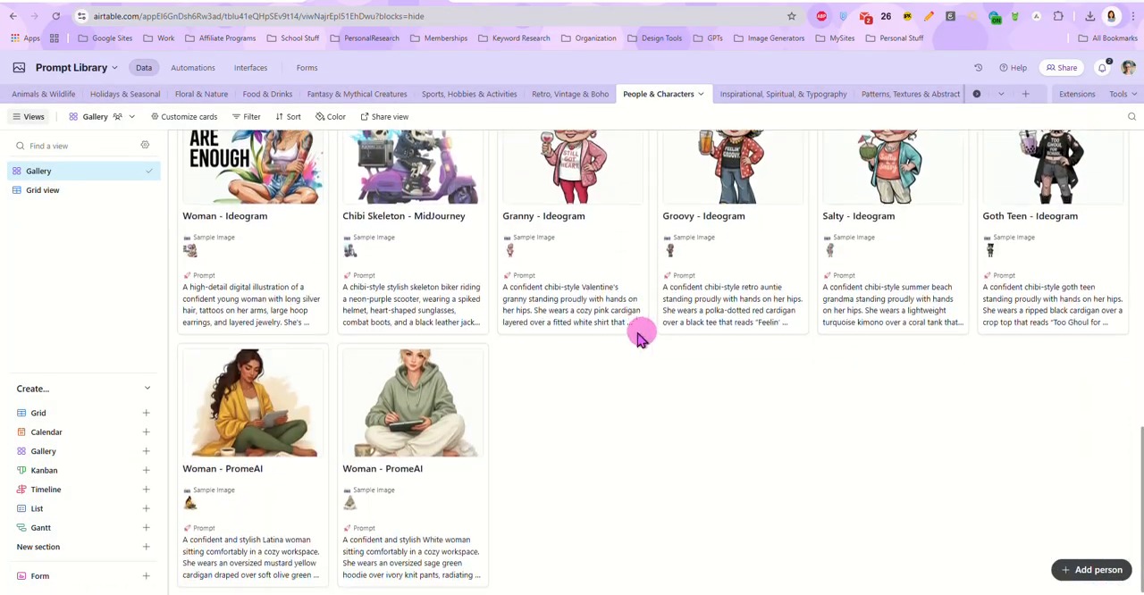
left_click(603, 330)
left_click(587, 426)
key("ctrl+a")
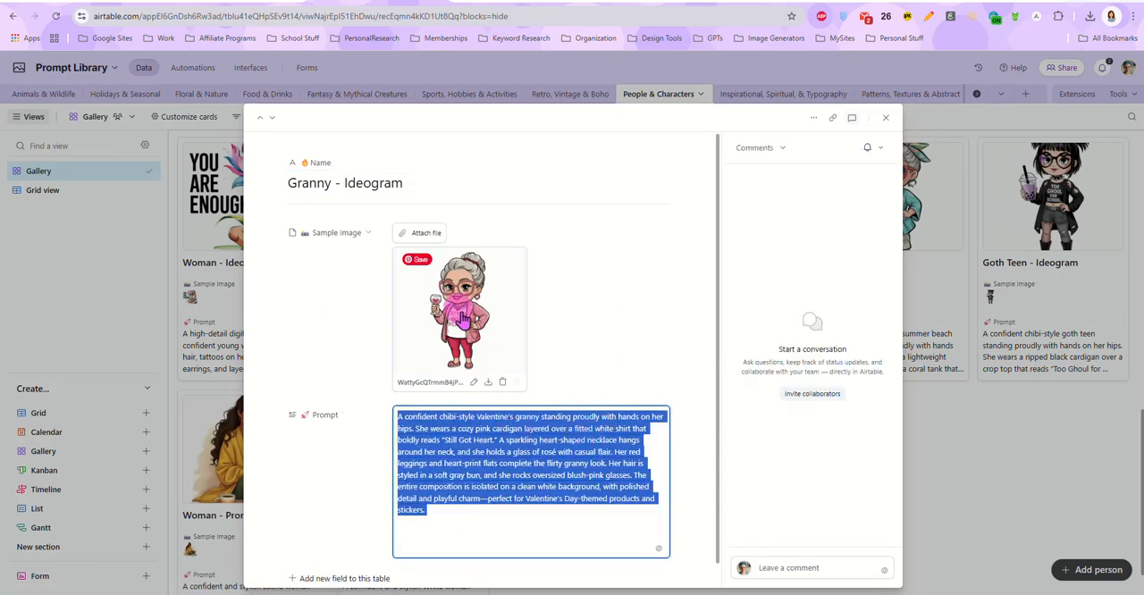
Step: Return to Artistly and generate a 1:1 image in the AI Designer from the copied granny prompt
left_click(497, 6)
left_click(163, 434)
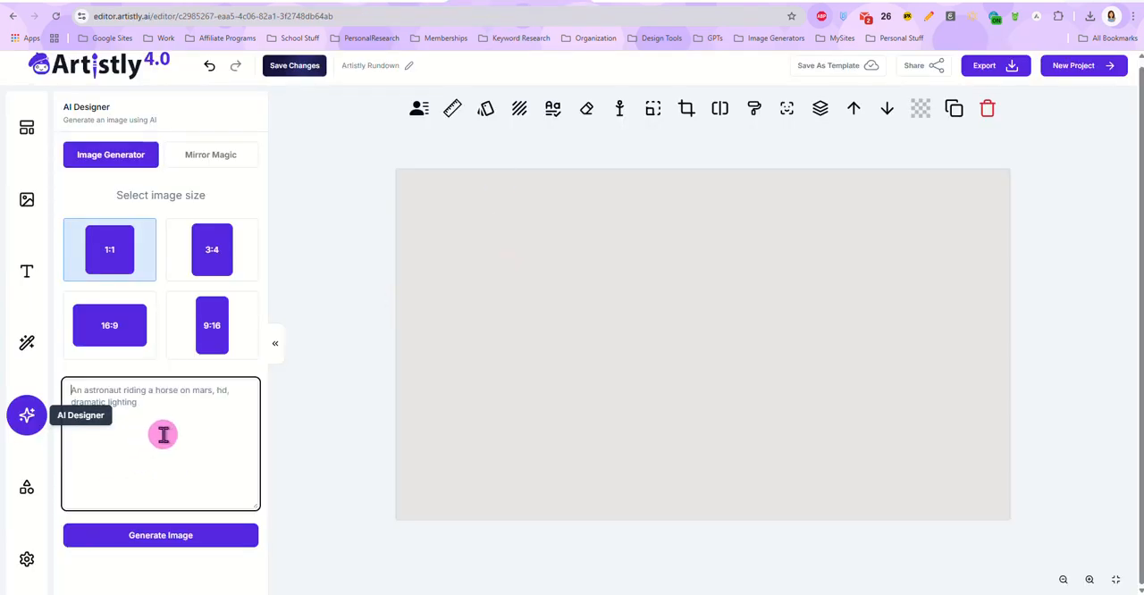
key("ctrl+v")
left_click(181, 560)
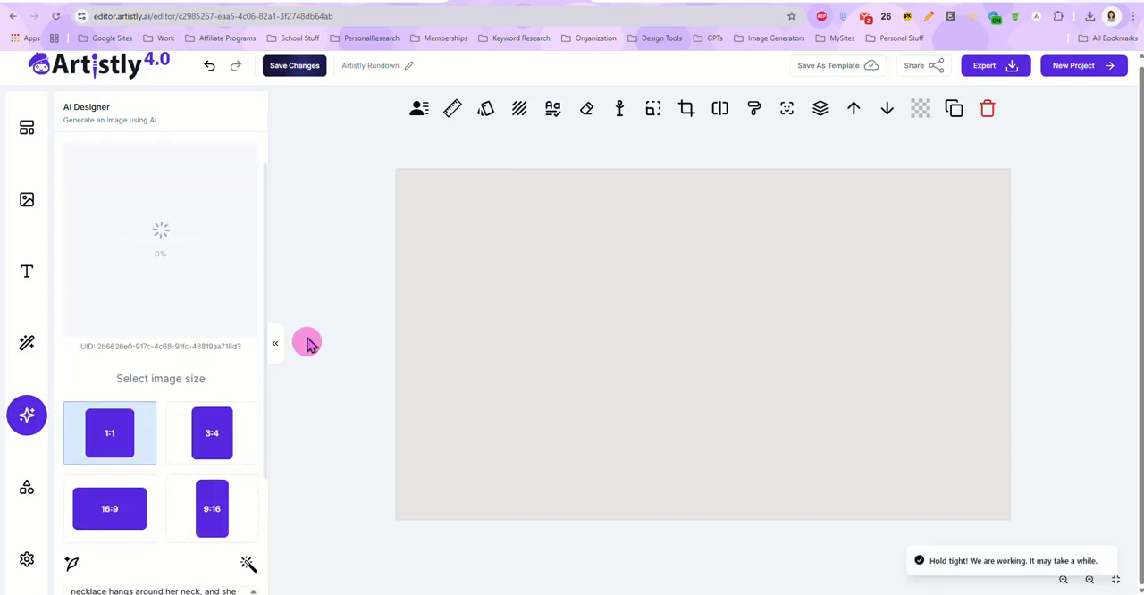
Step: Switch to the Airtable Prompt Library and copy the full prompt of the "70's Vibe - PromeAI" record in Retro, Vintage & Boho
left_click(347, 3)
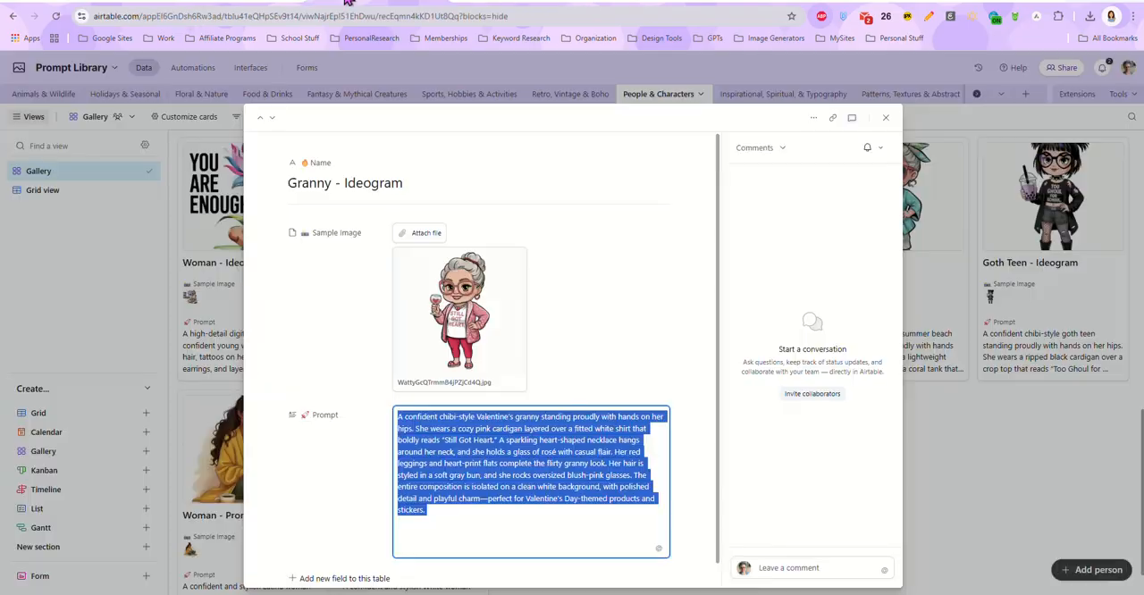
left_click(884, 118)
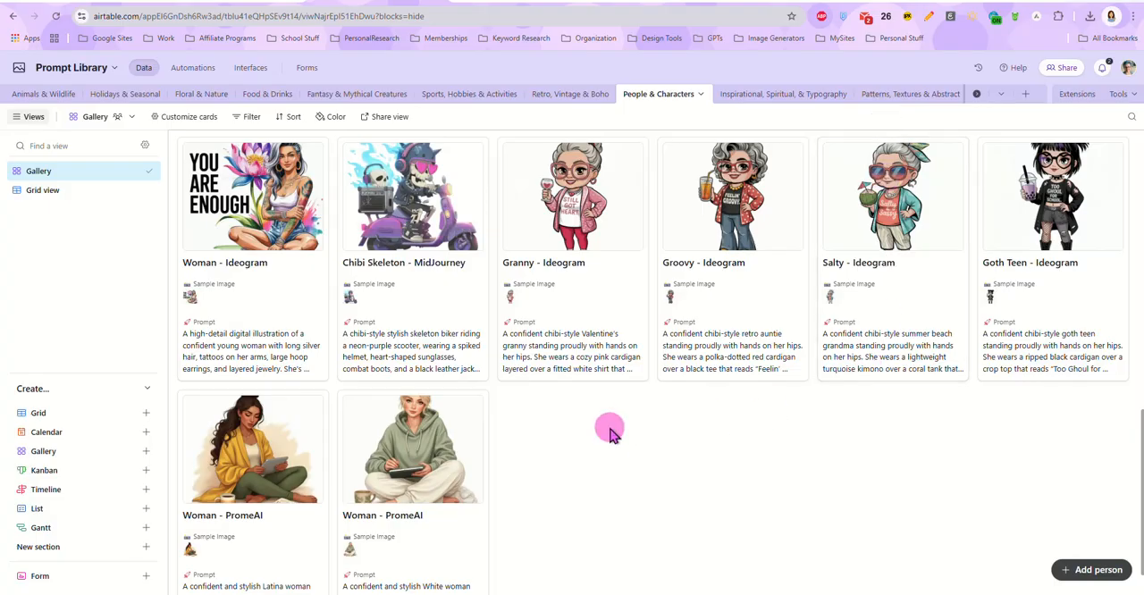
scroll(608, 420, "down", 1)
left_click(565, 95)
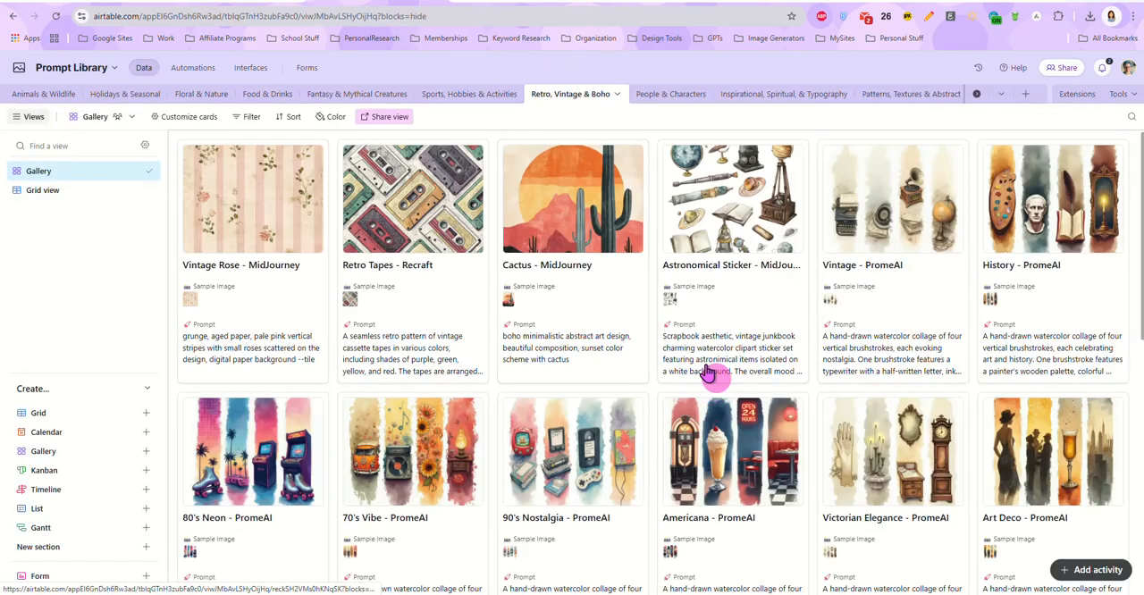
scroll(656, 306, "down", 3)
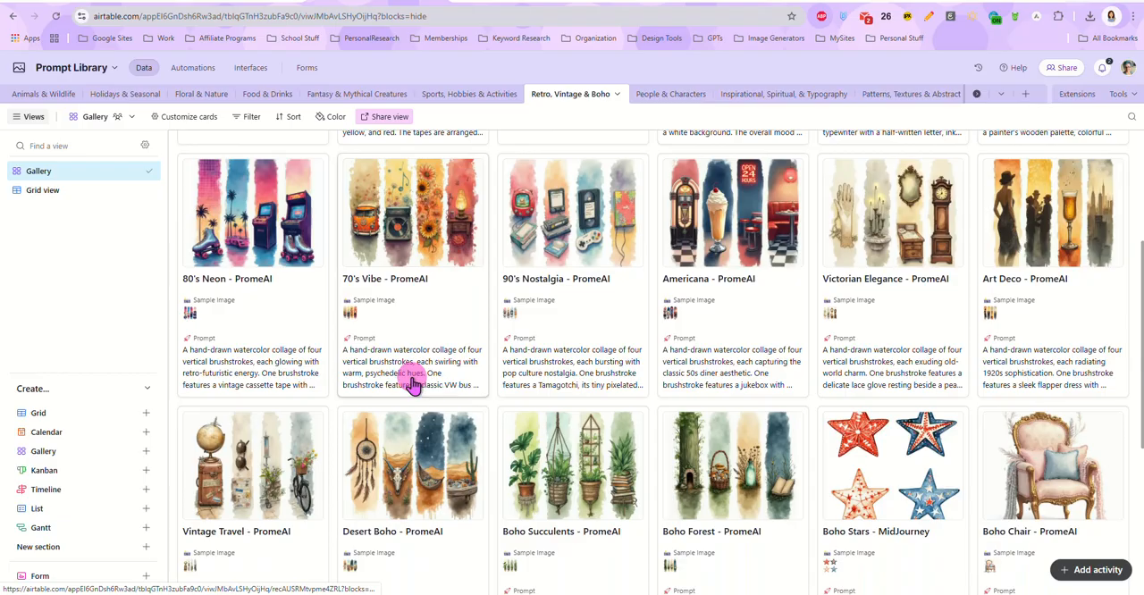
left_click(412, 382)
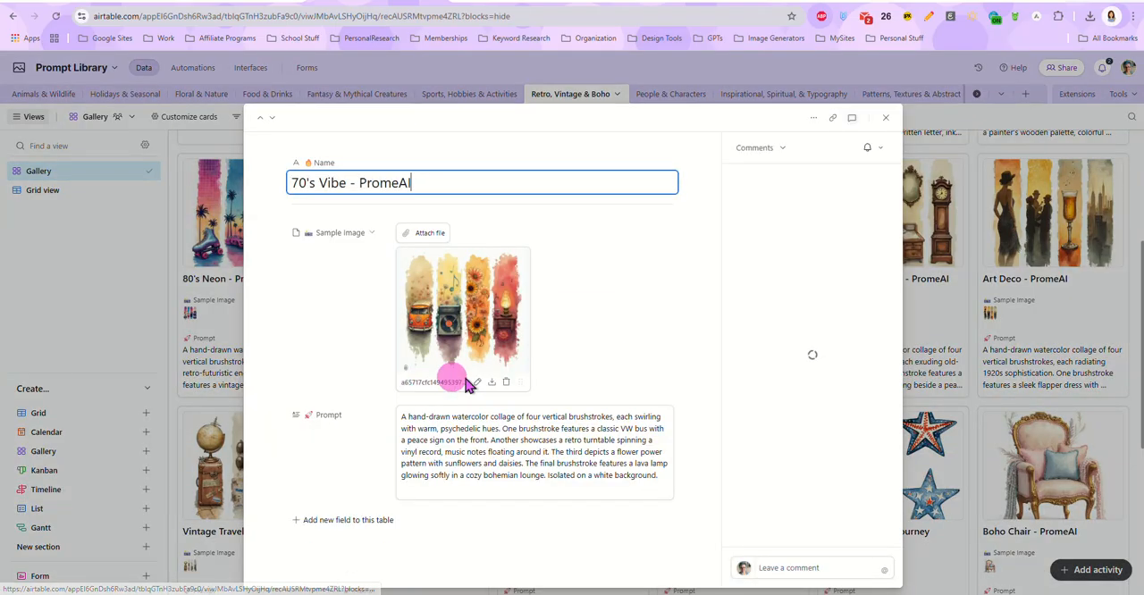
left_click(538, 476)
key("ctrl+a")
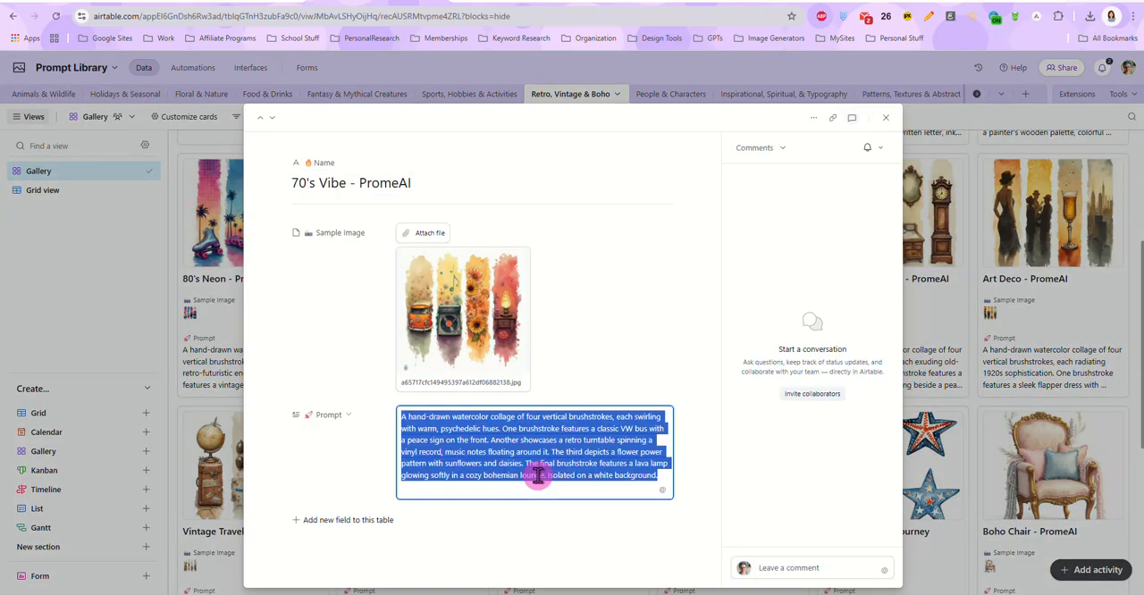
Step: Return to Artistly, place the generated granny image on the canvas and generate a 1:1 image from the copied 70's Vibe prompt
left_click(506, 5)
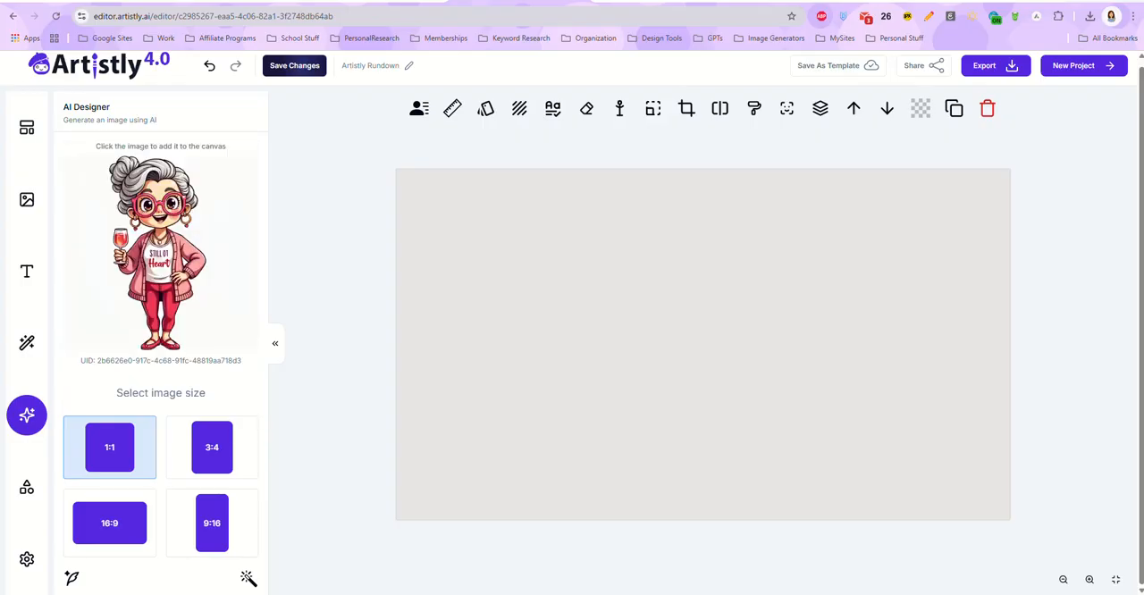
left_click(159, 259)
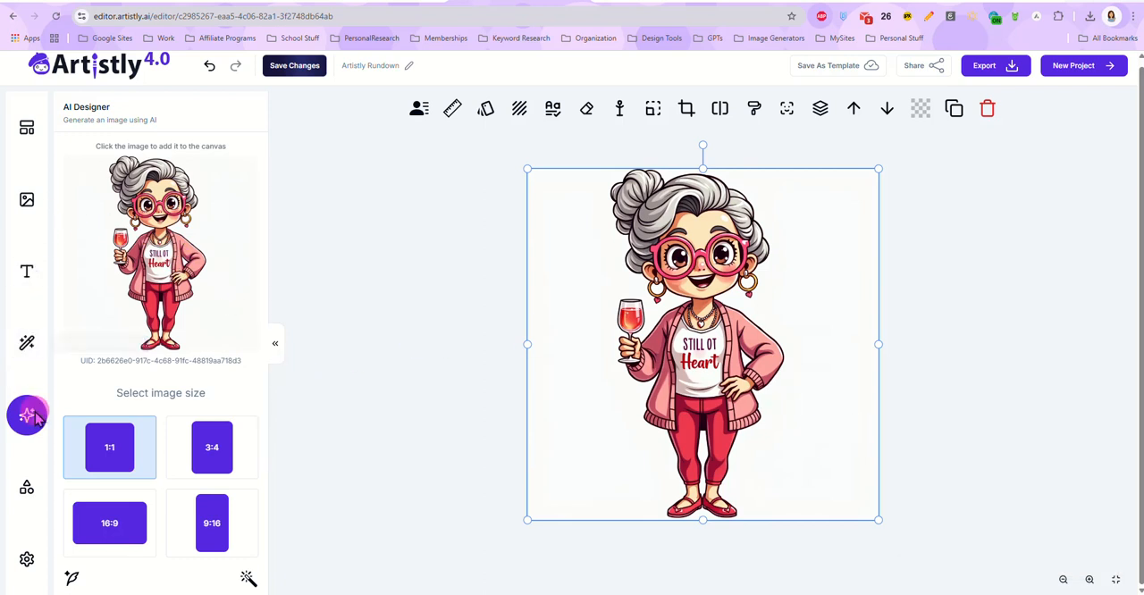
scroll(161, 347, "down", 3)
left_click(161, 460)
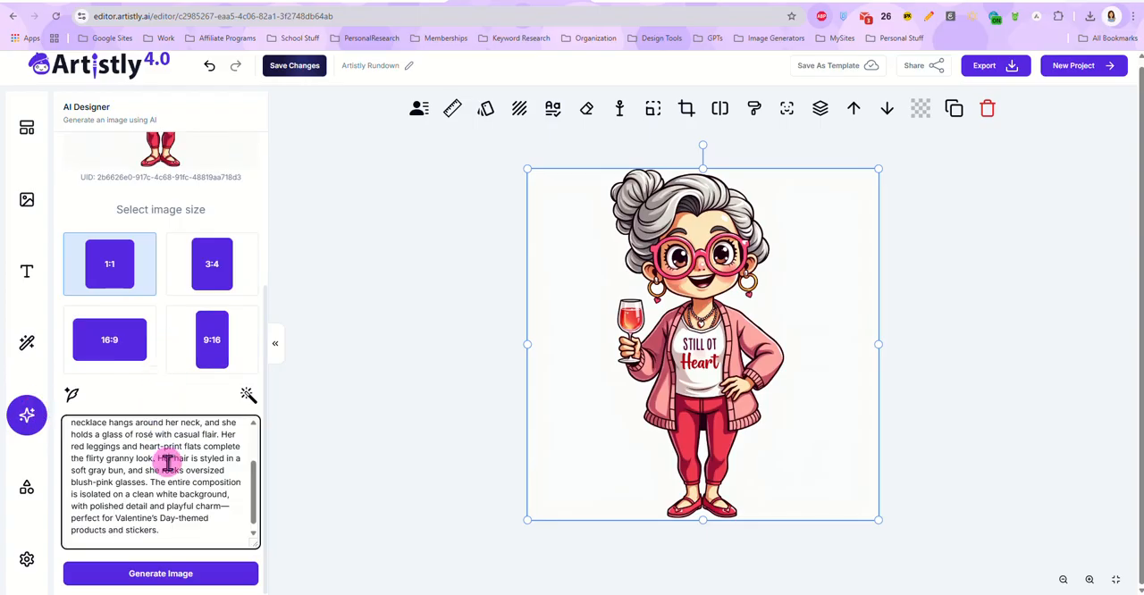
key("ctrl+a")
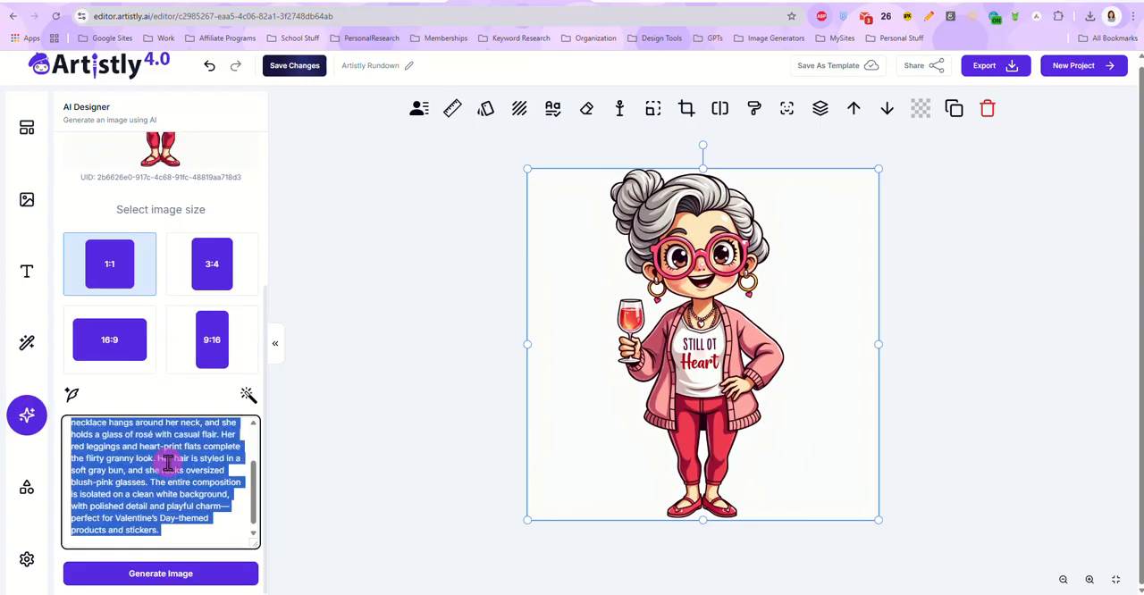
key("ctrl+v")
left_click(160, 573)
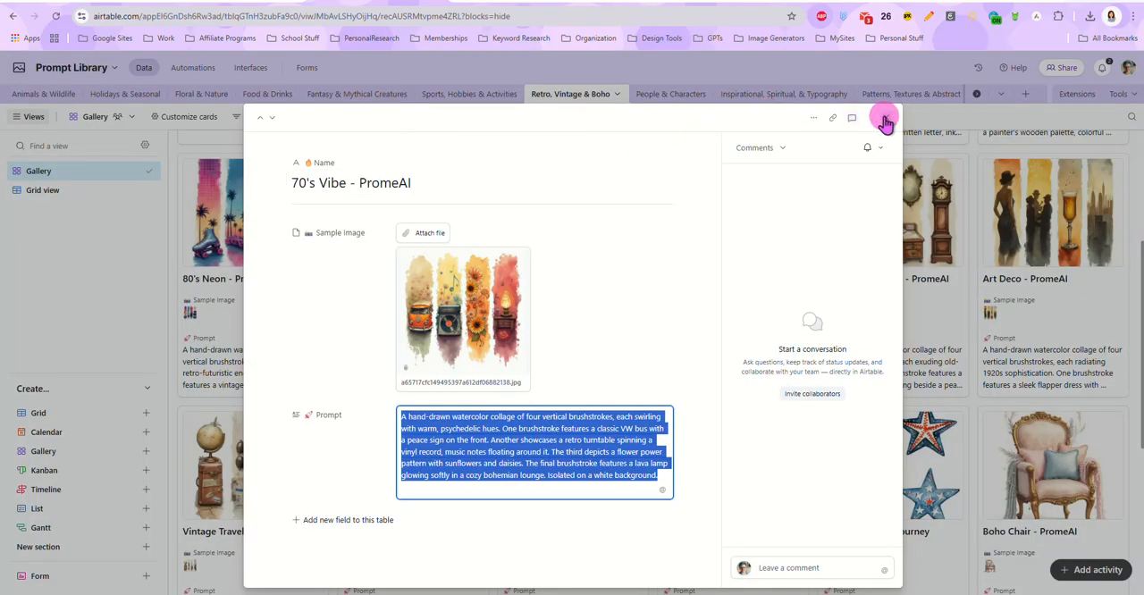
Step: In the Airtable Prompt Library, close the 70's Vibe record and copy the full prompt of the "Retro Dad - Ideogram" record
left_click(880, 114)
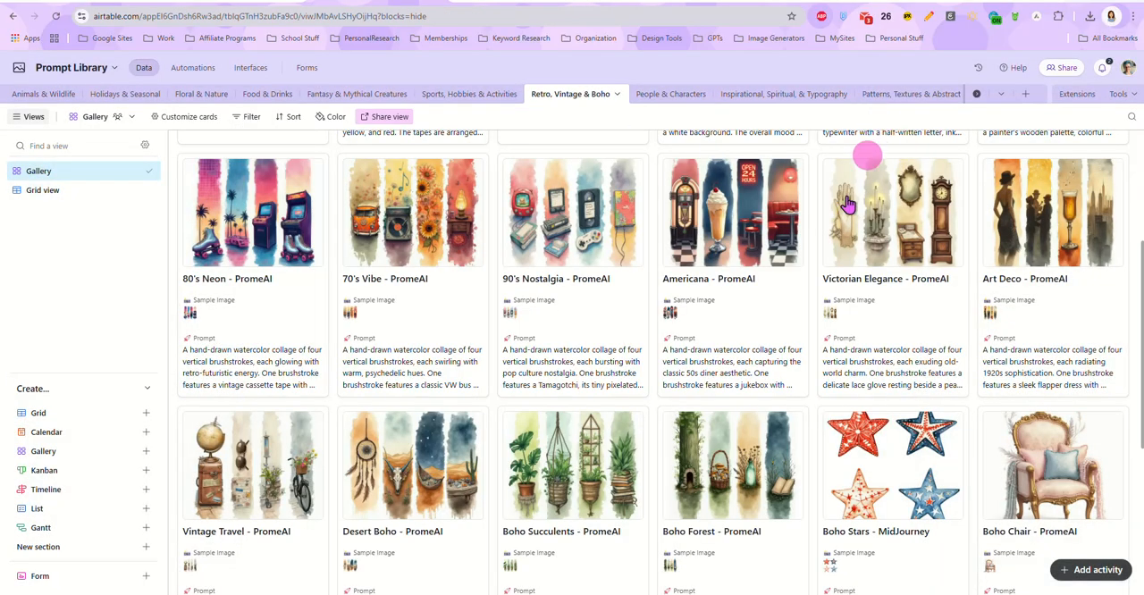
scroll(847, 205, "down", 4)
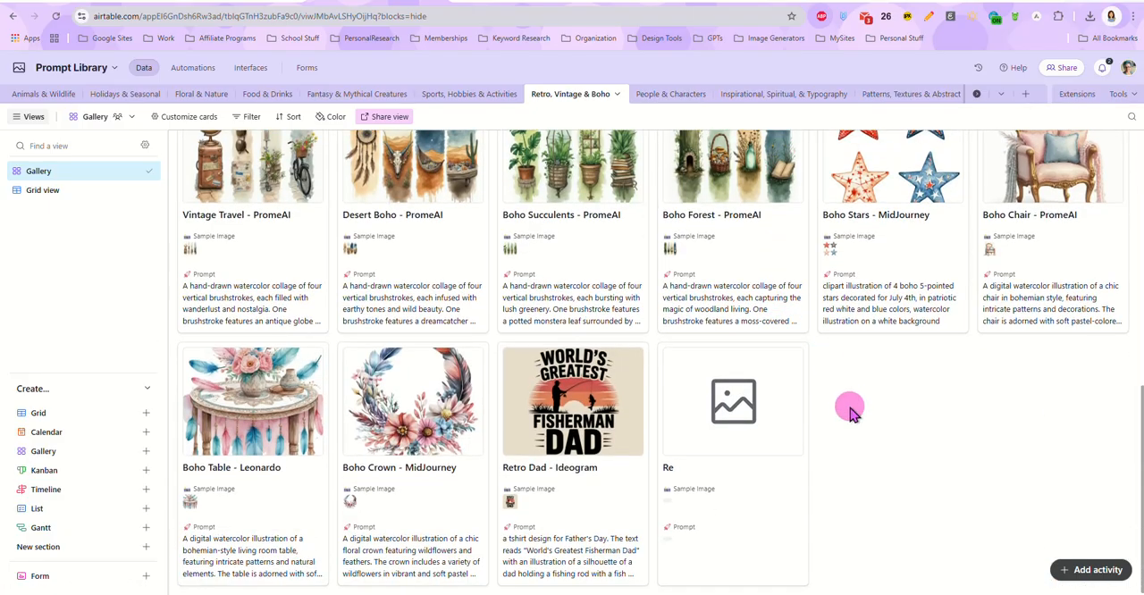
left_click(570, 552)
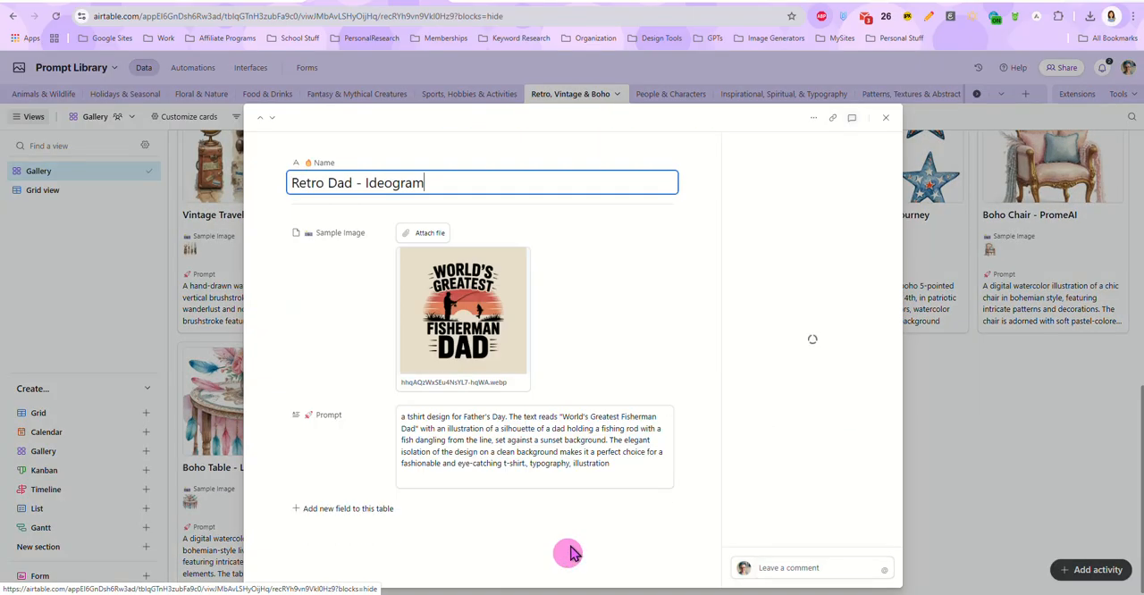
triple_click(528, 433)
key("ctrl+c")
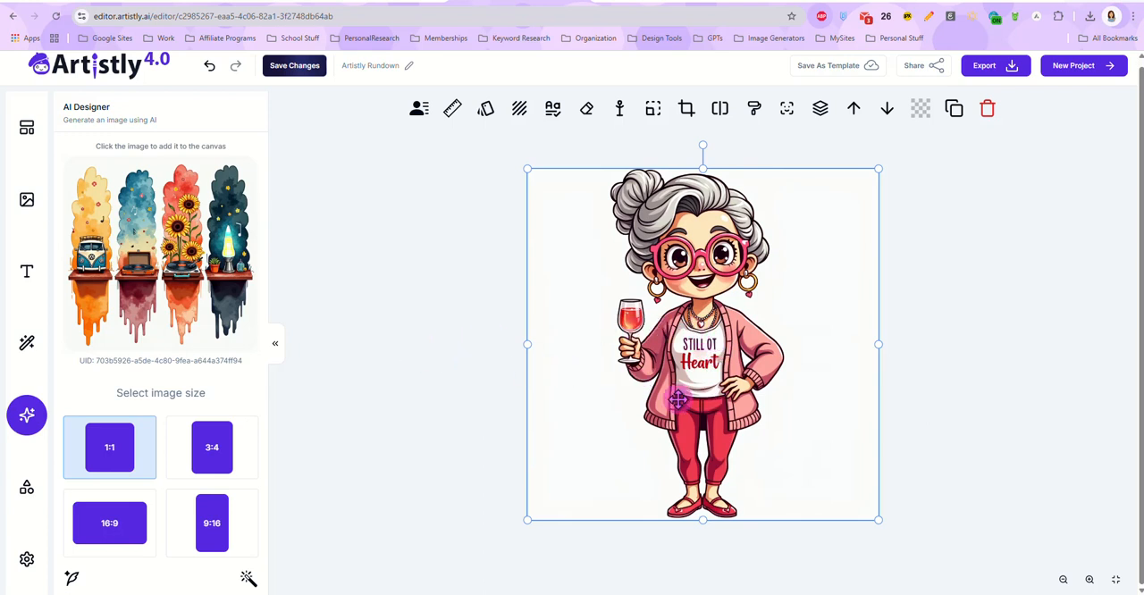
Step: Return to Artistly and replace the granny image on the canvas with the generated four-brushstroke collage
key("Delete")
left_click(159, 249)
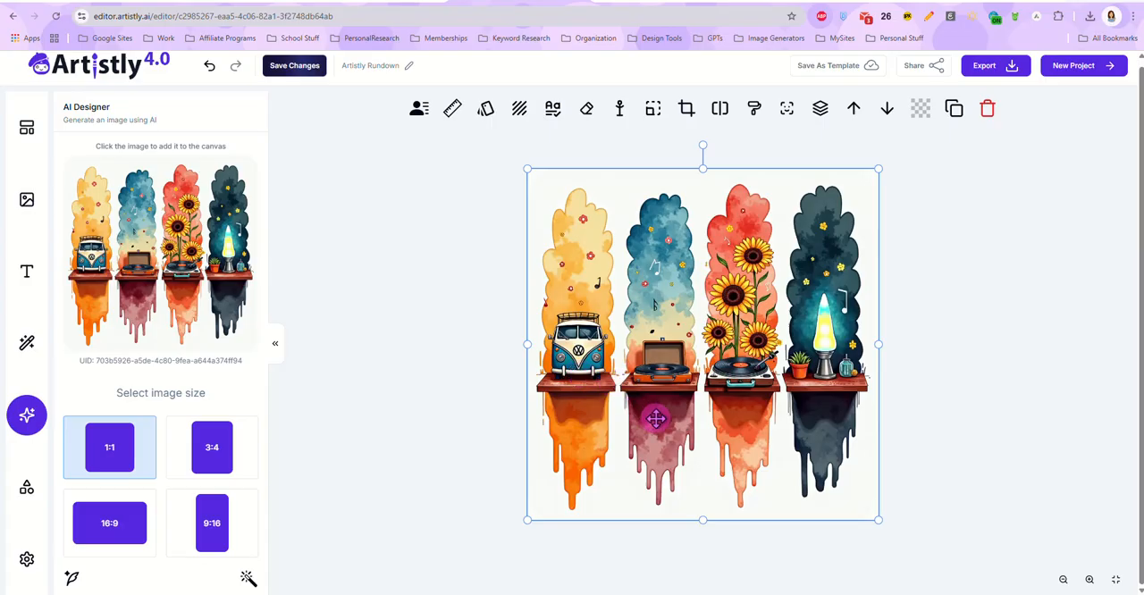
Step: Delete the collage from the canvas and generate a 1:1 image in the AI Designer from the copied Retro Dad prompt
key("Delete")
scroll(140, 340, "down", 2)
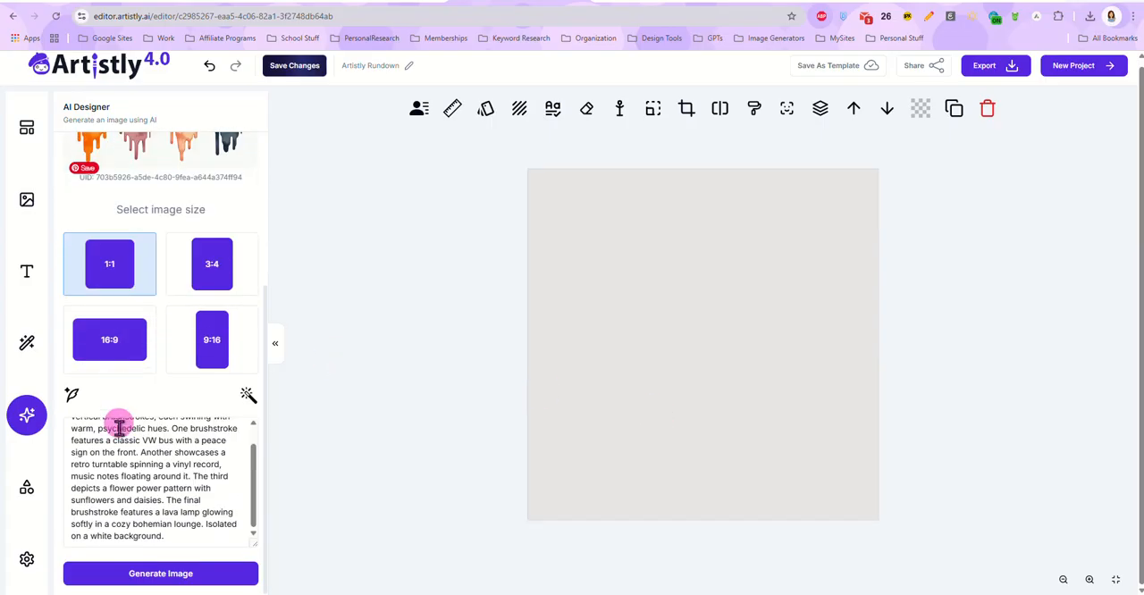
triple_click(134, 451)
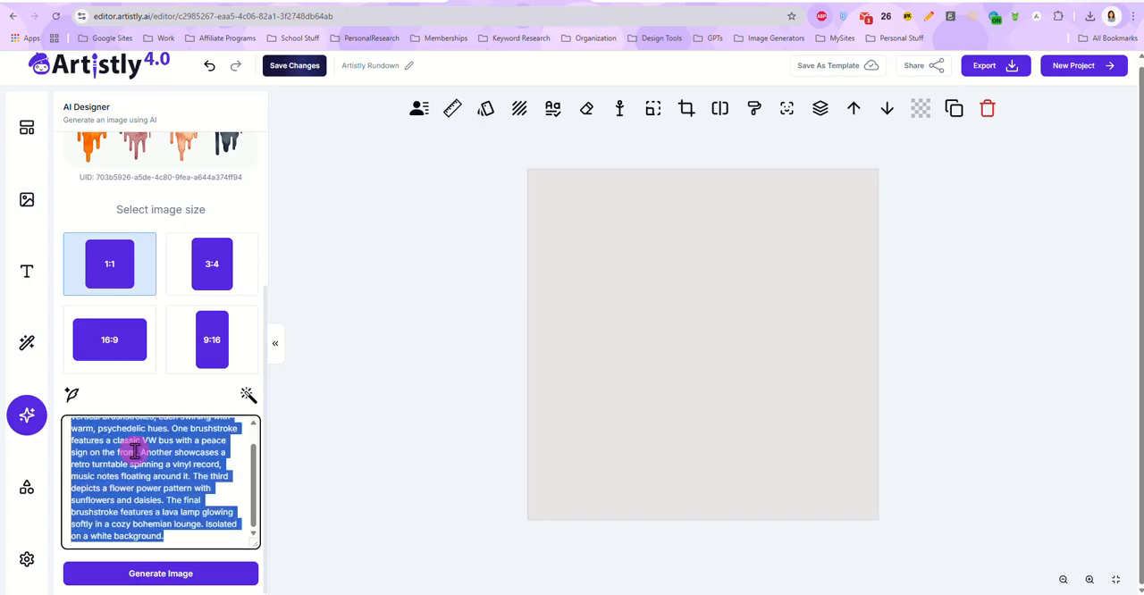
key("ctrl+v")
left_click(161, 574)
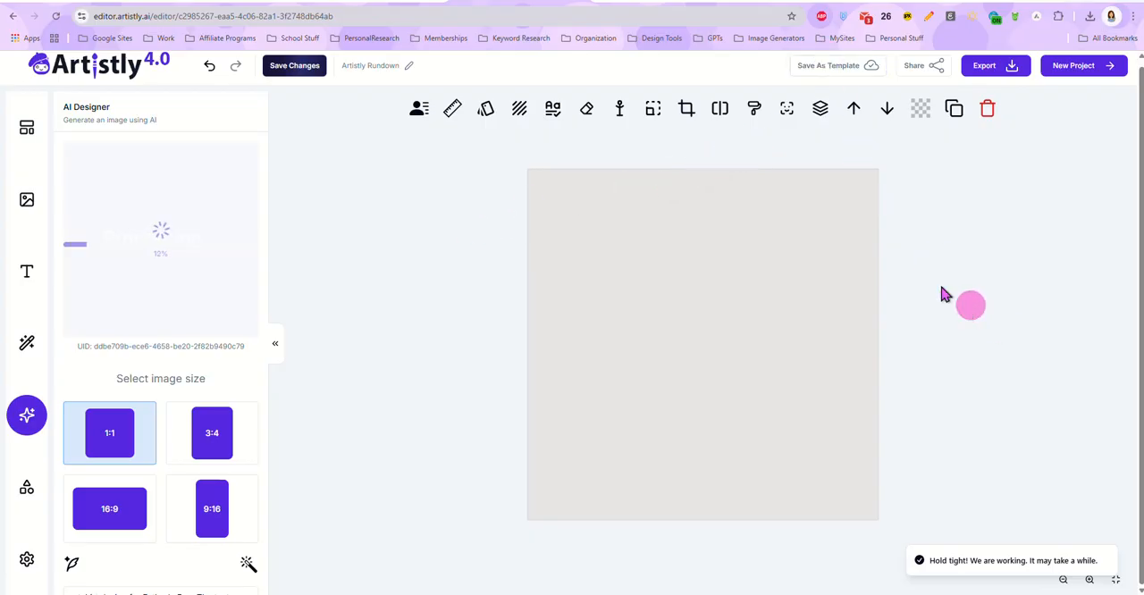
Step: Switch to the Airtable Prompt Library and browse the Patterns, Textures & Abstract, Inspirational, Spiritual, & Typography and Holidays & Seasonal galleries
left_click(383, 2)
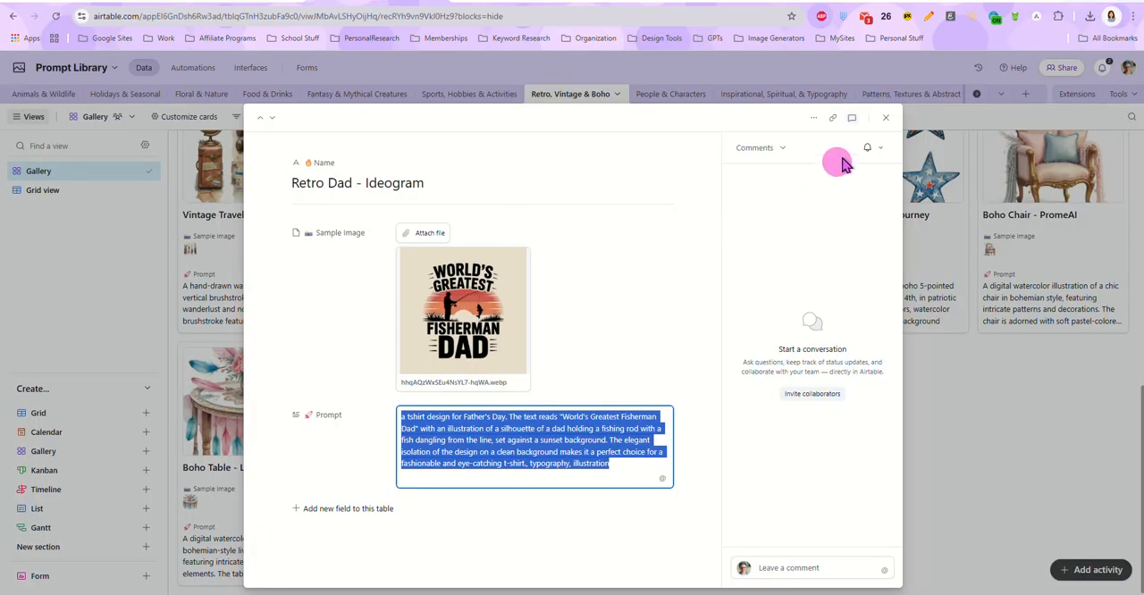
left_click(888, 118)
left_click(888, 94)
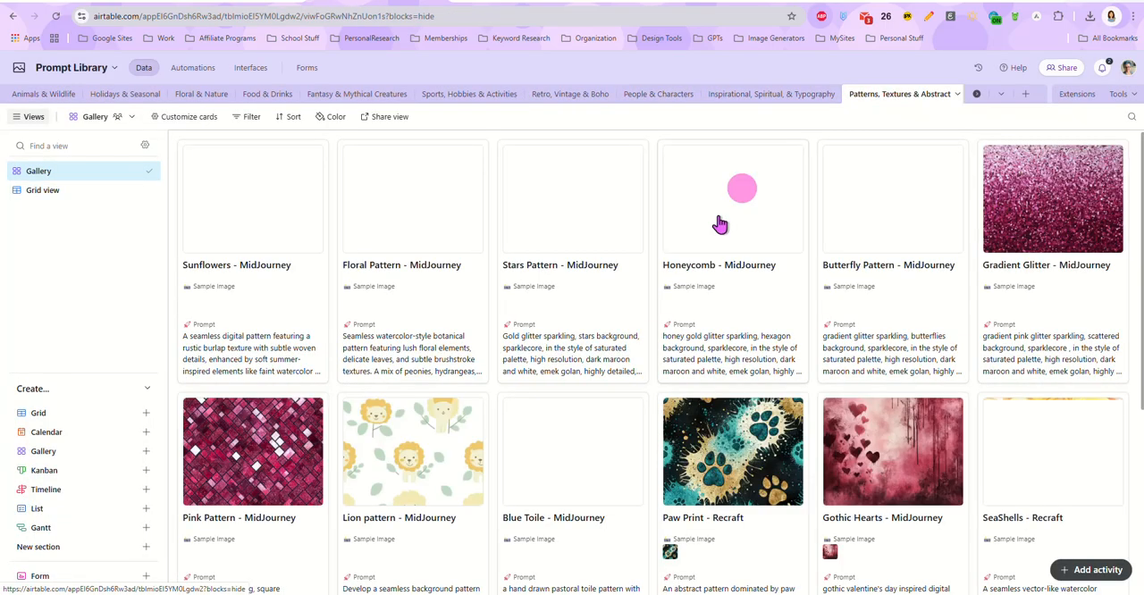
scroll(613, 353, "down", 1)
scroll(603, 364, "down", 3)
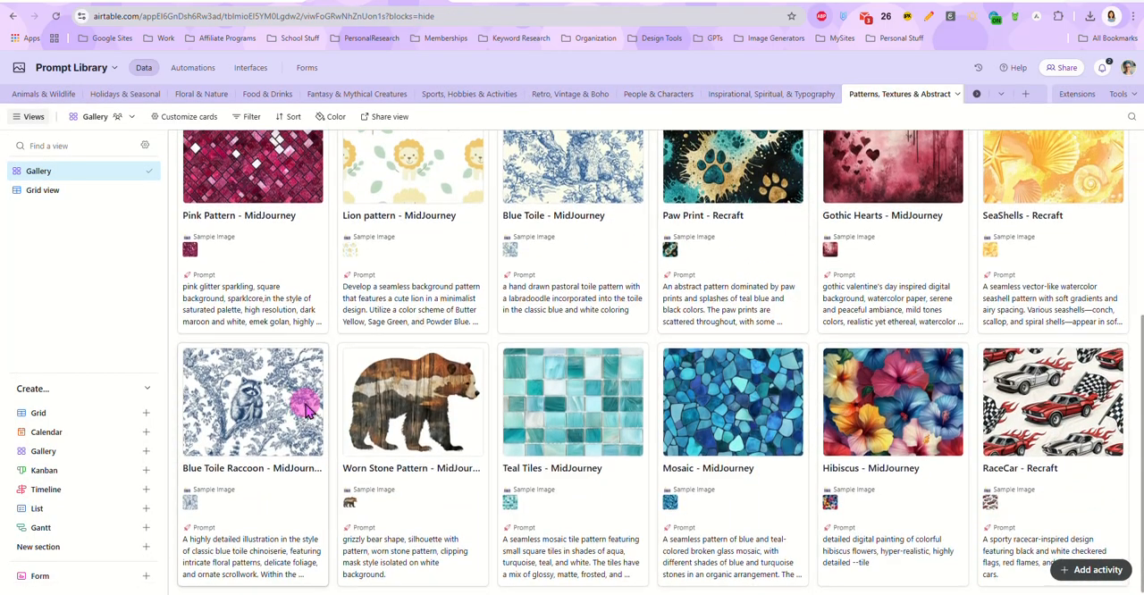
scroll(302, 357, "up", 4)
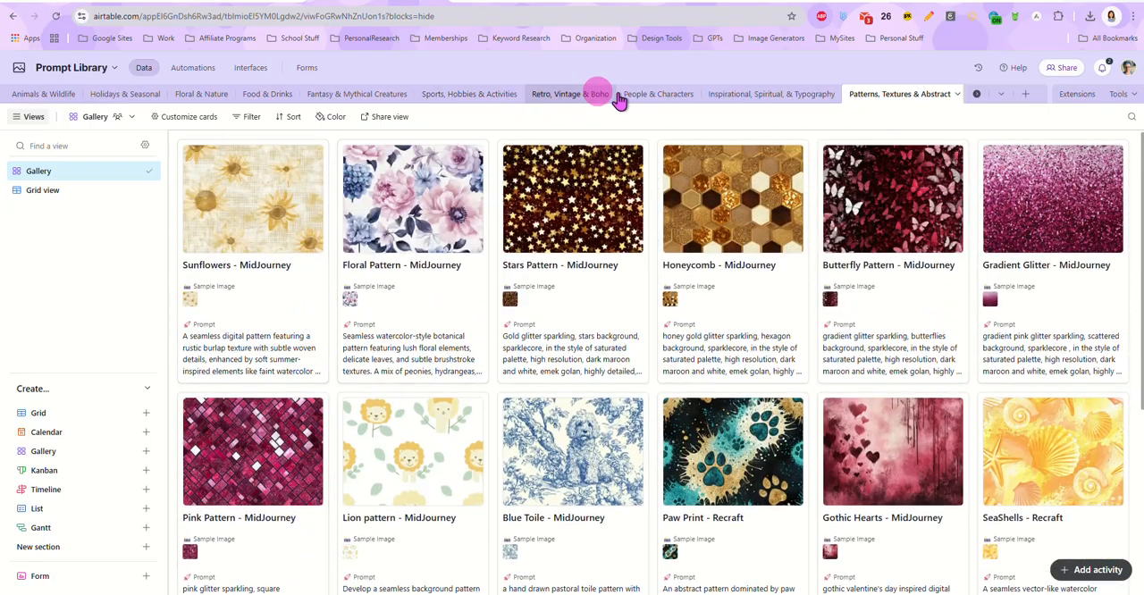
left_click(747, 96)
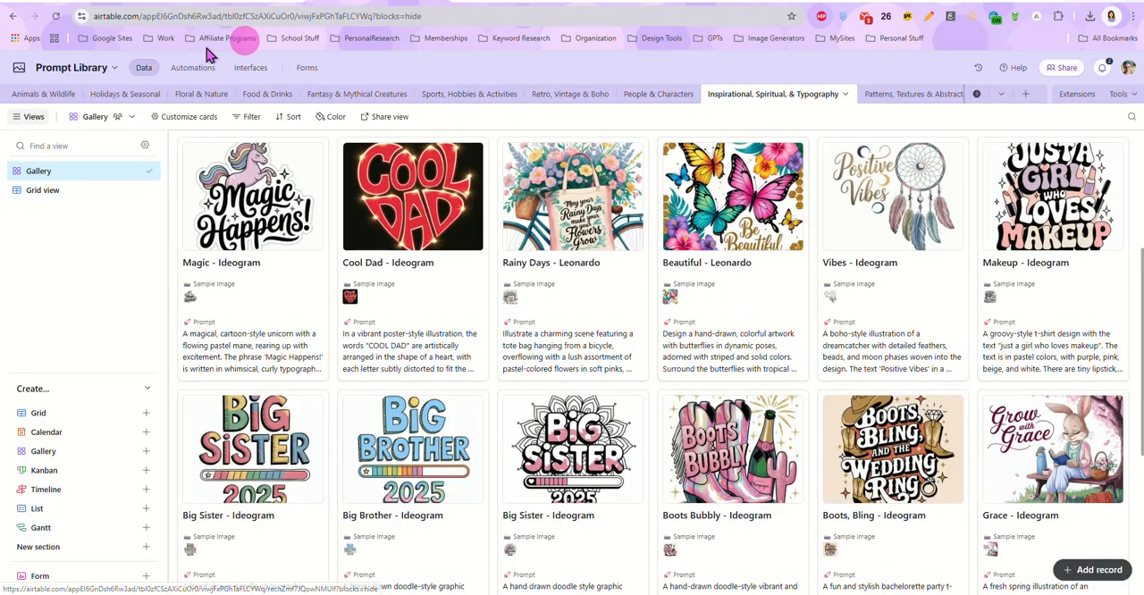
left_click(121, 94)
Step: Copy the full prompt of the "Roses - MidJourney" record with pink roses and butterflies in Floral & Nature, and close the record
left_click(213, 94)
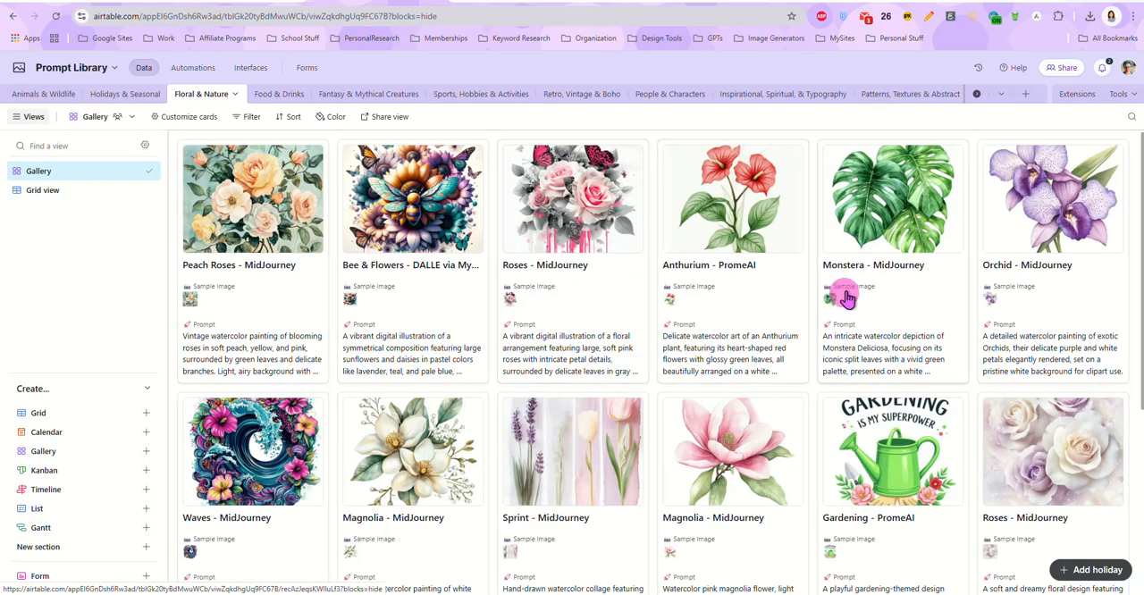
left_click(594, 360)
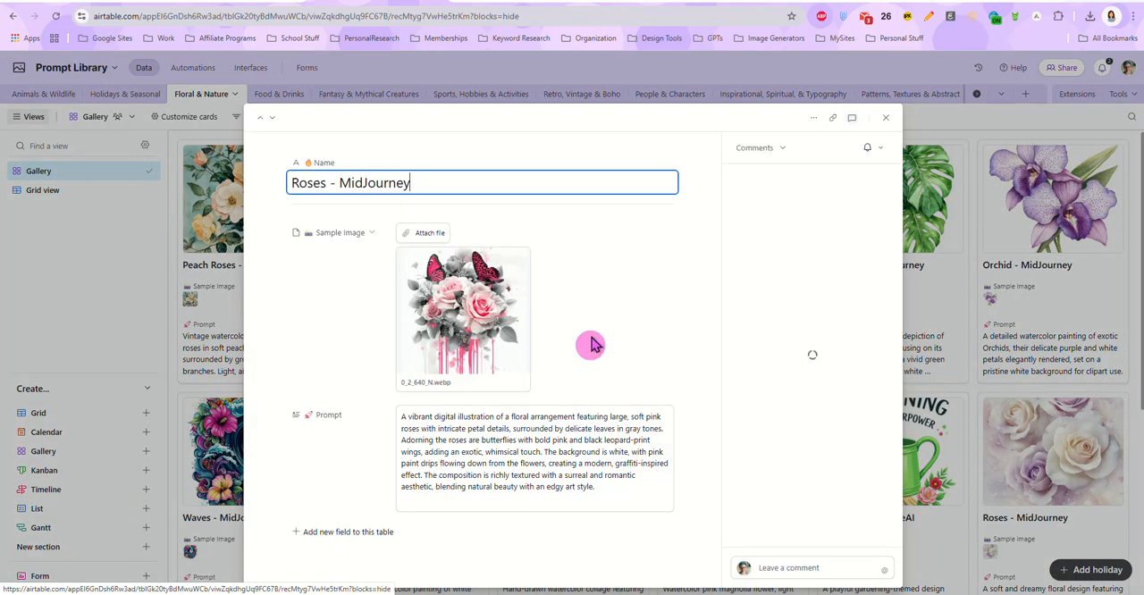
left_click(554, 450)
key("ctrl+a")
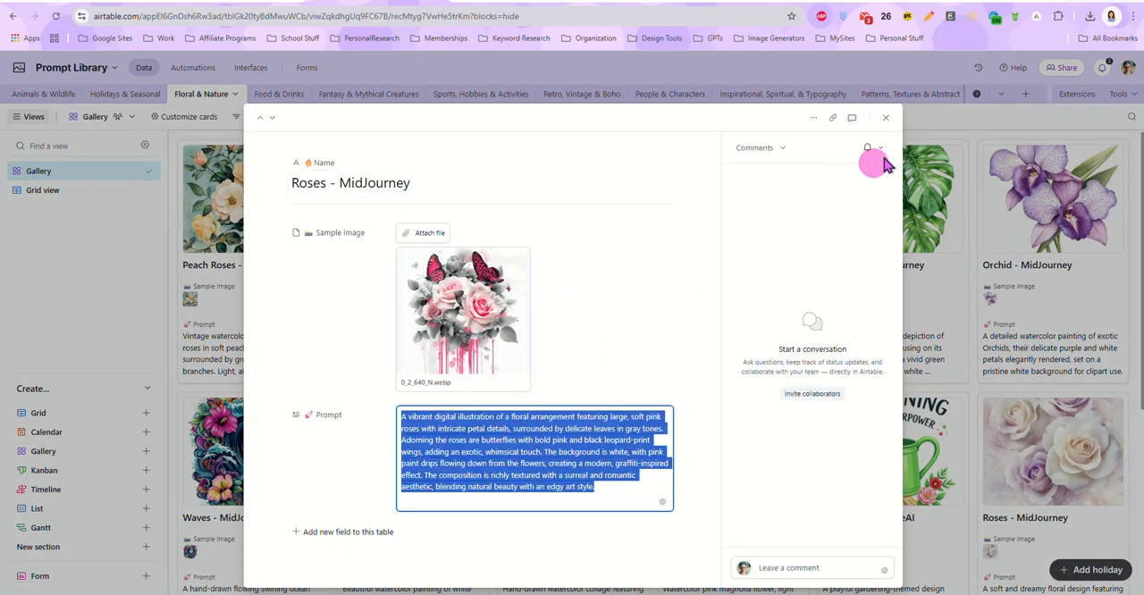
left_click(889, 119)
Step: Return to Artistly, place the generated fisherman dad image on the canvas and extract its text with the Text Editor
left_click(487, 2)
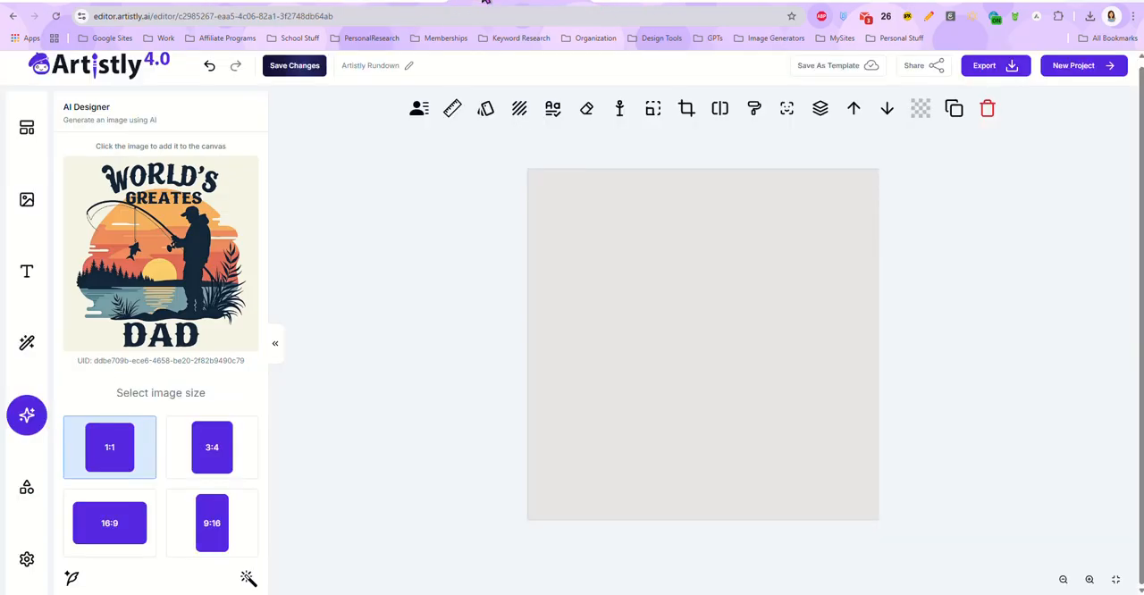
left_click(170, 275)
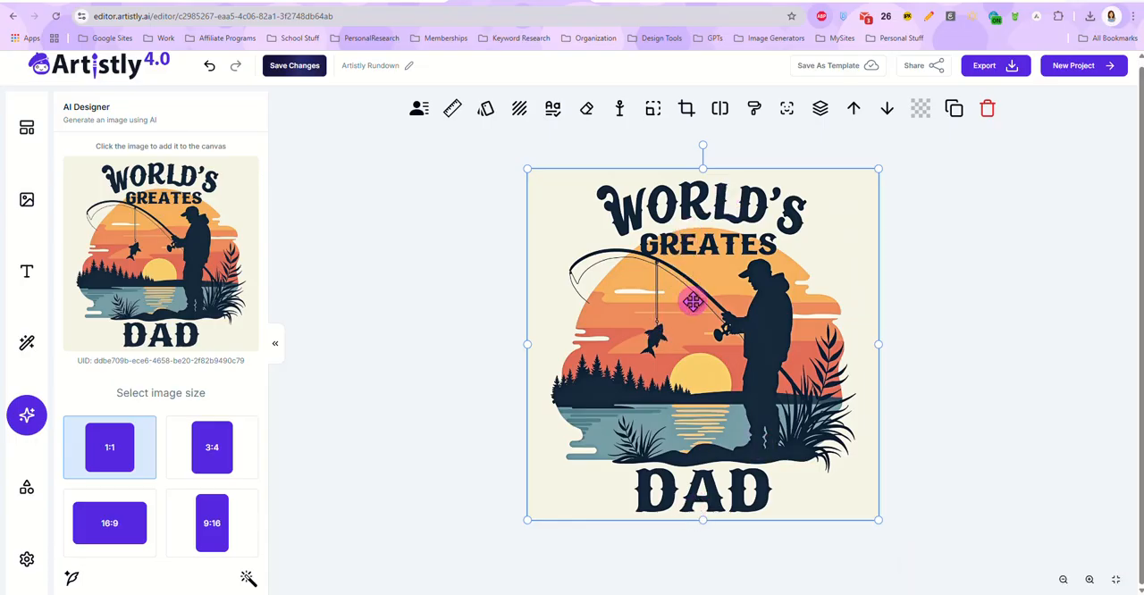
left_click(553, 111)
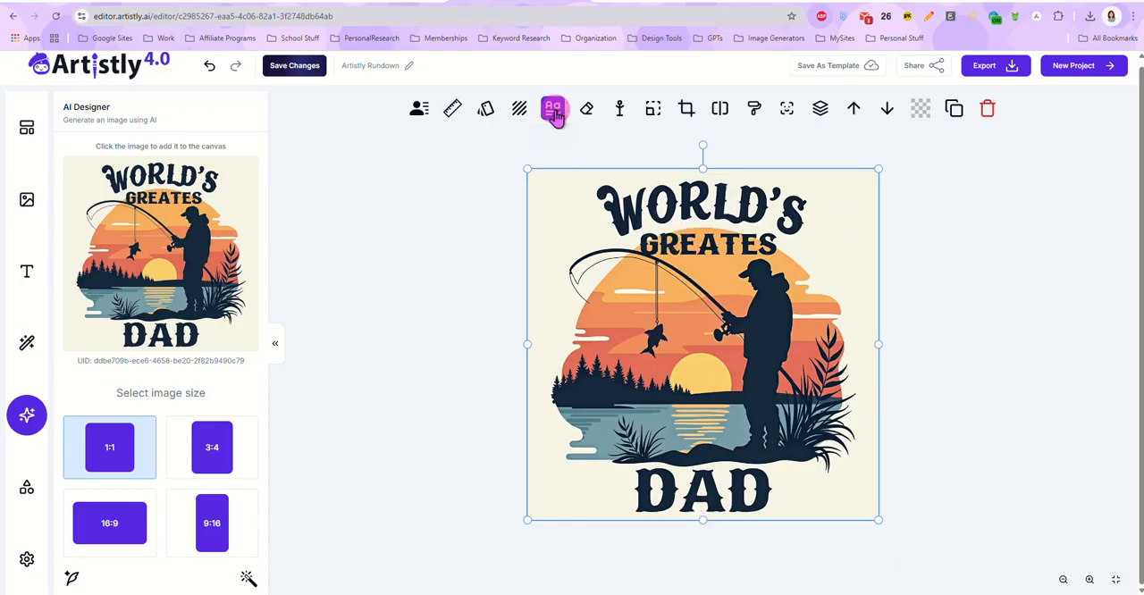
left_click(205, 154)
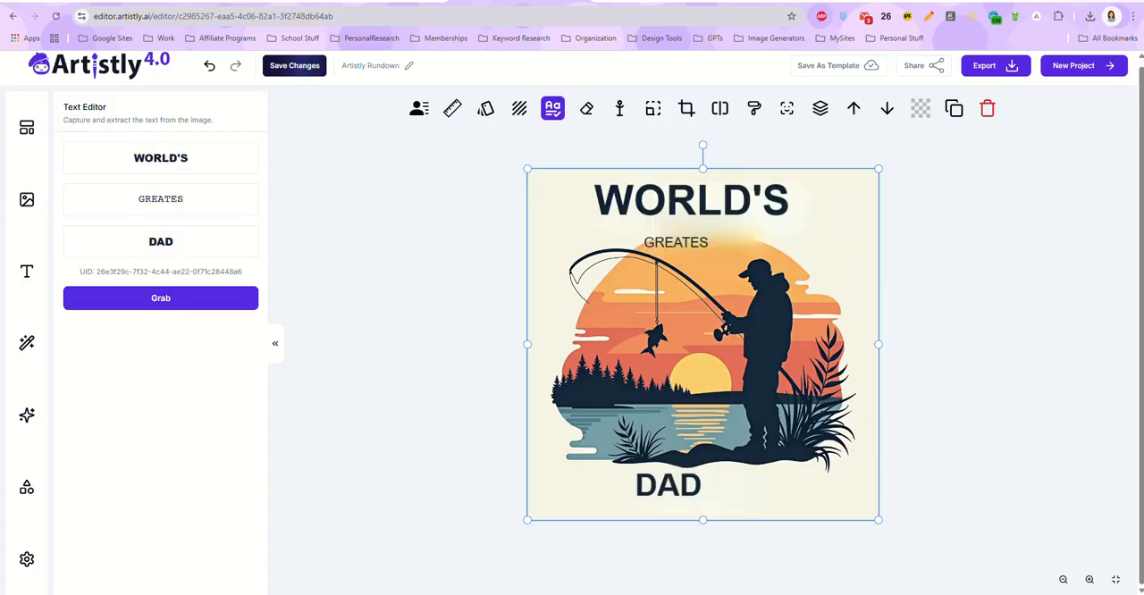
Step: Correct the extracted word "GREATES" to "GREATEST" and enlarge it beneath "WORLD'S"
left_click(194, 208)
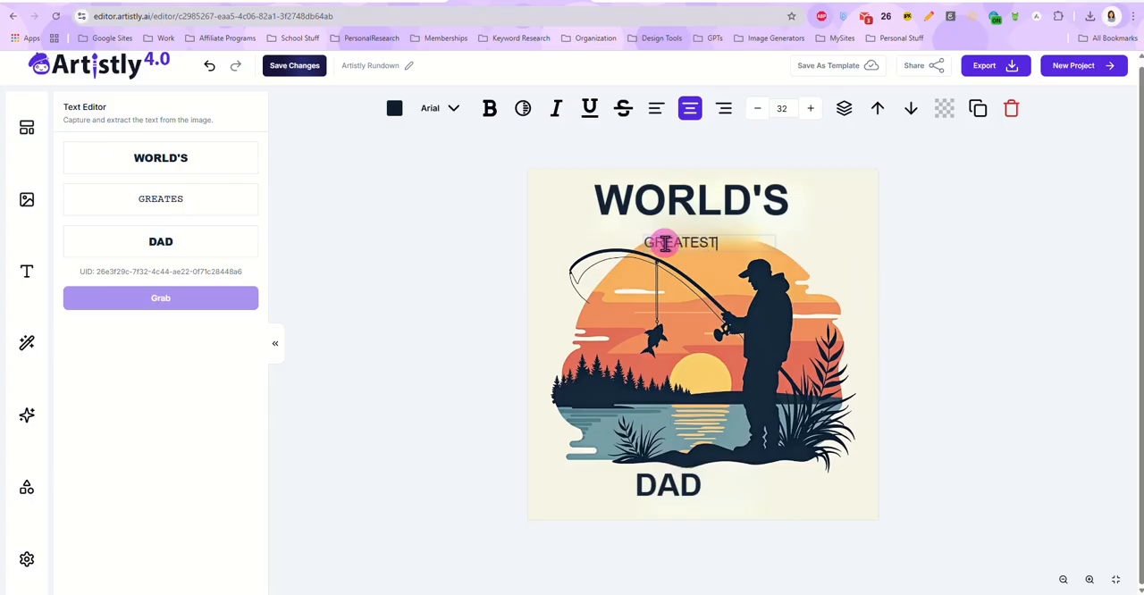
left_click(777, 243)
left_click(752, 240)
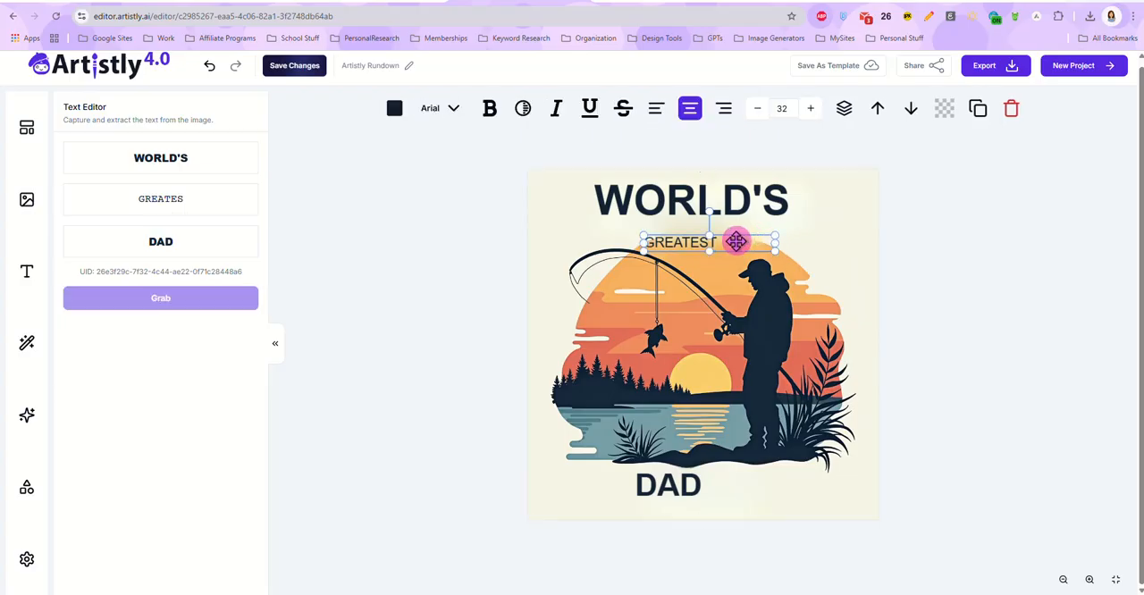
left_click_drag(774, 242, 727, 235)
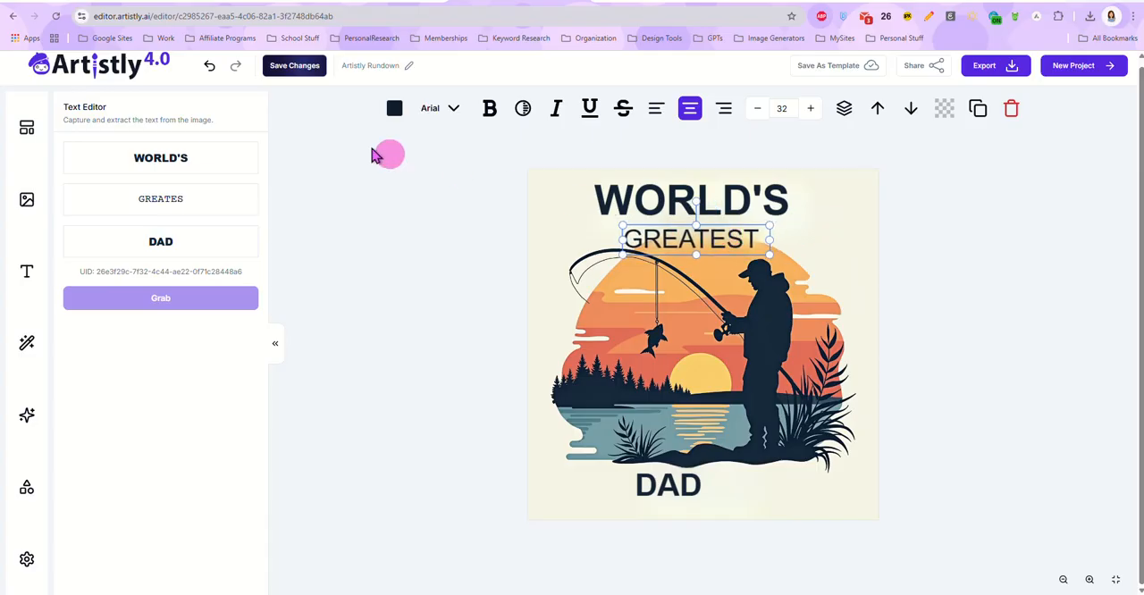
Step: Change the font of the word "GREATEST" to AlfaSlabOne
left_click(431, 110)
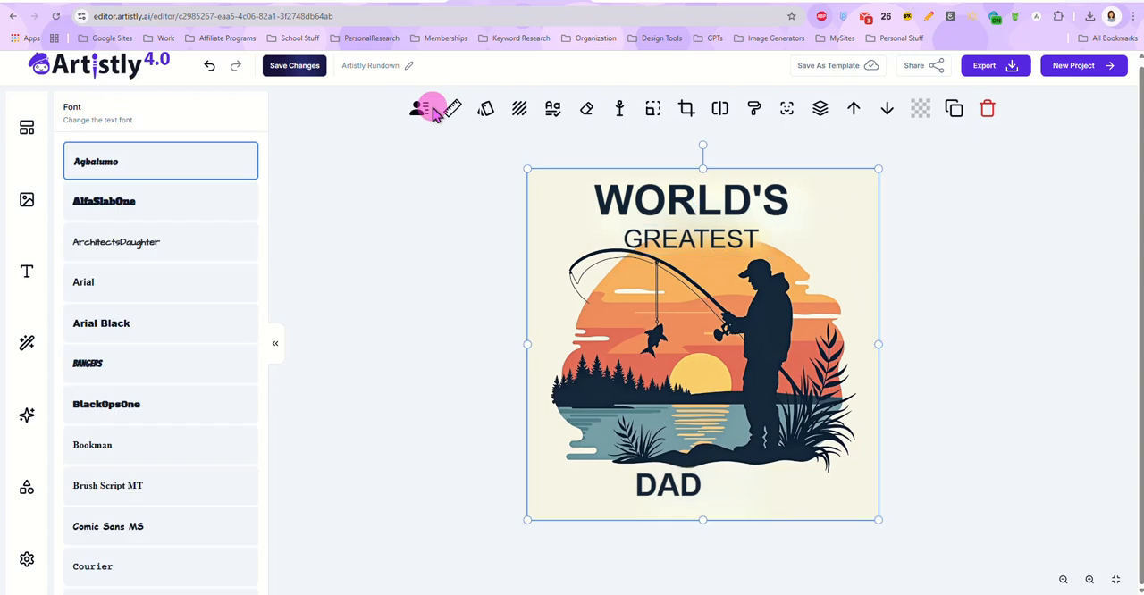
left_click(170, 207)
left_click(727, 235)
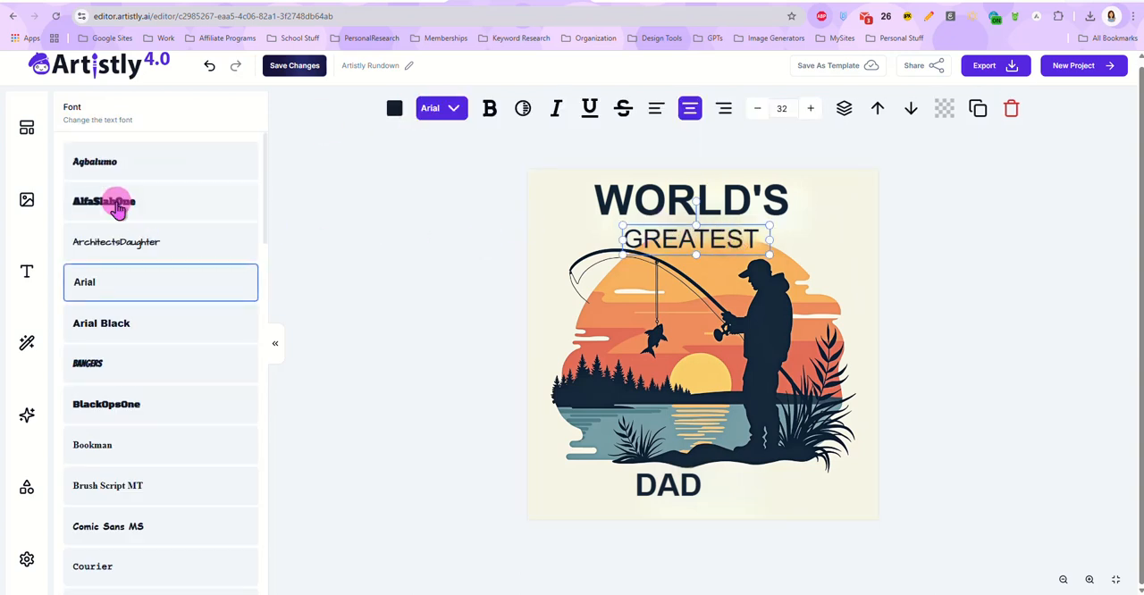
left_click(116, 204)
left_click(715, 234)
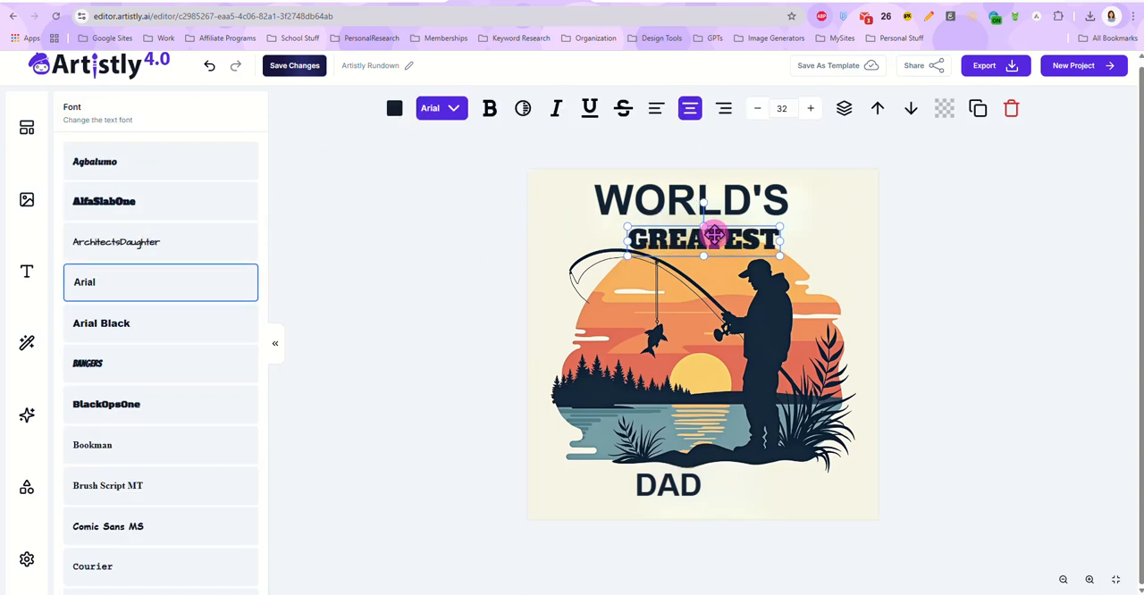
Step: Set the font of the word "WORLD'S" to AlfaSlabOne and deselect the text
left_click(733, 196)
left_click(733, 198)
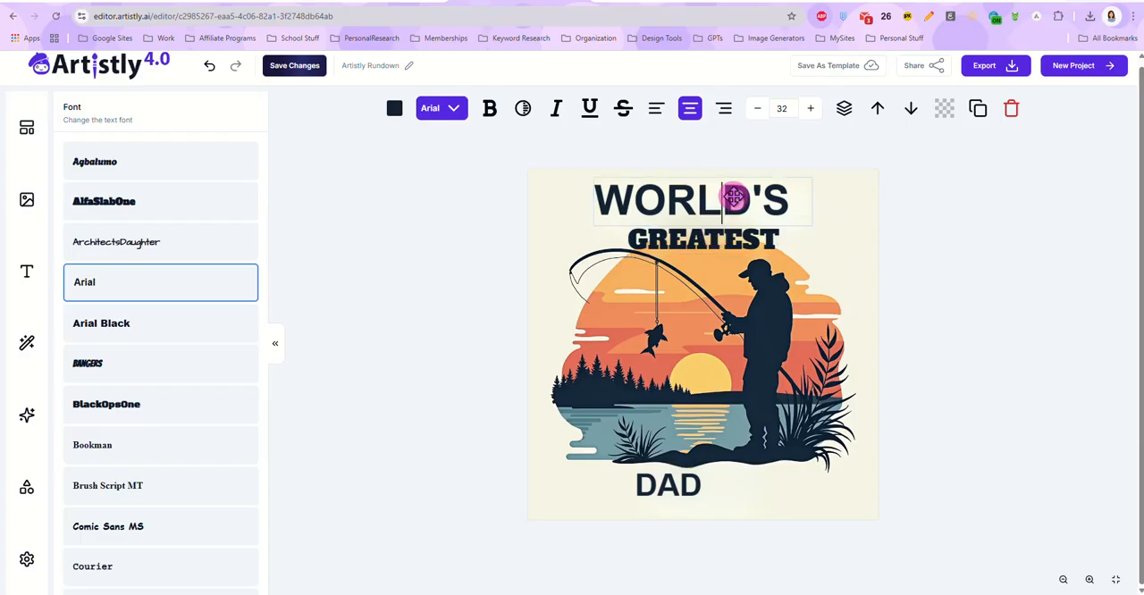
double_click(734, 198)
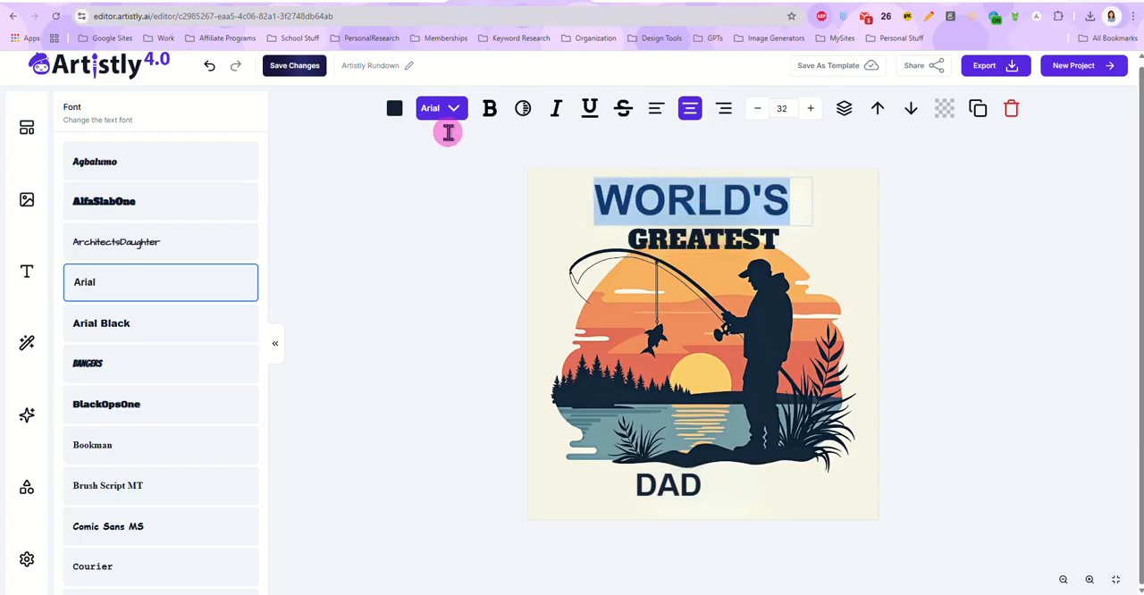
left_click(130, 202)
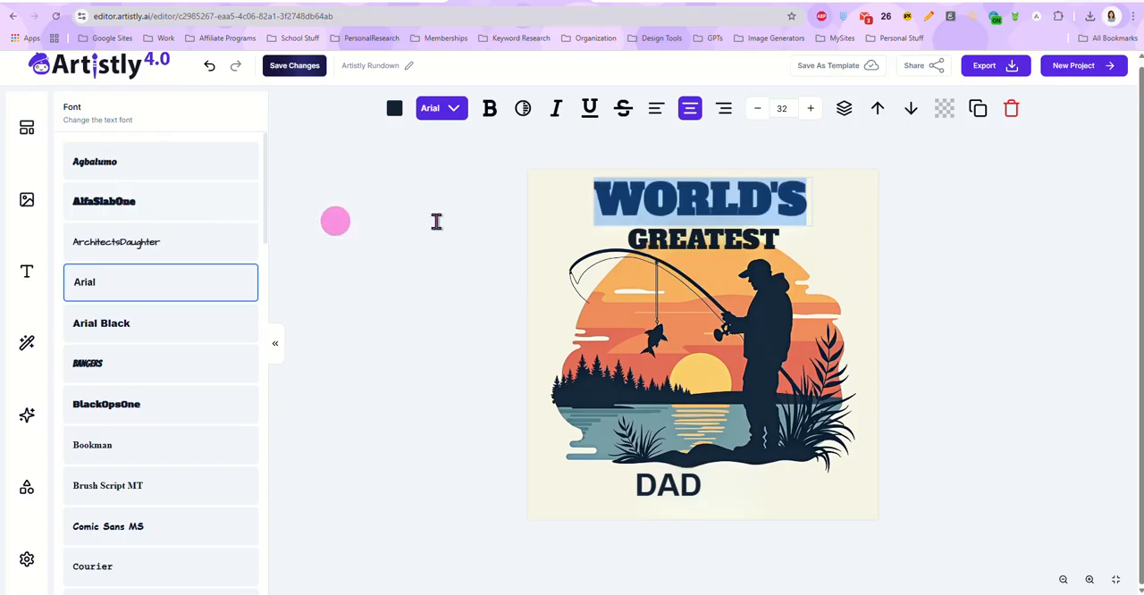
left_click(737, 207)
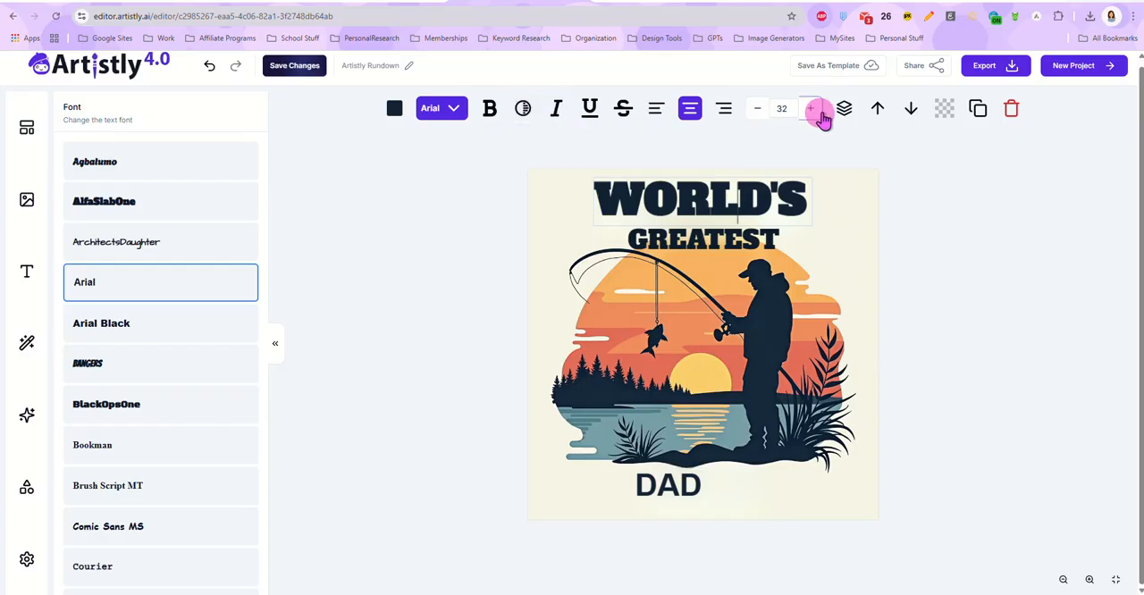
left_click(922, 243)
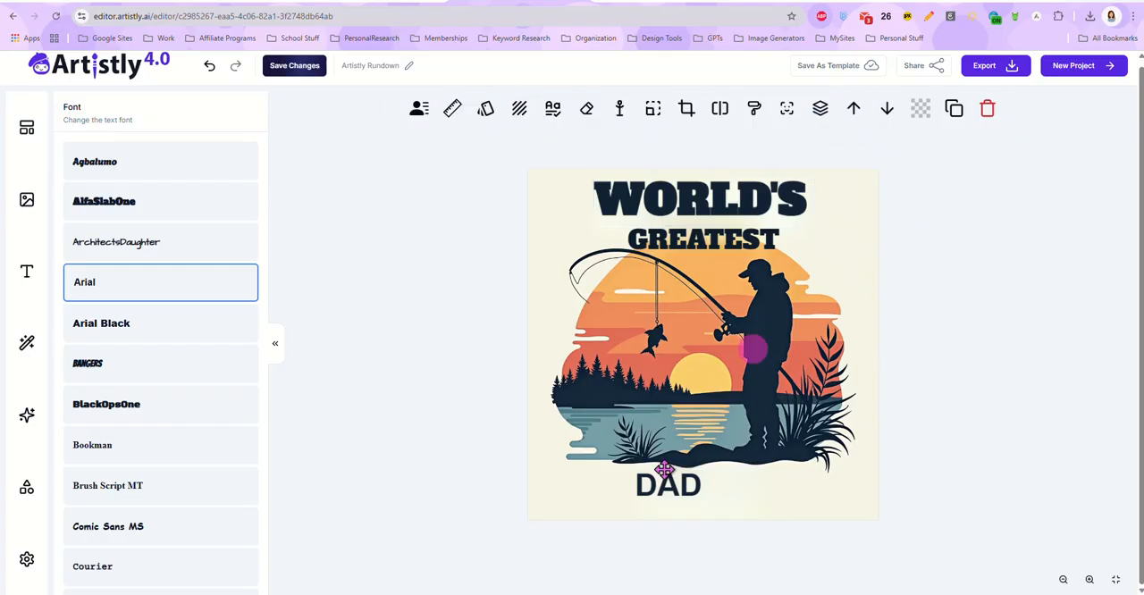
Step: Center the word "DAD" beneath the fisherman in the AlfaSlabOne font and save the project changes
left_click(670, 490)
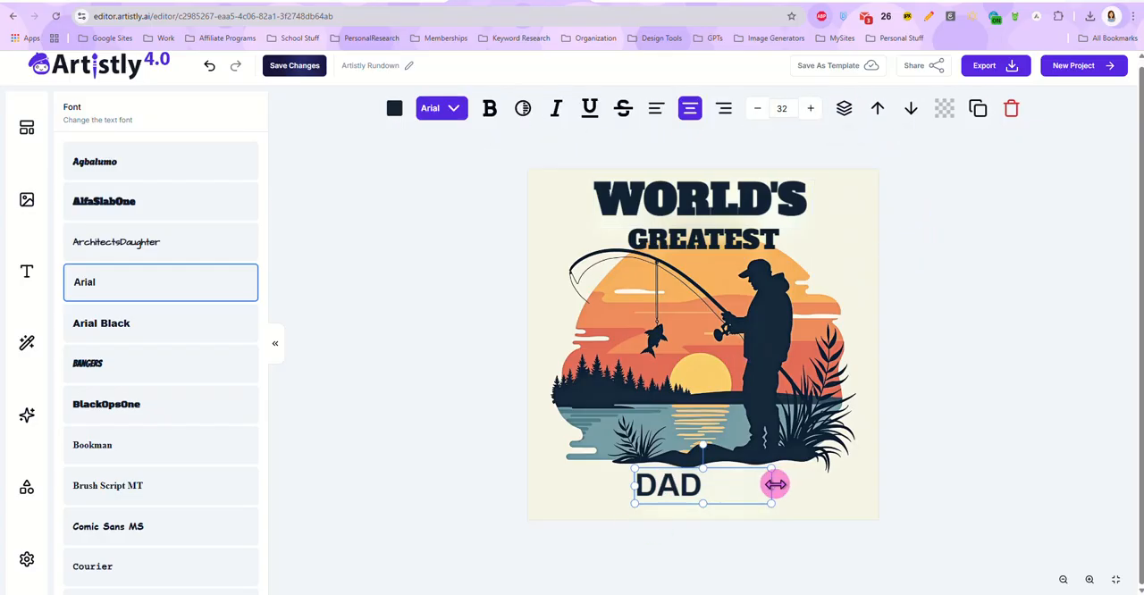
left_click_drag(769, 483, 723, 483)
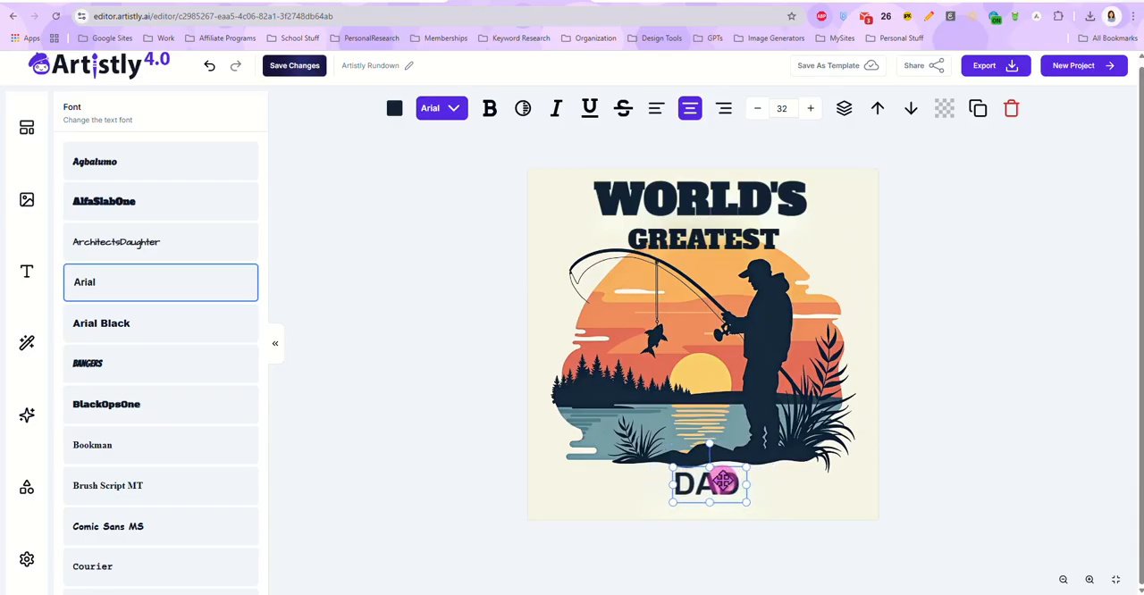
double_click(723, 482)
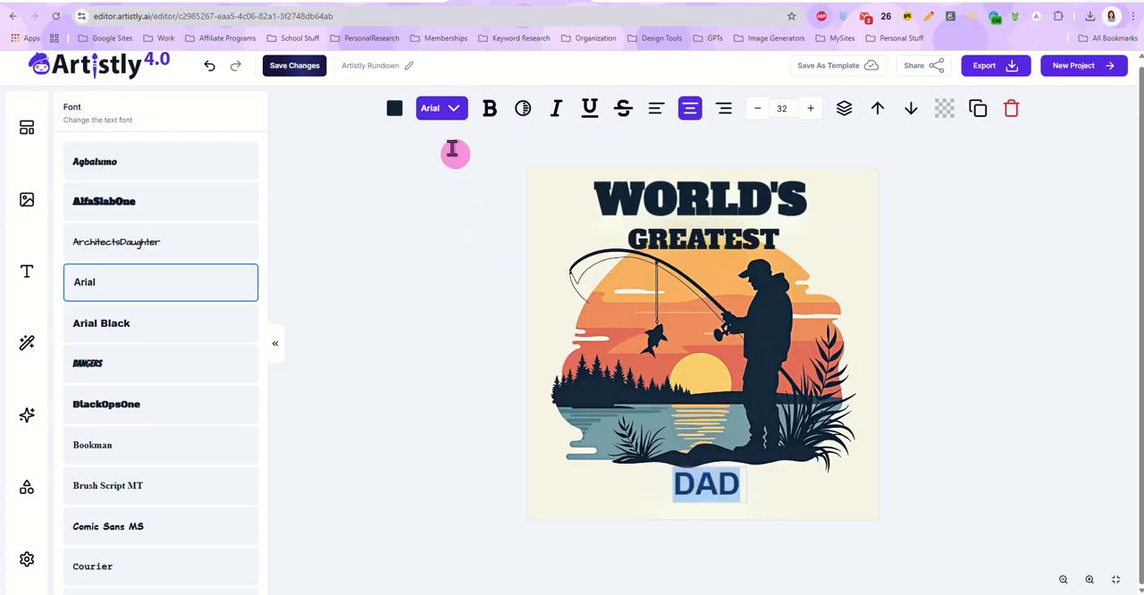
left_click(286, 109)
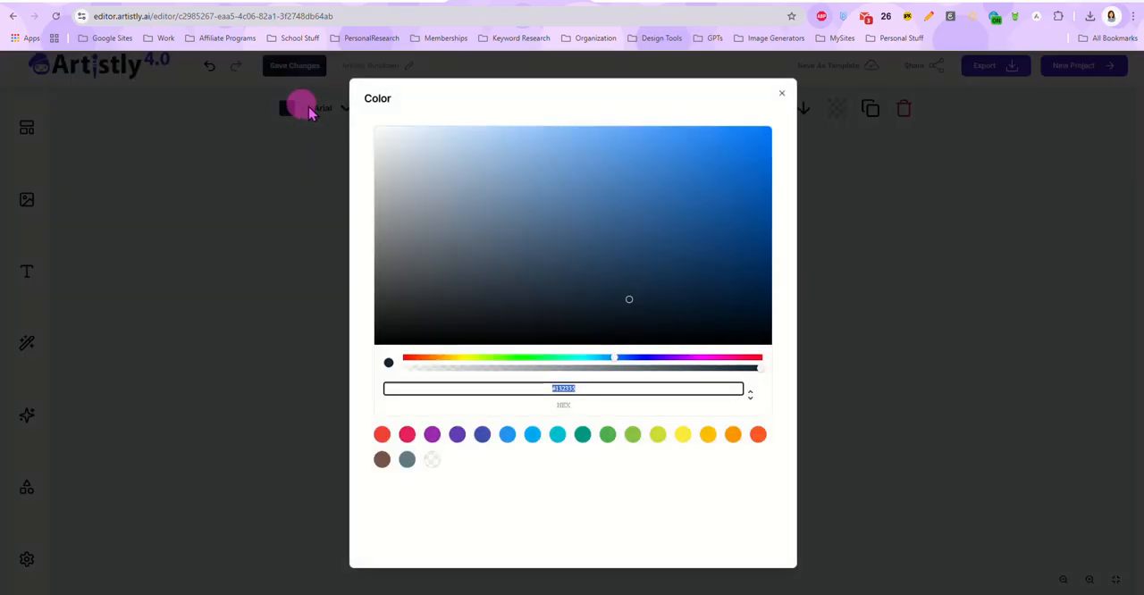
left_click(781, 93)
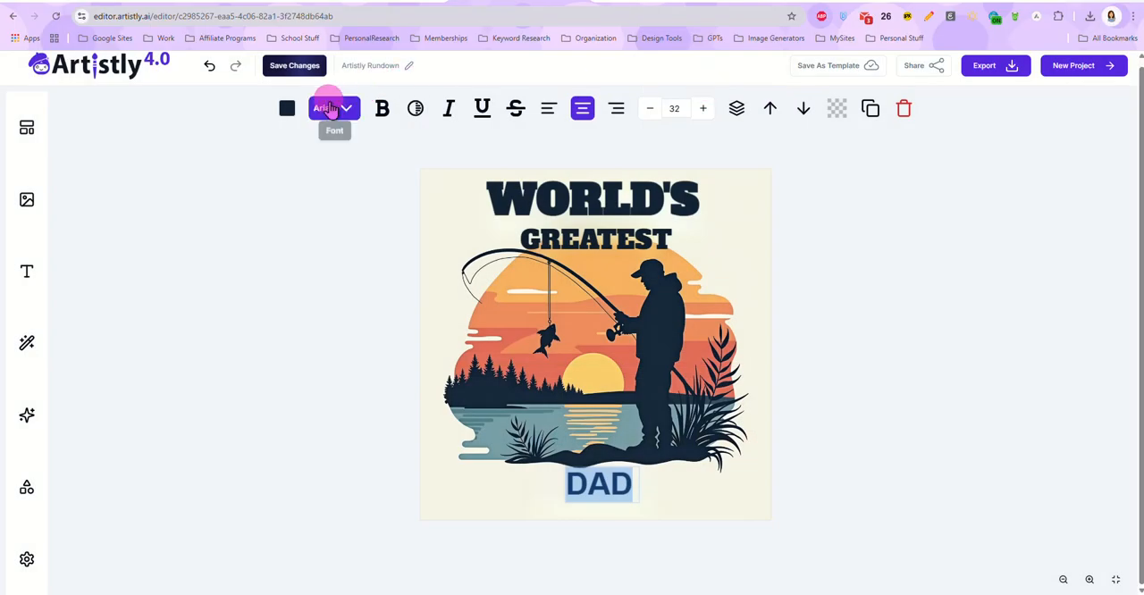
left_click(326, 108)
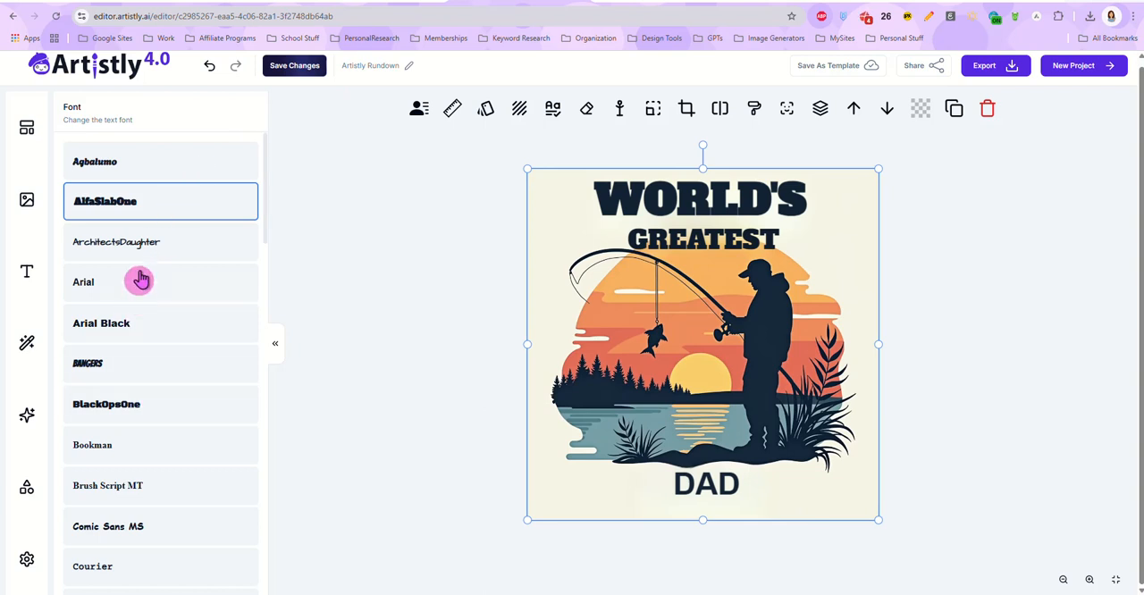
left_click(699, 489)
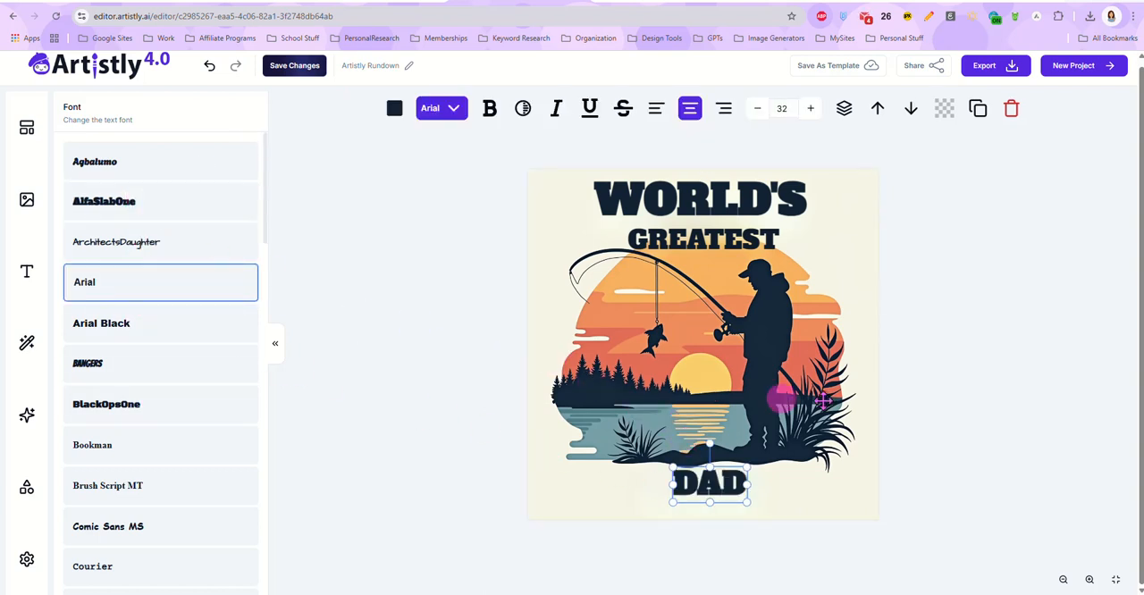
left_click(961, 417)
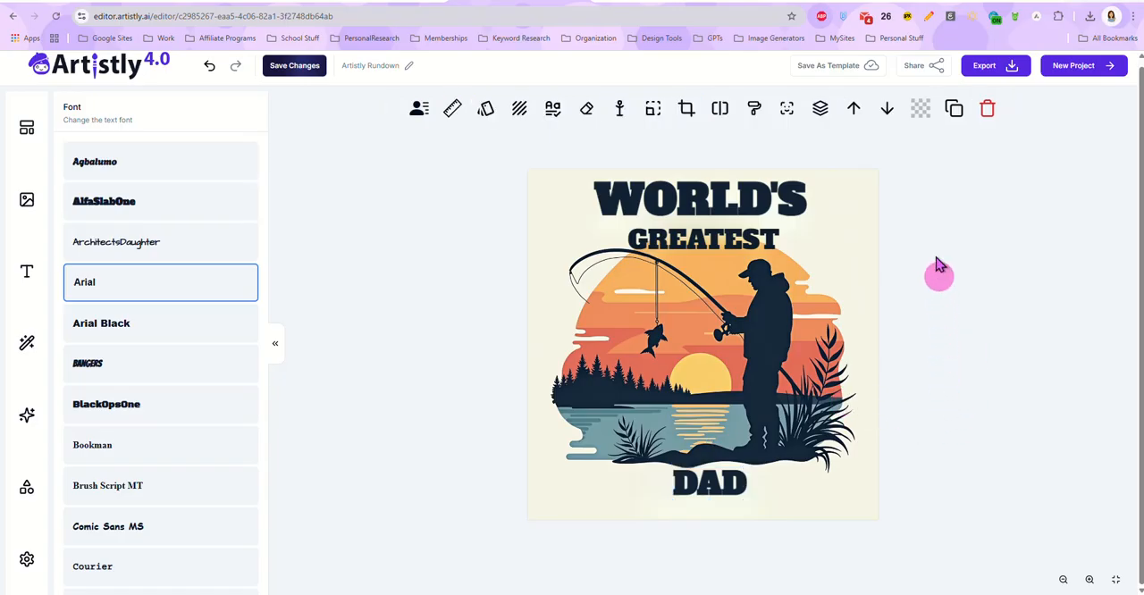
left_click(304, 67)
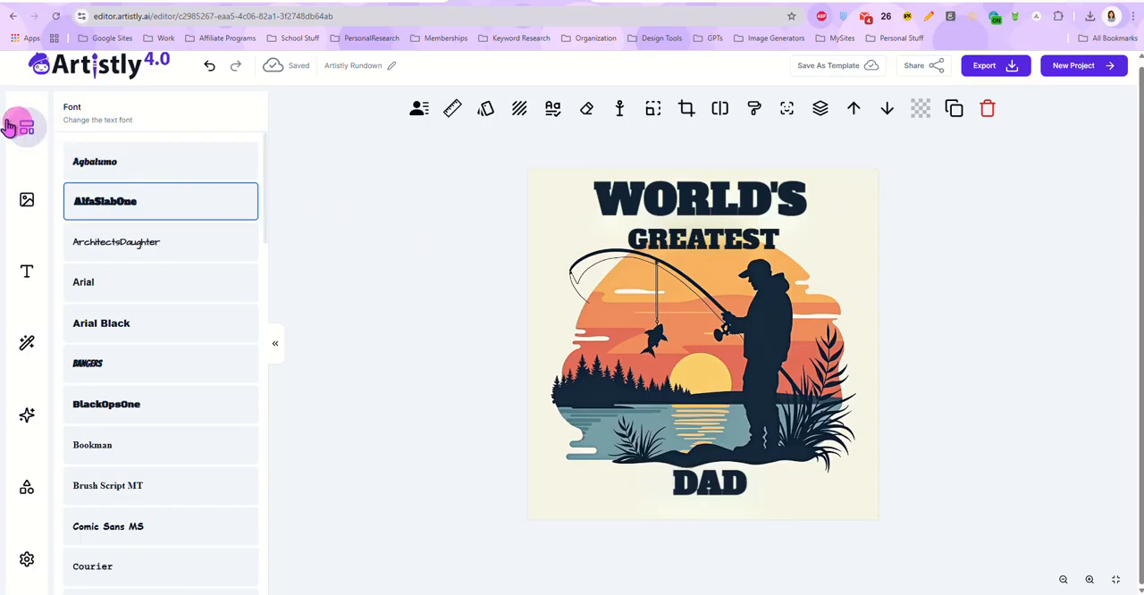
Step: Generate a 1:1 AI Designer image from the copied roses and butterflies prompt and place it on the canvas
left_click(26, 414)
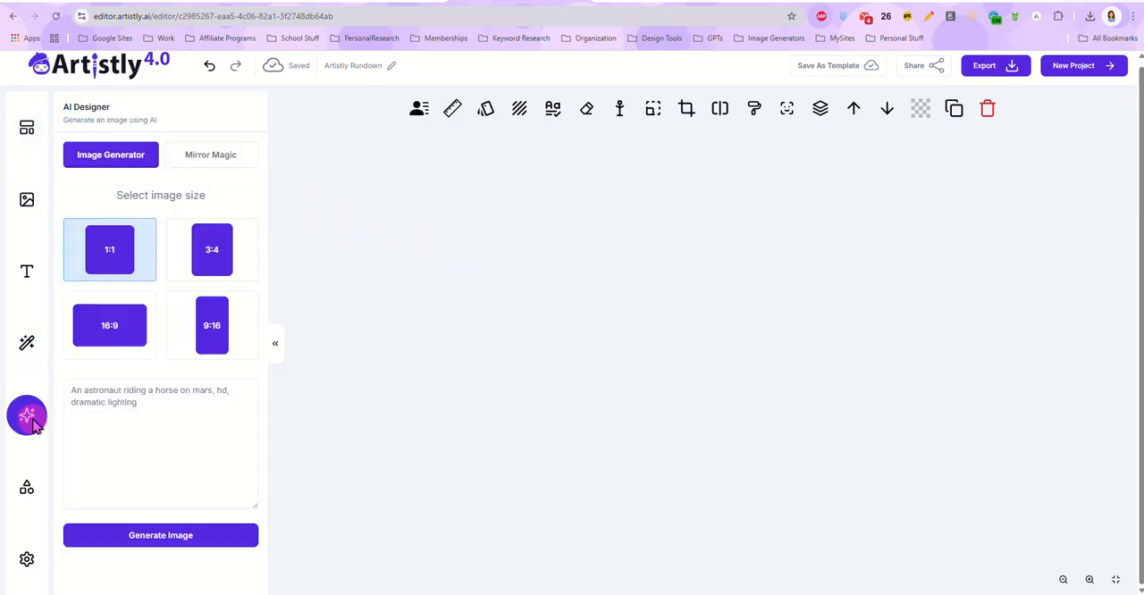
left_click(165, 410)
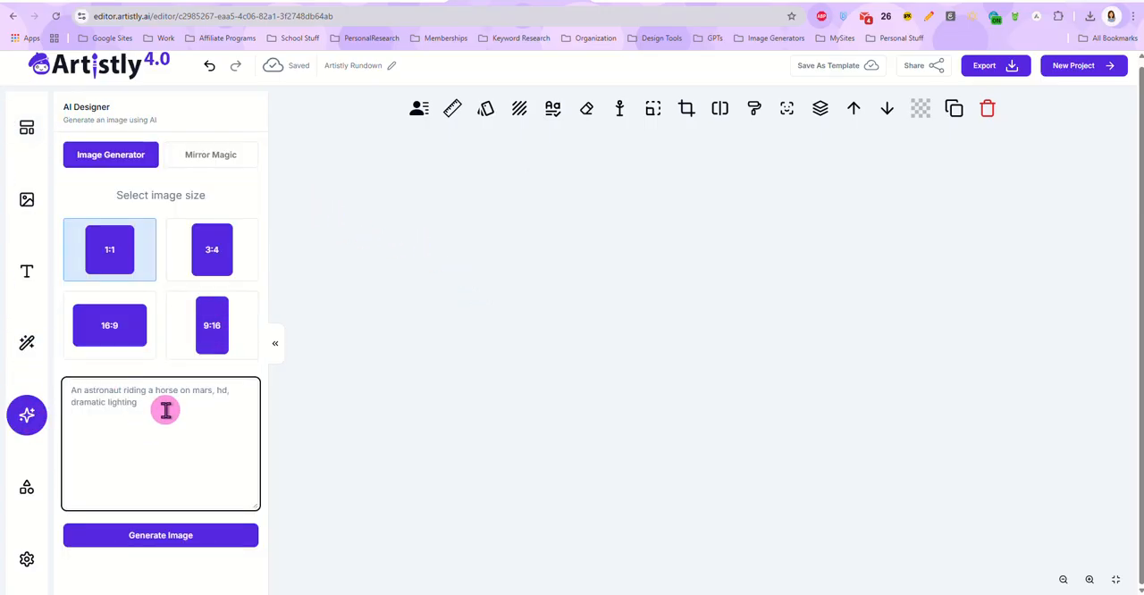
key("ctrl+v")
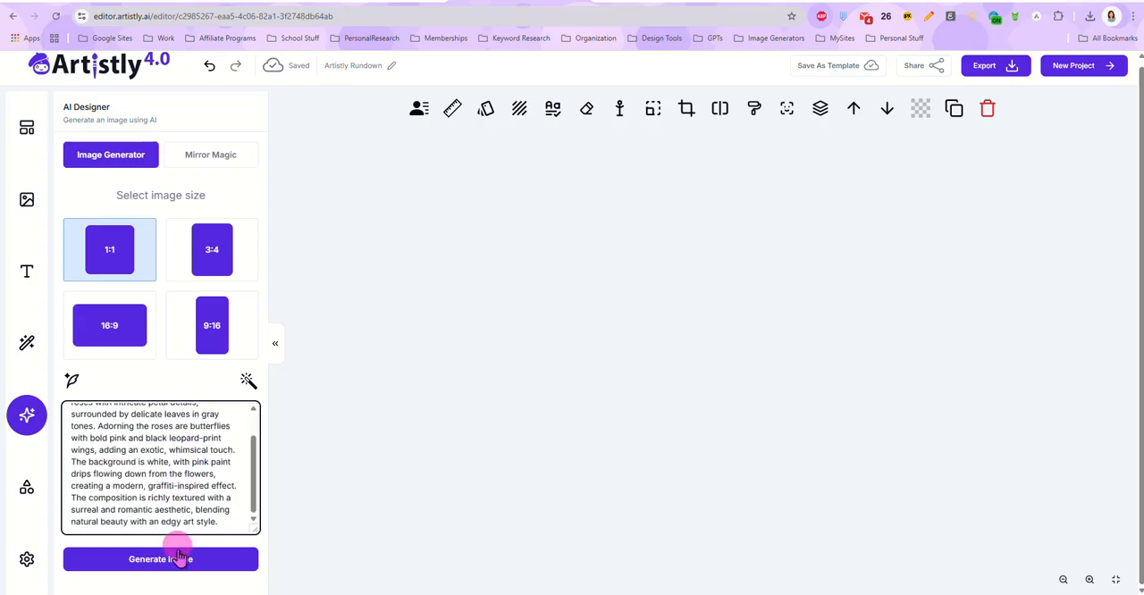
left_click(178, 557)
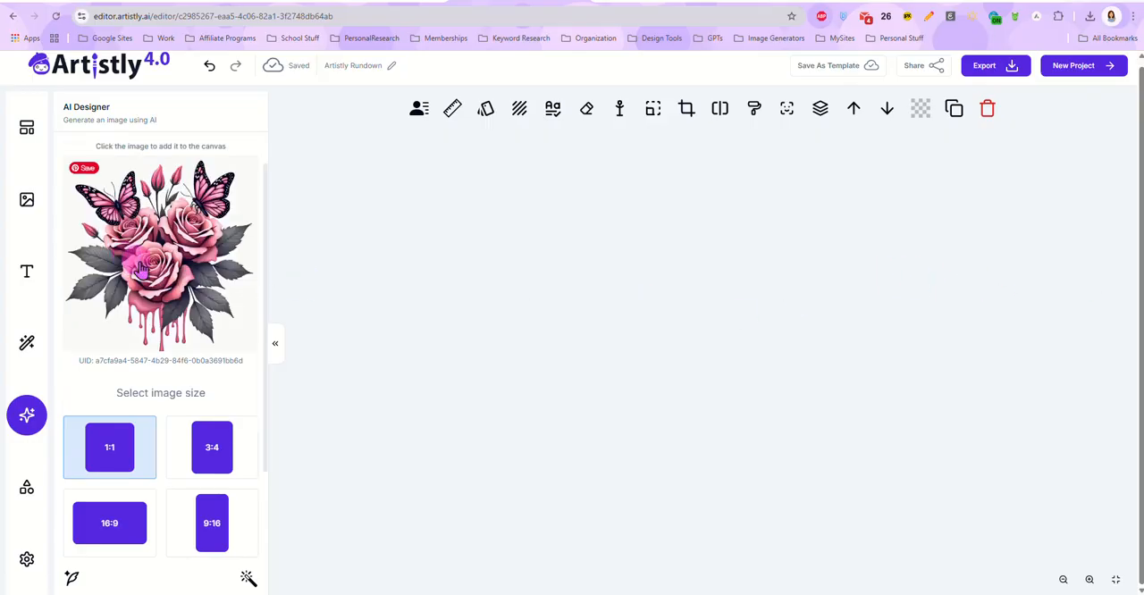
left_click(140, 268)
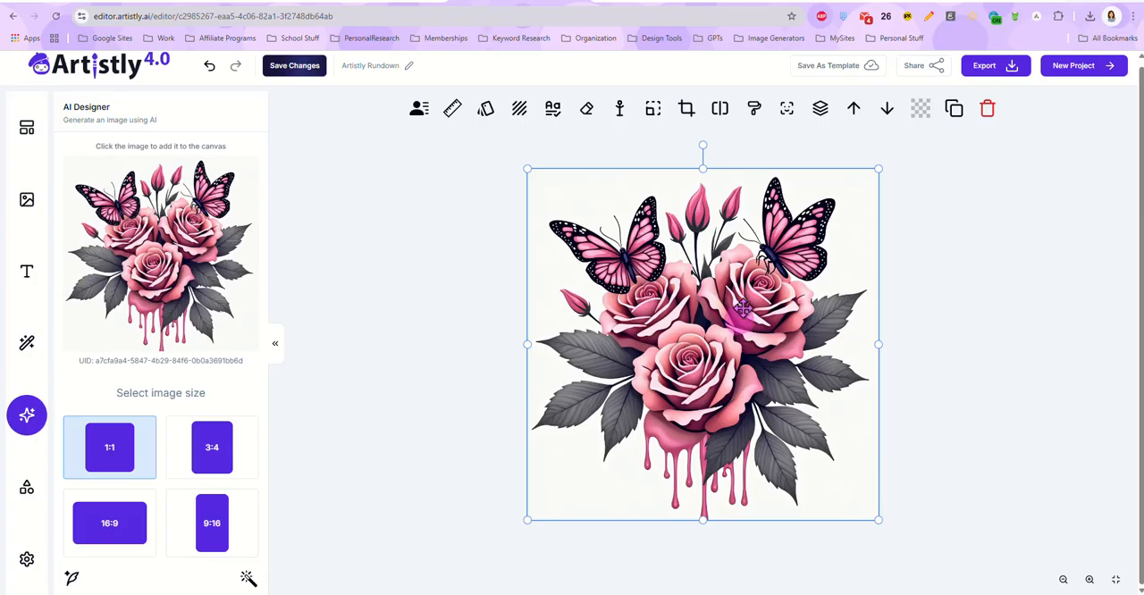
Step: Replace the AI Designer prompt with the copied whimsical crooked house prompt and generate a 1:1 image
scroll(125, 358, "down", 3)
left_click(138, 489)
key("ctrl+a")
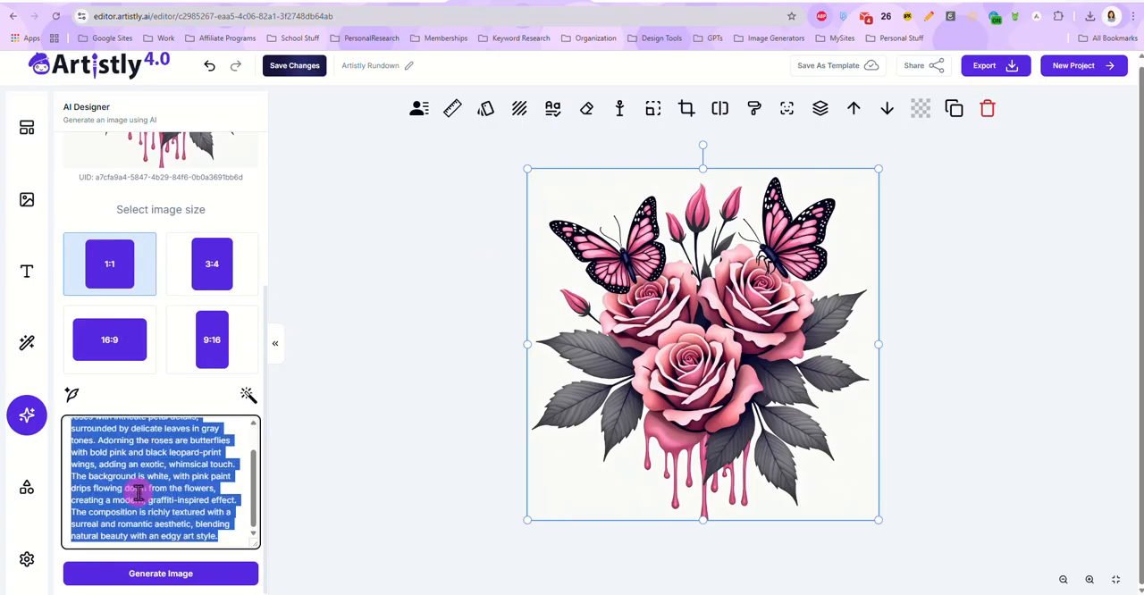
key("ctrl+v")
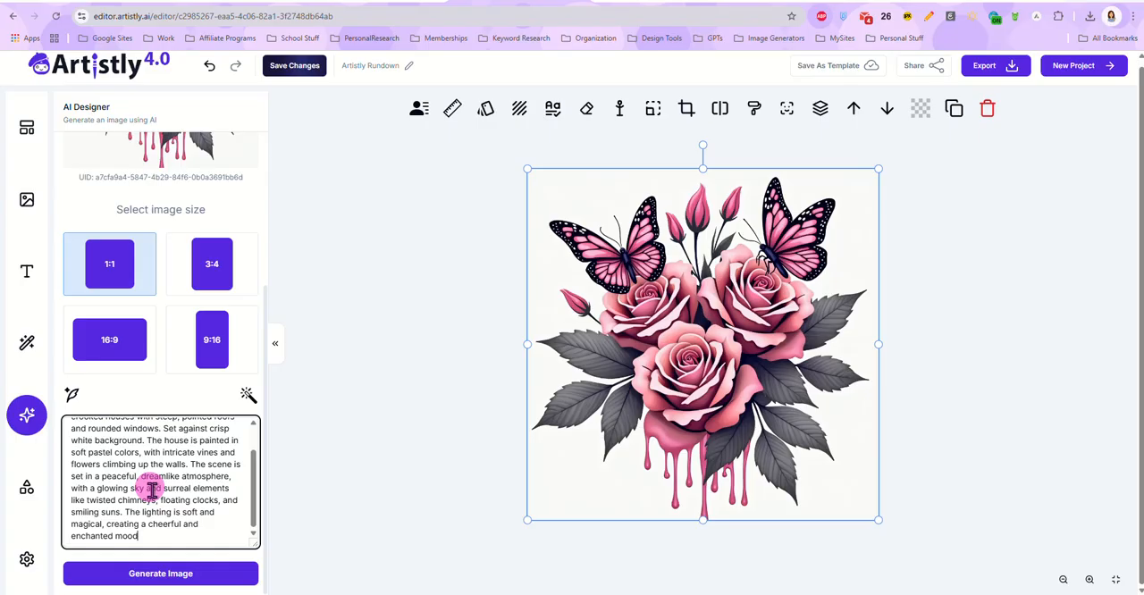
left_click(184, 573)
Step: View the "House - PromeAI" sample image in the Airtable Prompt Library, then return to Artistly and place the generated house image on the canvas
left_click(393, 2)
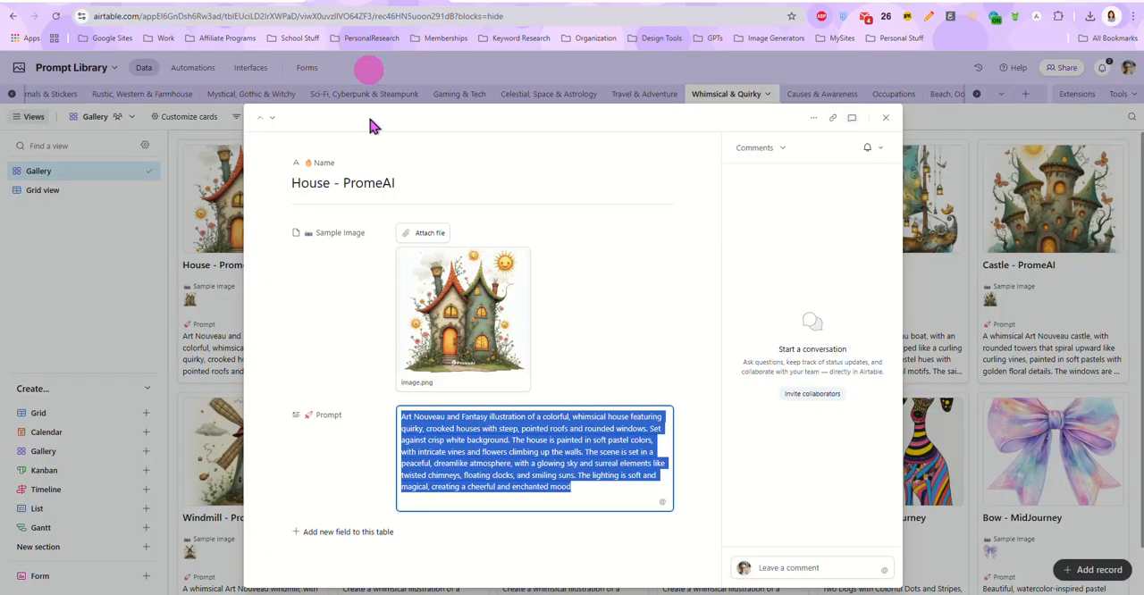
left_click(467, 331)
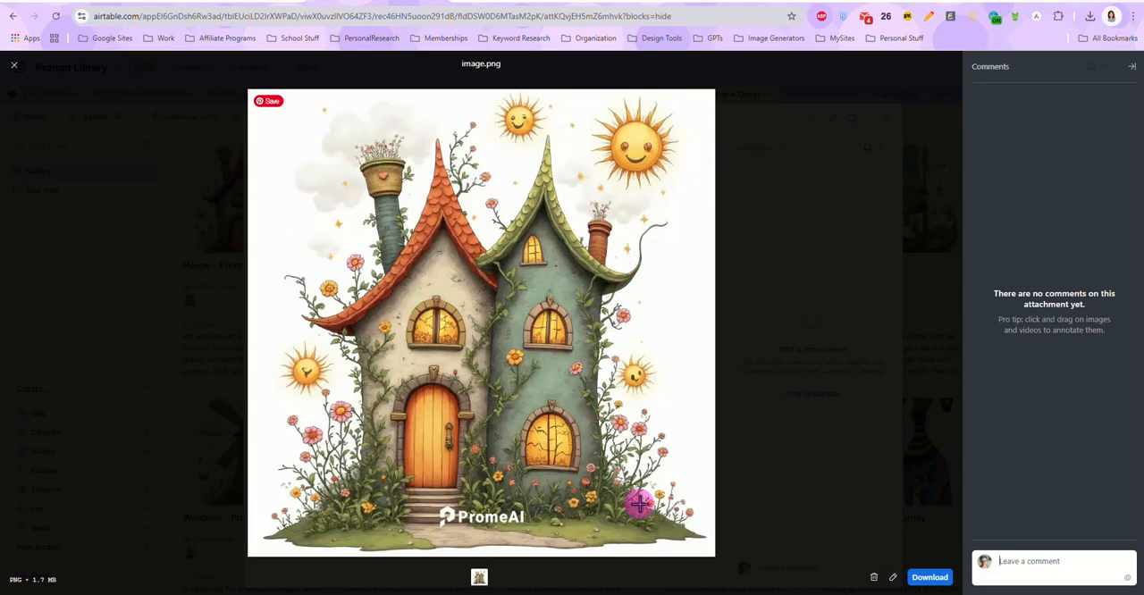
left_click(15, 65)
left_click(496, 3)
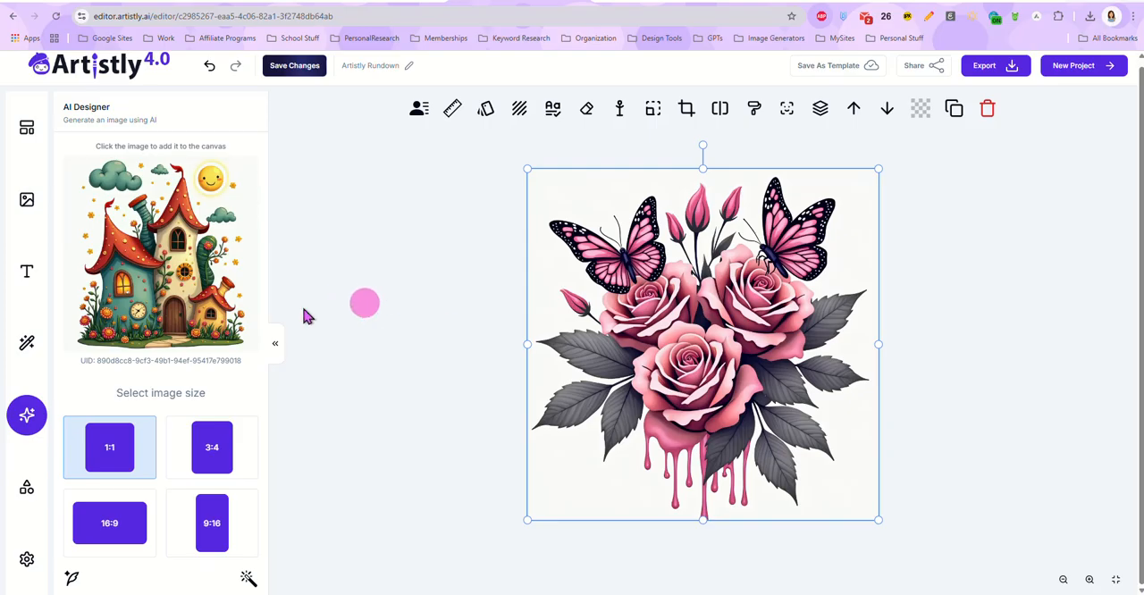
left_click(154, 279)
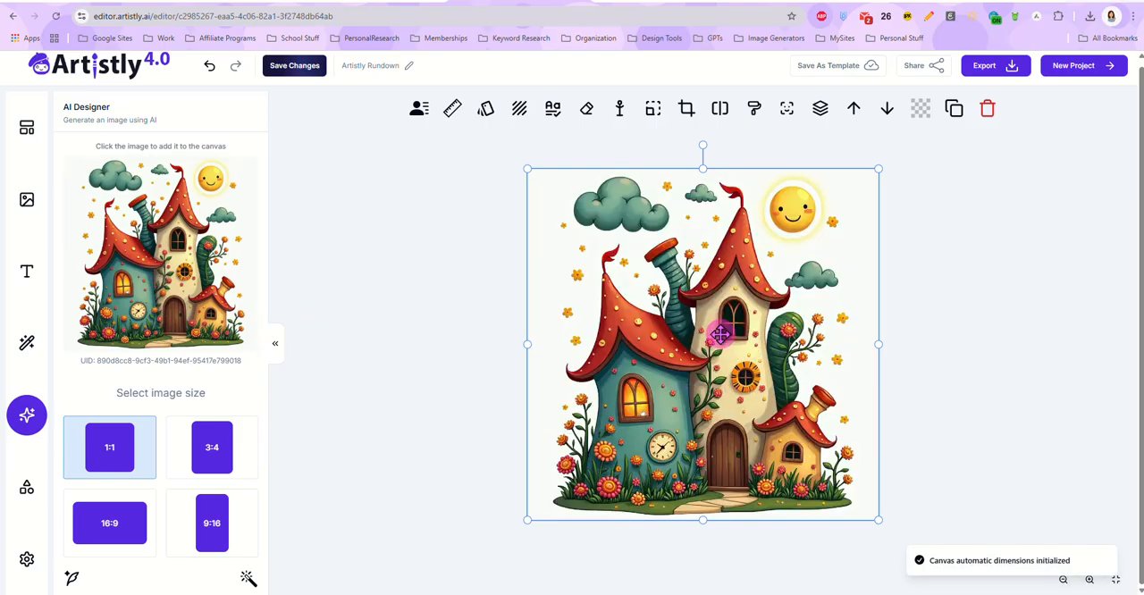
Step: Replace the house image's background manually with "eerie, misty mountains in the background" and place the result on the canvas
left_click(521, 111)
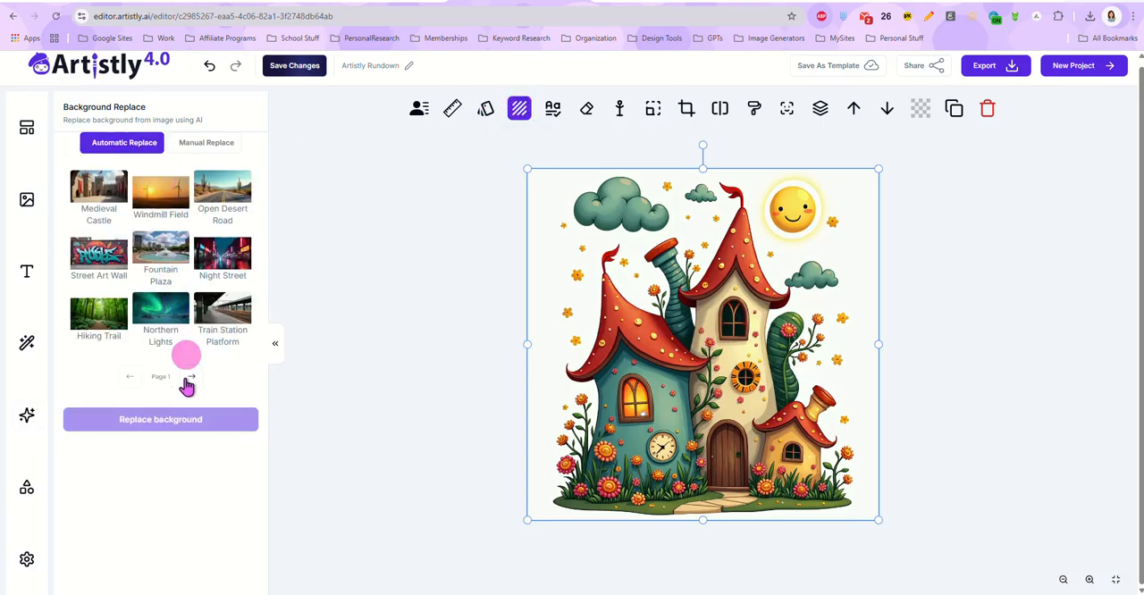
left_click(204, 146)
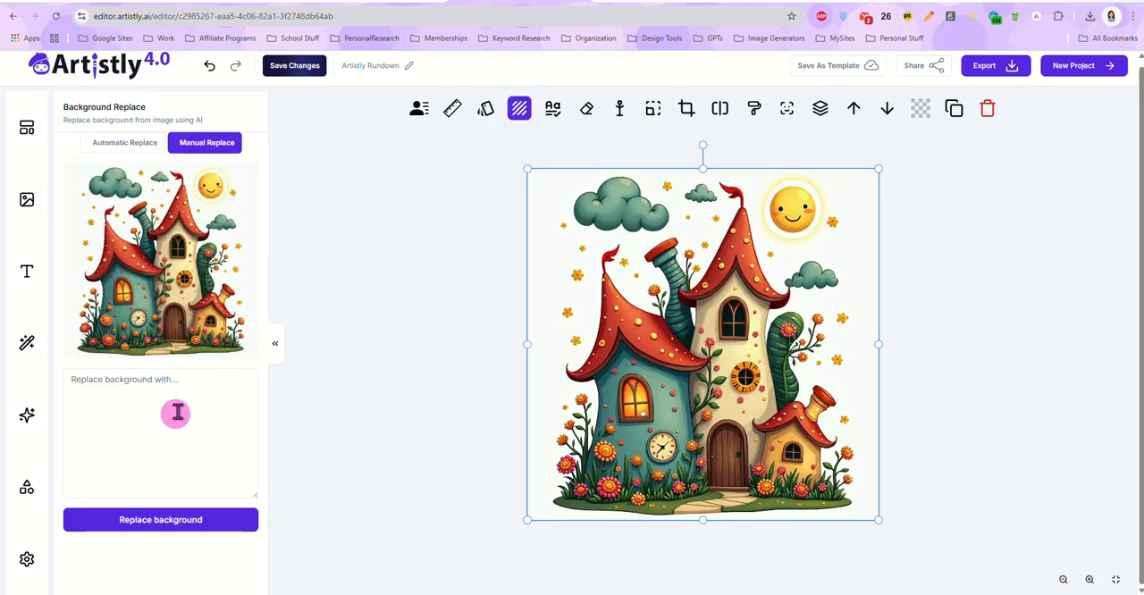
left_click(178, 409)
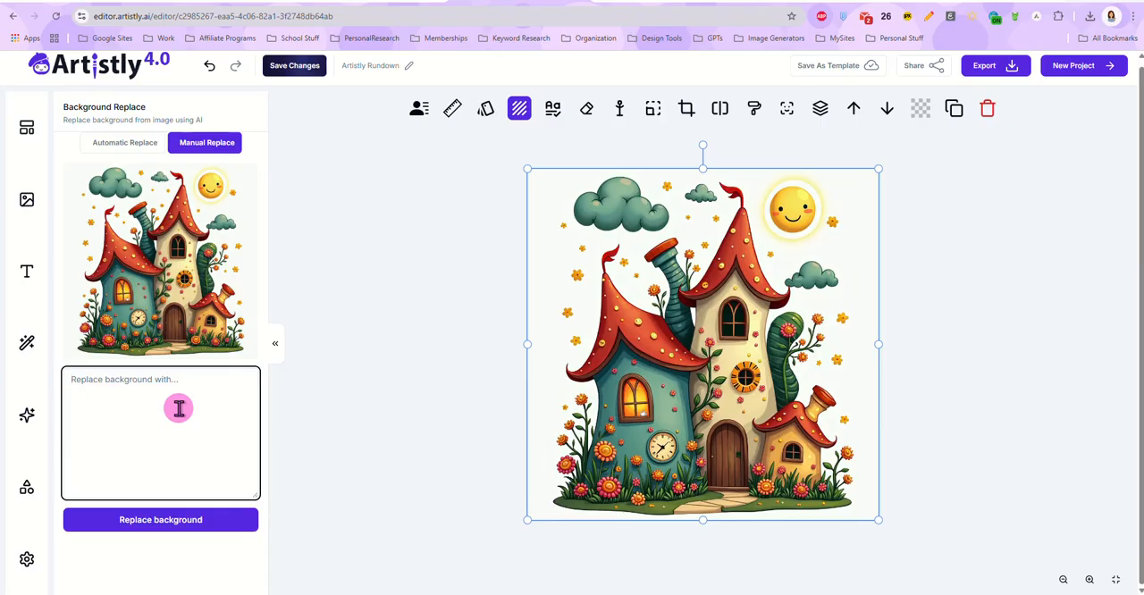
type("ee")
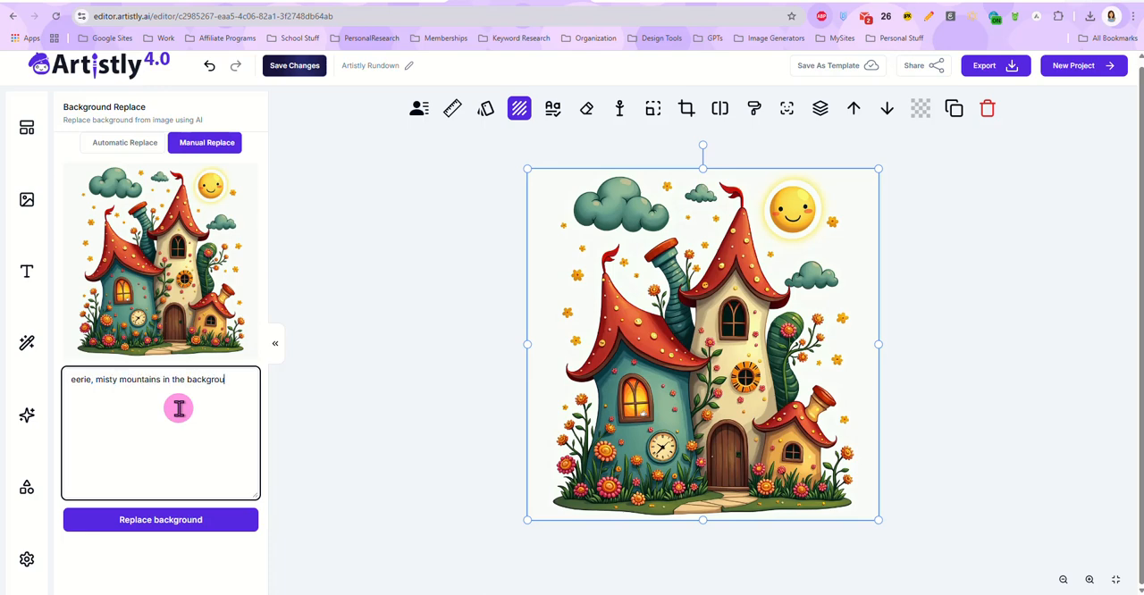
left_click(166, 520)
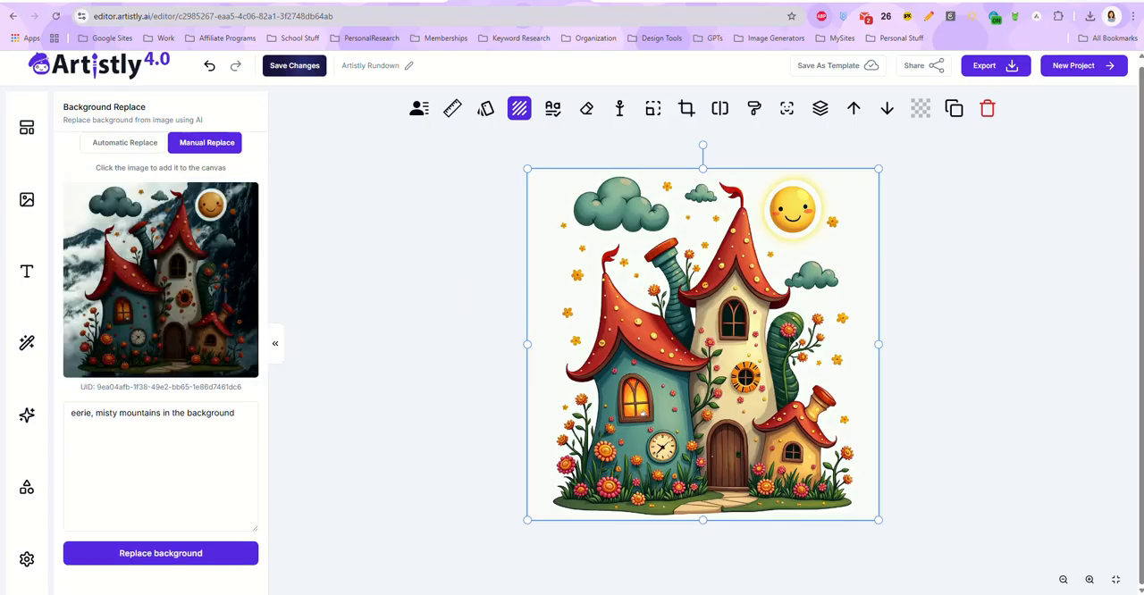
left_click(165, 262)
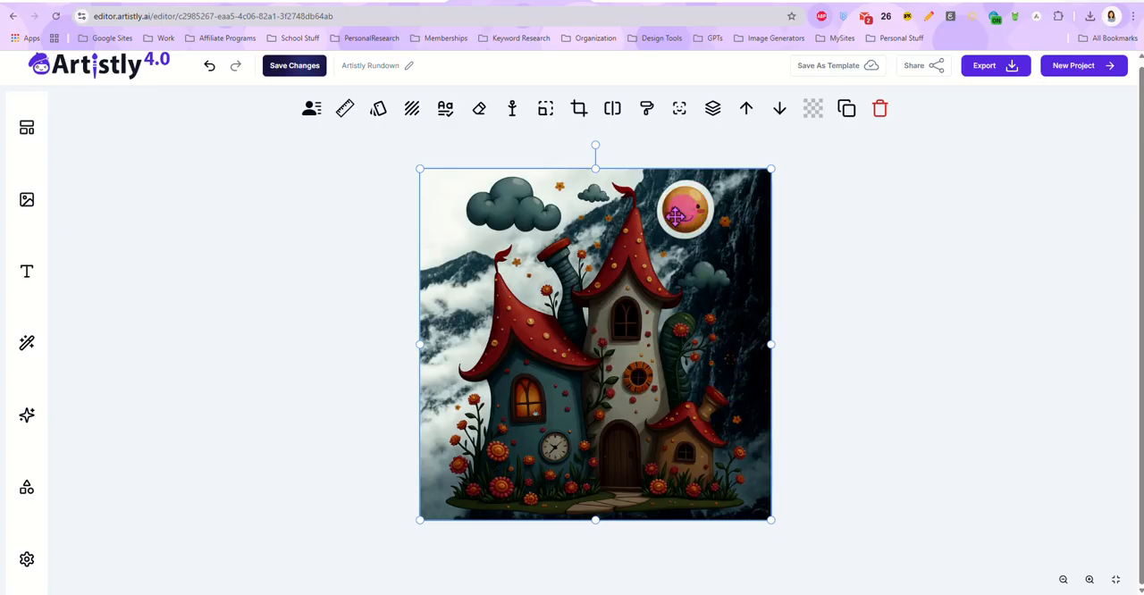
Step: Remove the smiling sun from the house image with the Object Remover, using a 42px brush, and place the result on the canvas
left_click(479, 111)
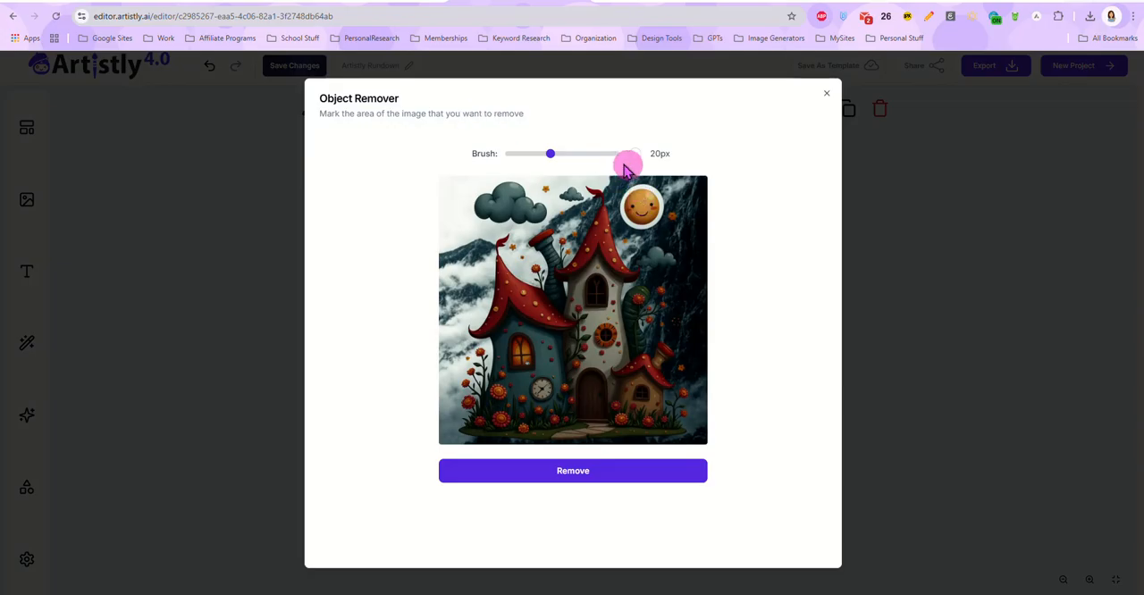
left_click(592, 154)
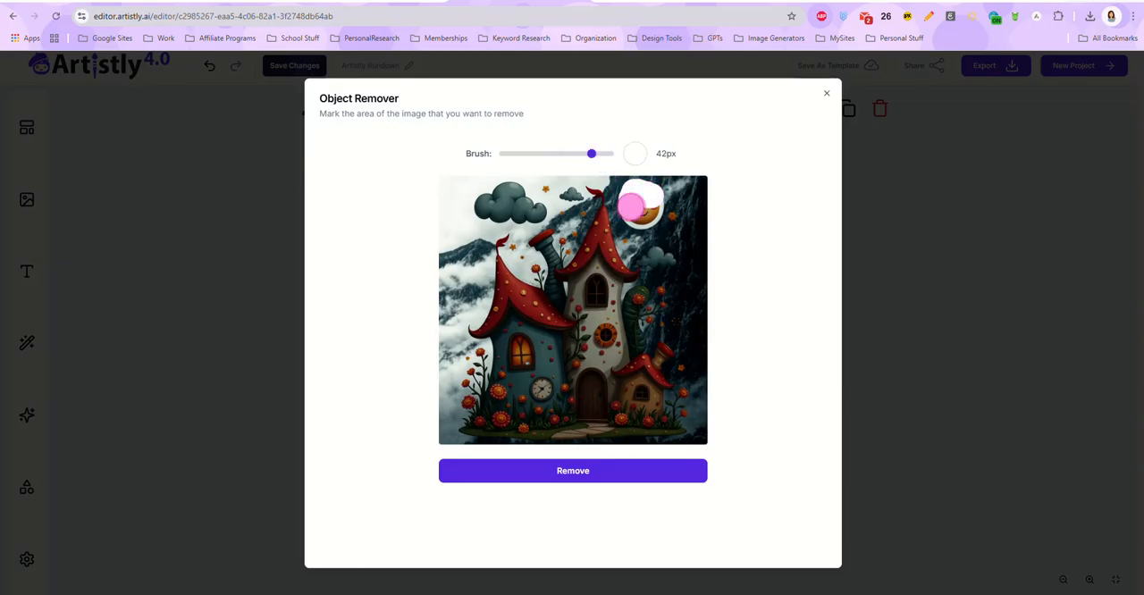
mouse_move(631, 207)
left_mouse_down()
mouse_move(646, 220)
mouse_move(651, 194)
mouse_move(636, 207)
left_mouse_up()
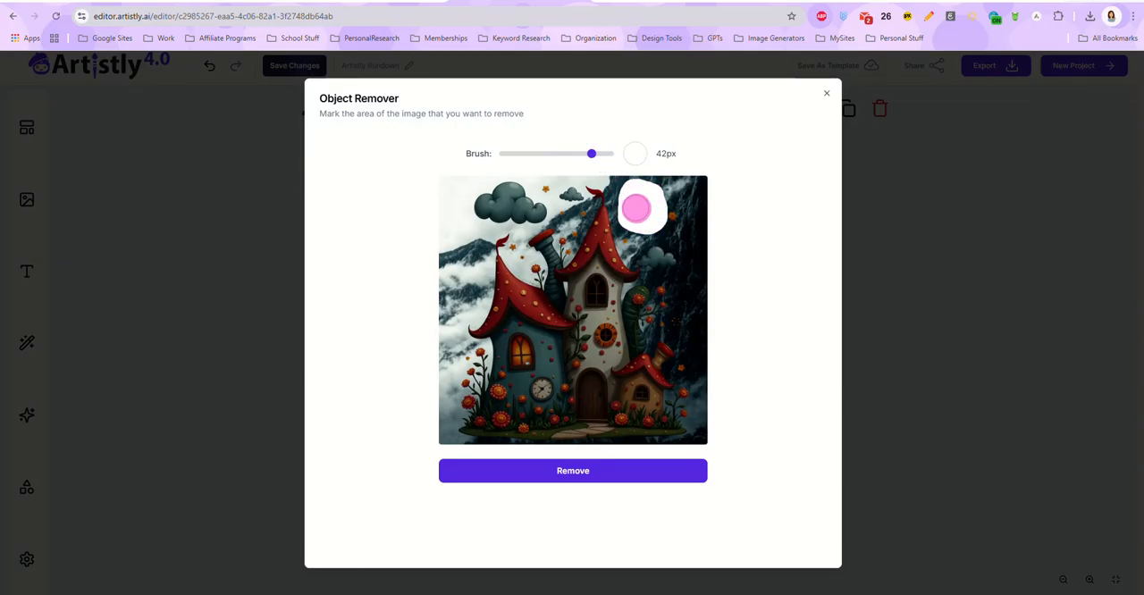
left_click(569, 478)
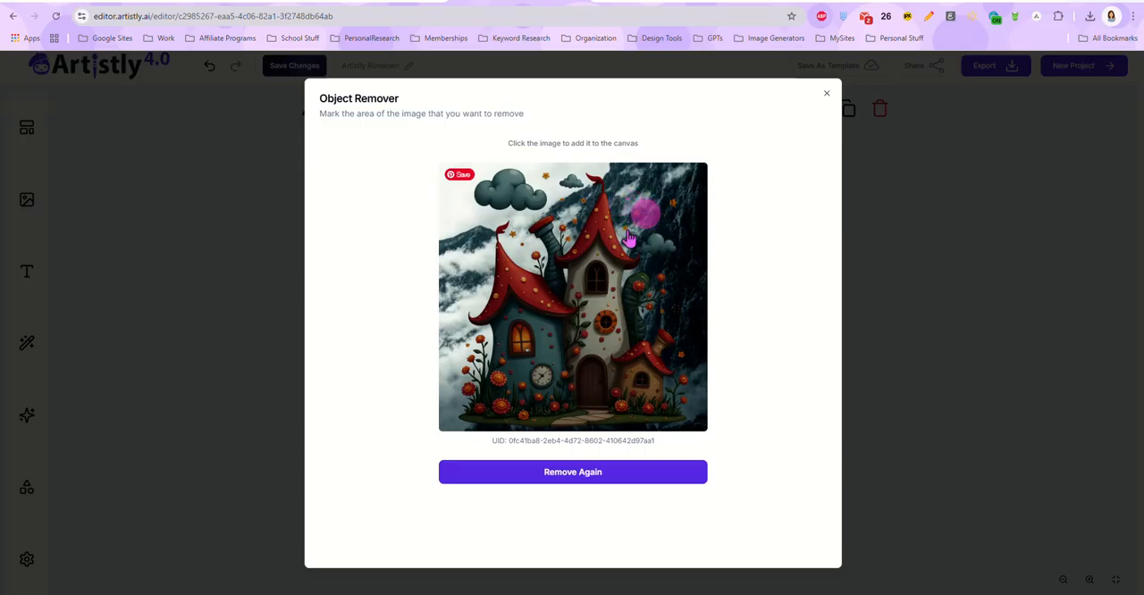
left_click(569, 333)
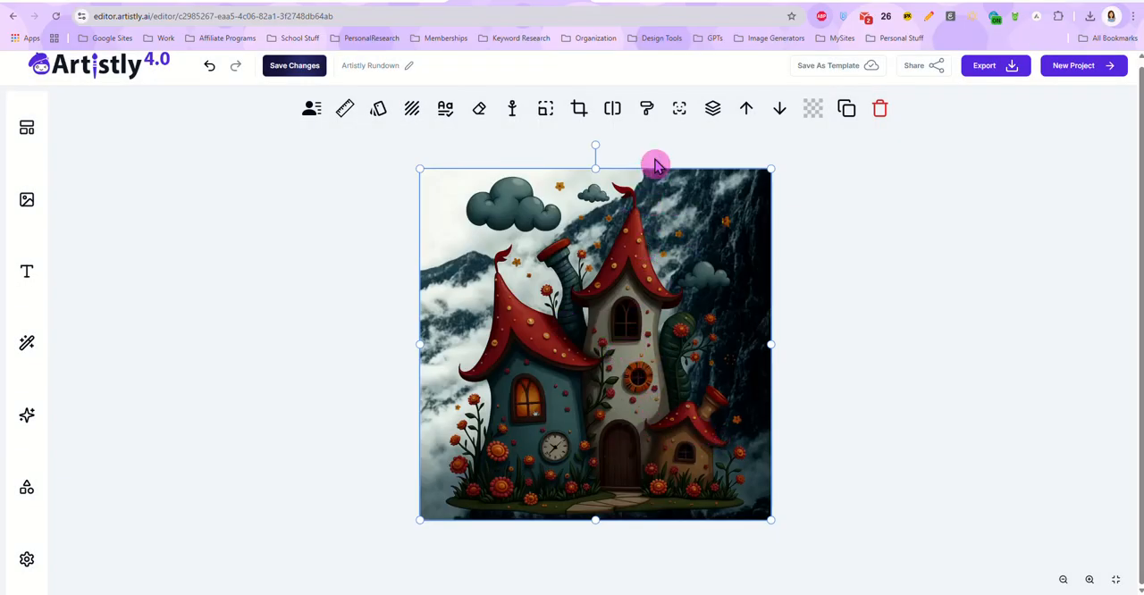
Step: Inpaint the central door area with a 32px brush and the prompt "grumpy gnome in the door", and place the result on the canvas
left_click(646, 109)
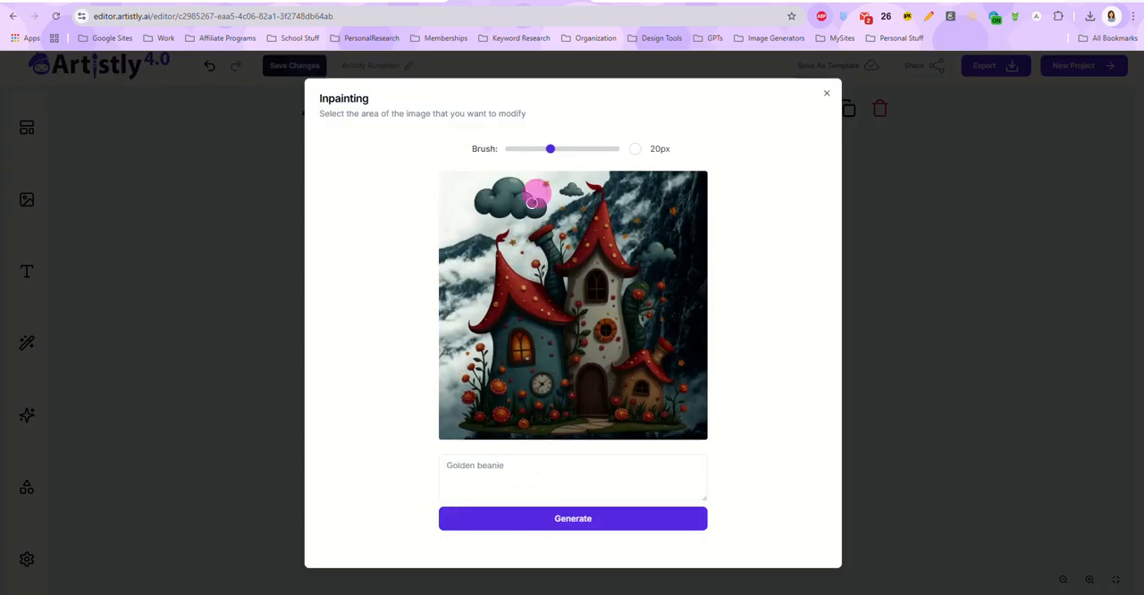
left_click(571, 150)
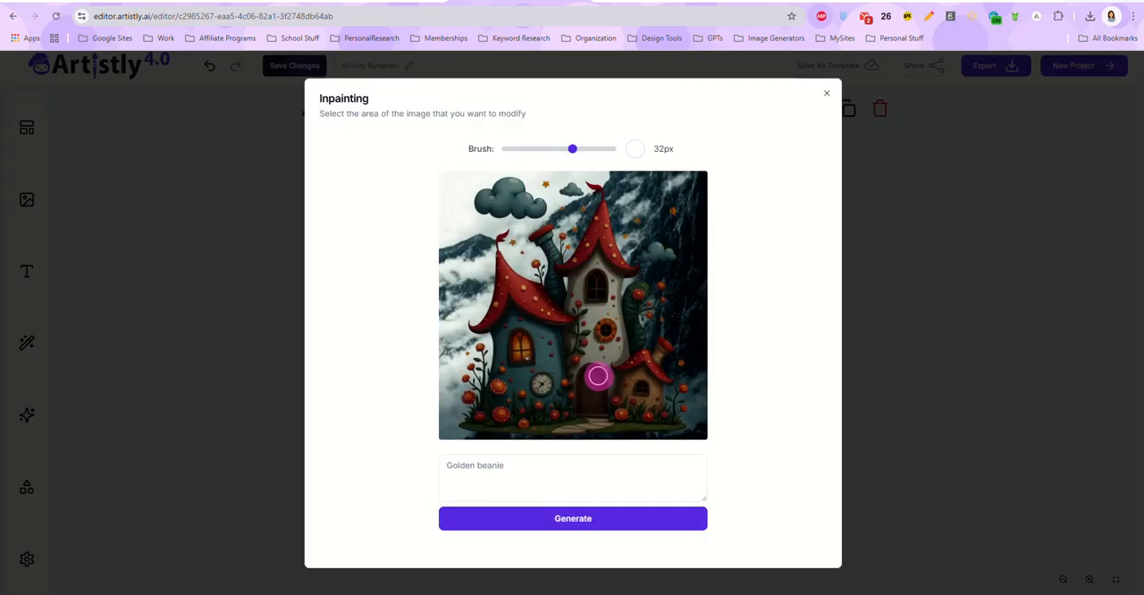
left_click_drag(596, 381, 589, 415)
left_click(528, 465)
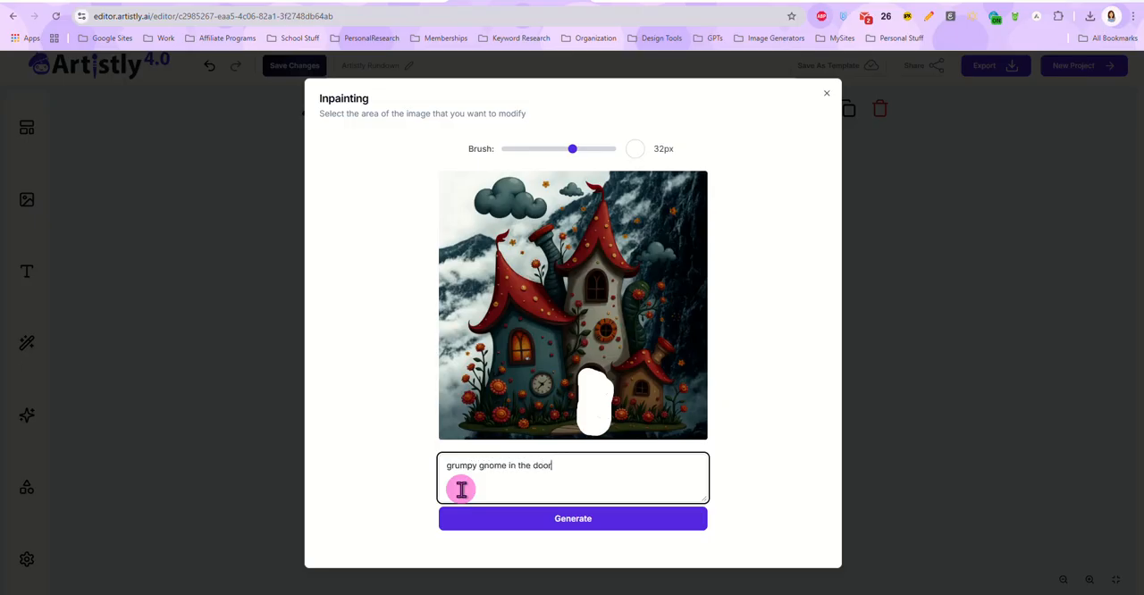
left_click(583, 520)
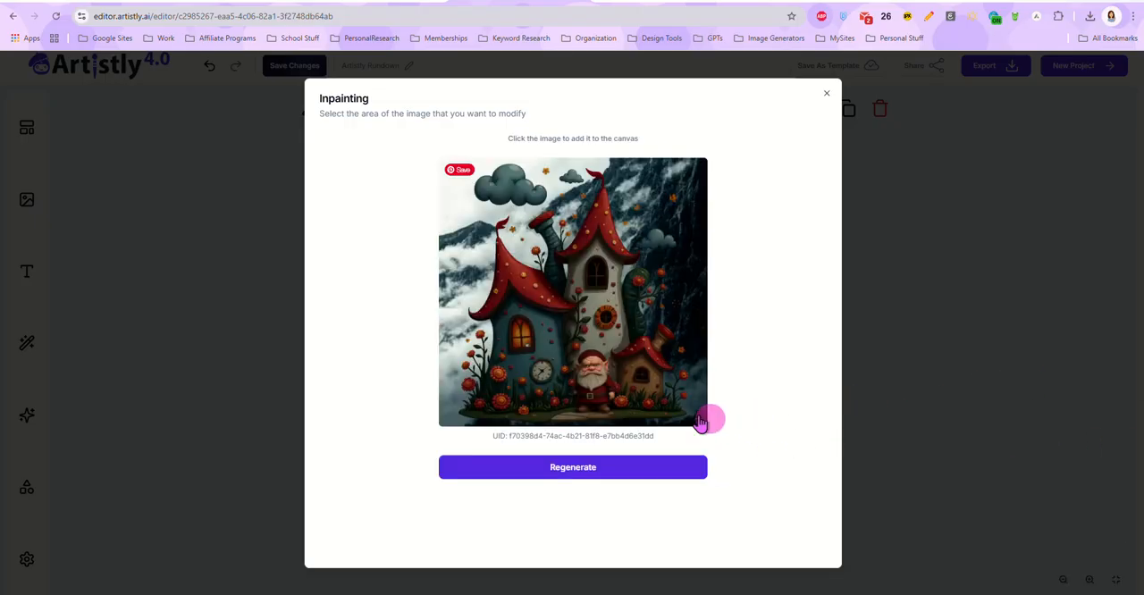
left_click(583, 381)
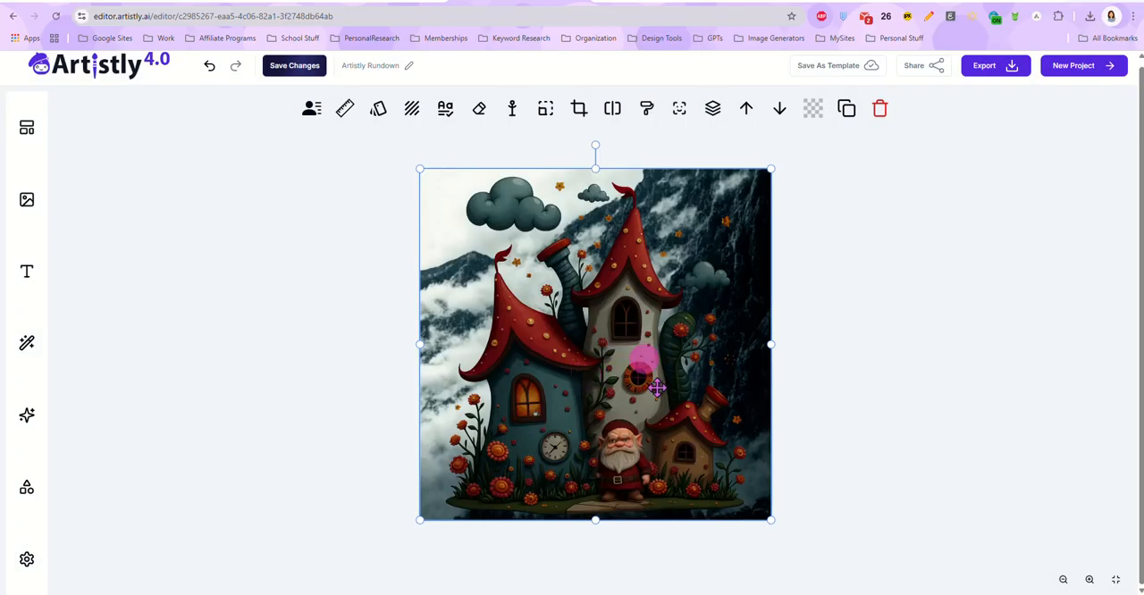
Step: Examine the inpainted gnome and the surrounding house image at a closer zoom on the canvas
left_click(1088, 579)
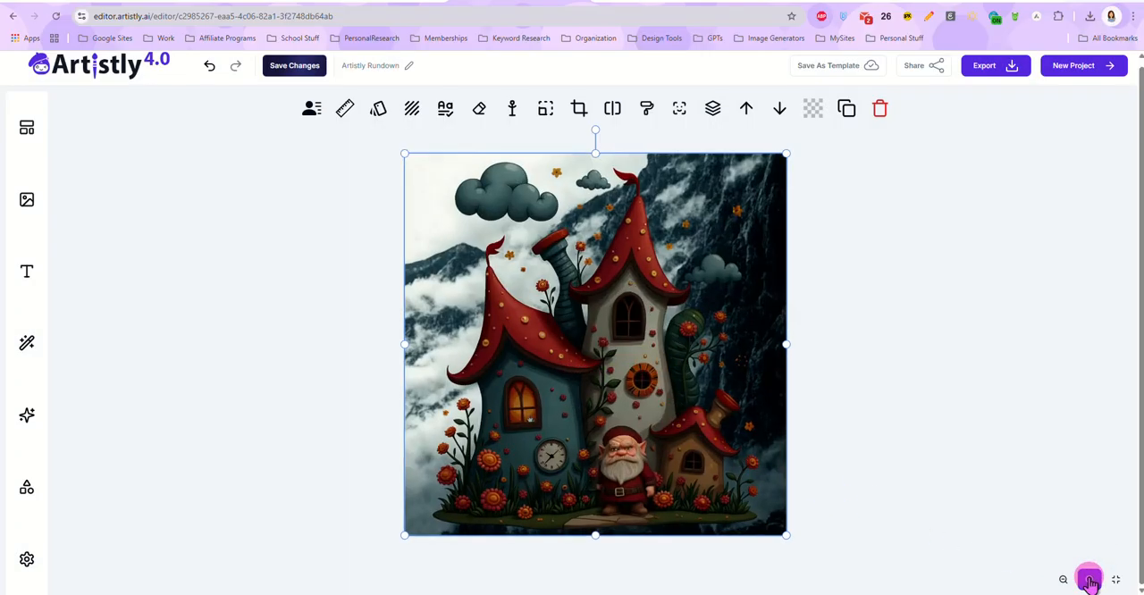
left_click(1088, 579)
left_click(1089, 579)
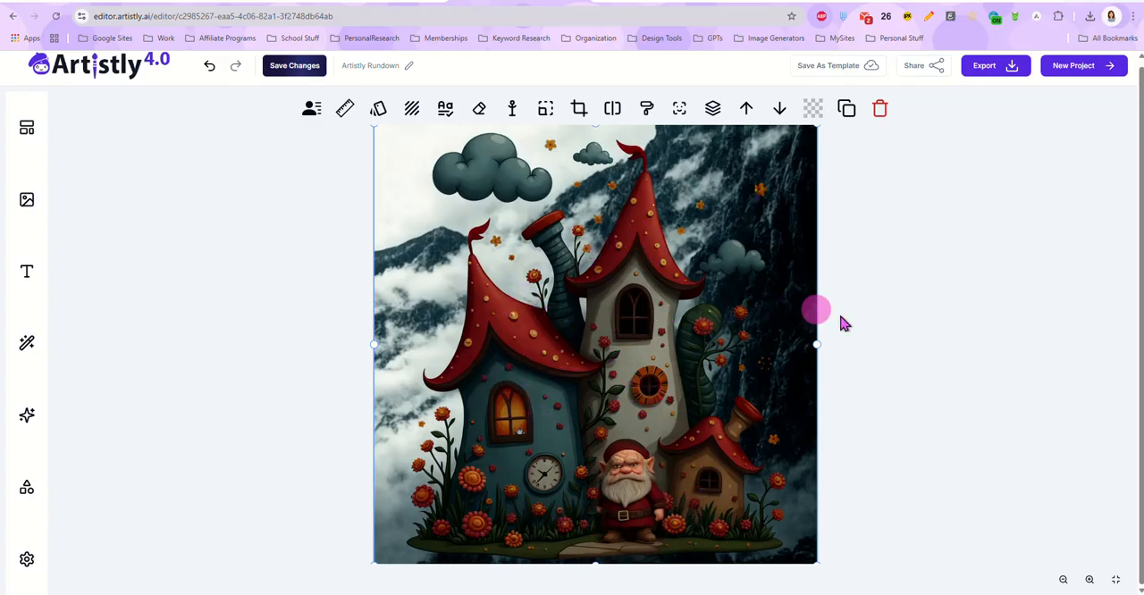
scroll(883, 328, "up", 1)
scroll(877, 285, "down", 1)
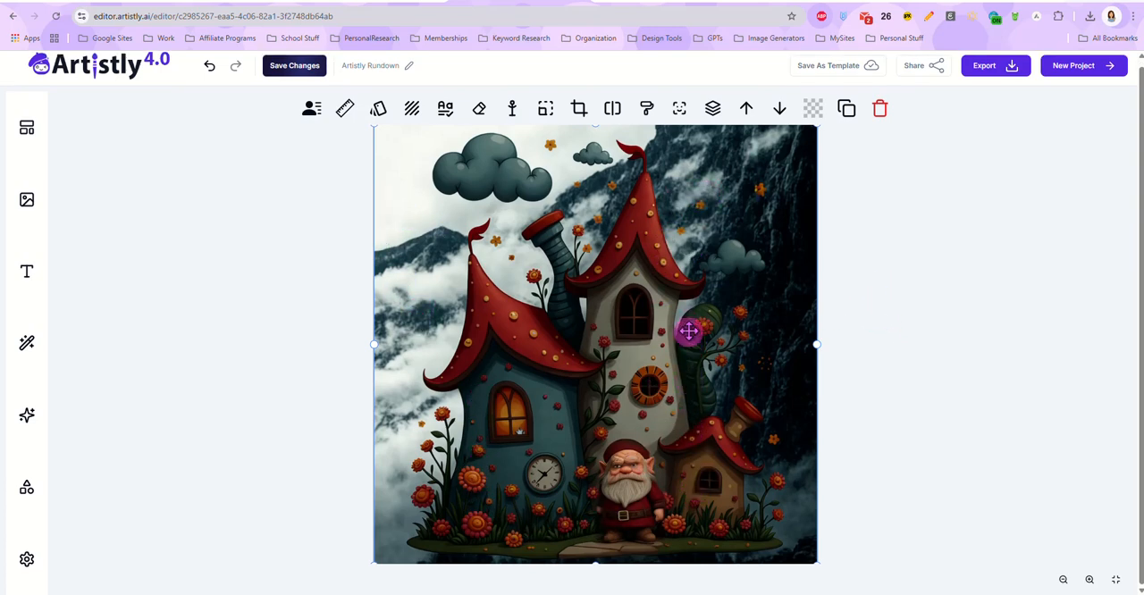
scroll(874, 329, "up", 1)
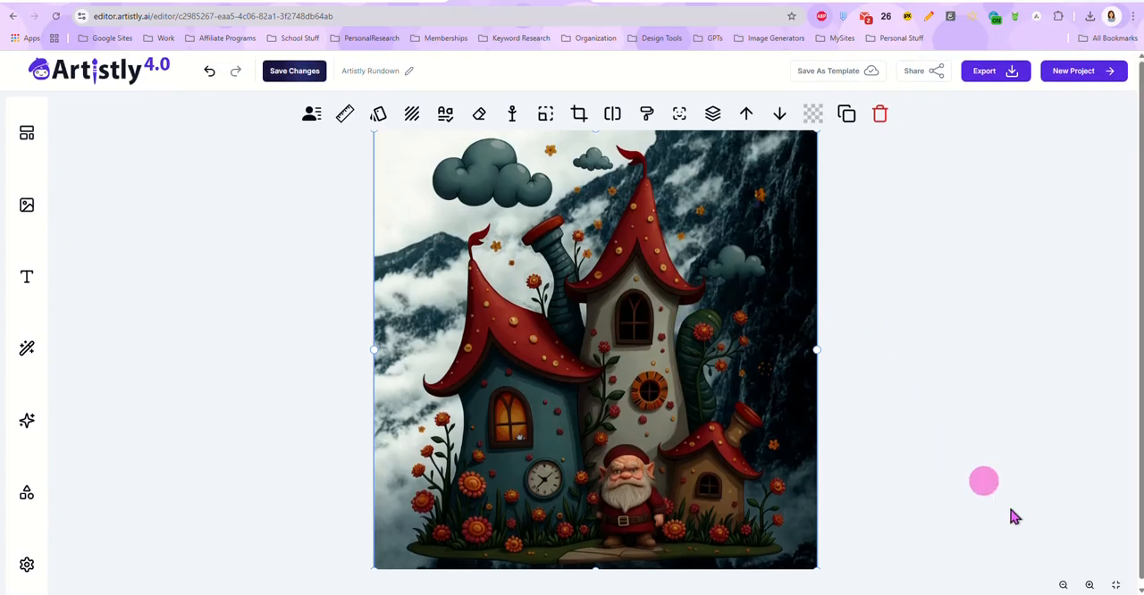
left_click(1061, 585)
left_click(1061, 584)
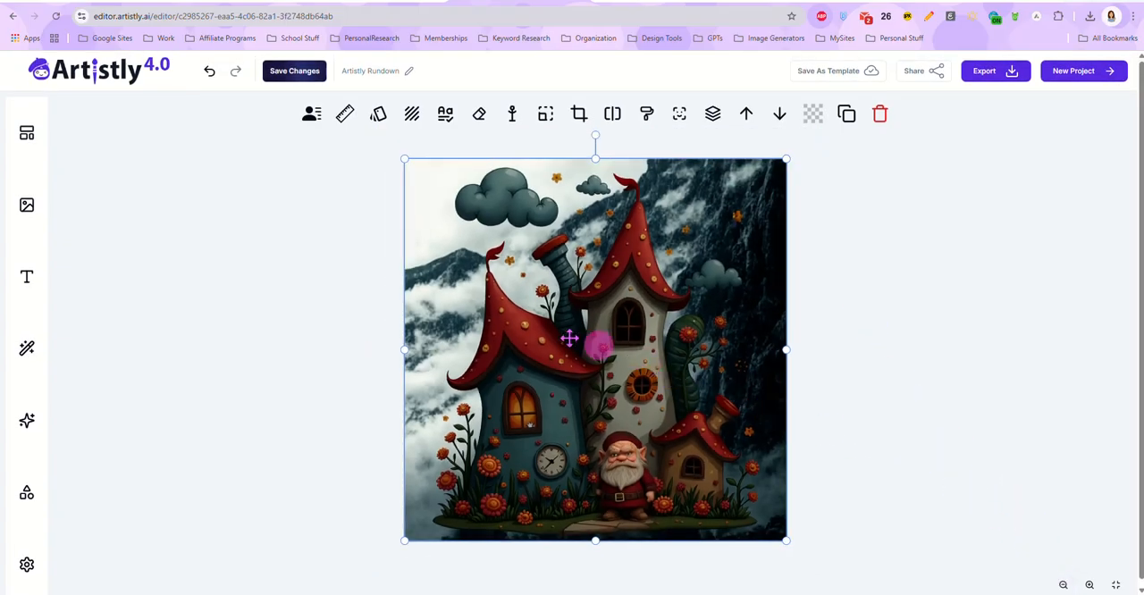